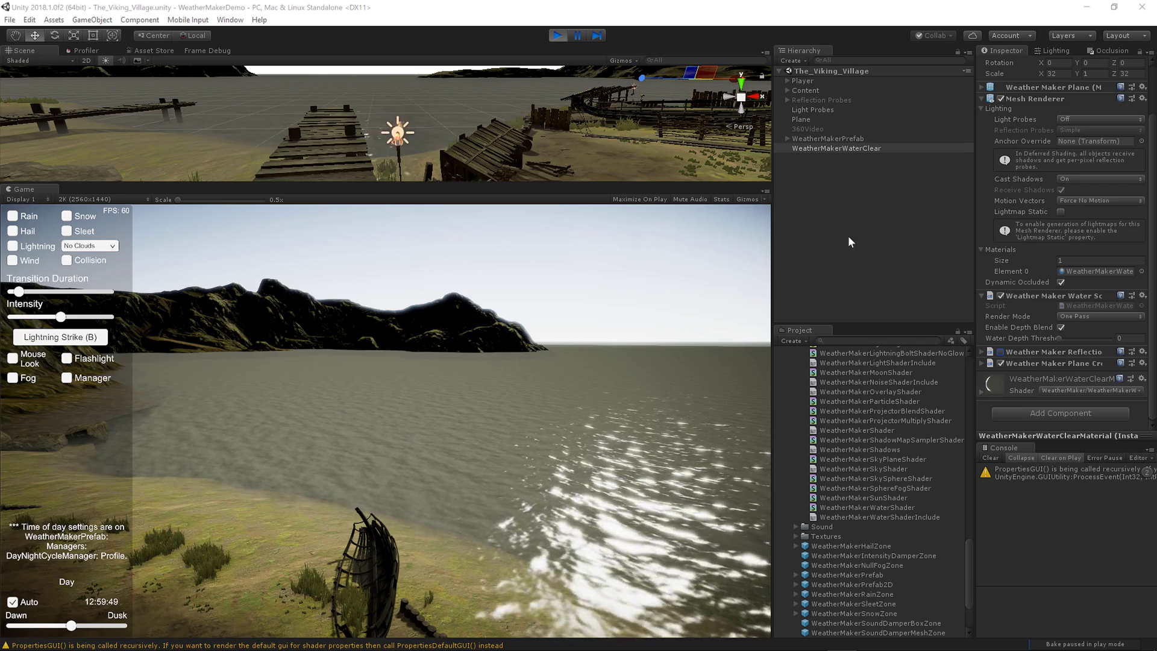
- Expand WeatherMakerPrefab and its Precipitation group in the scene hierarchy and select the Fog object
{"action": "left_click", "coordinate": [787, 139]}
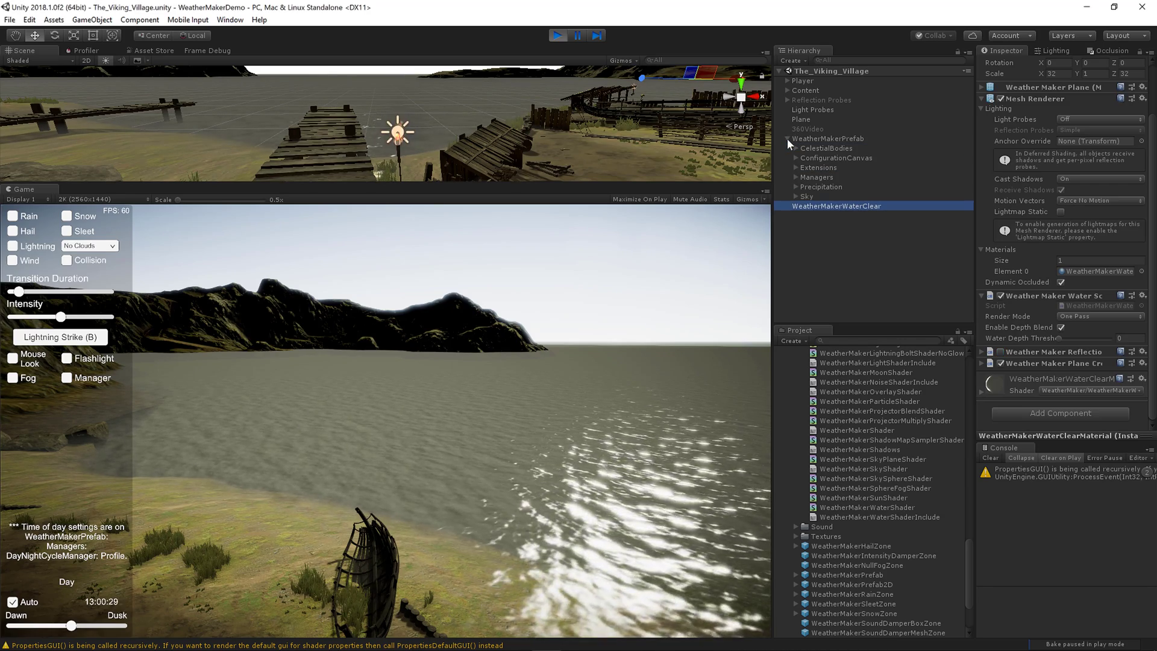
{"action": "left_click", "coordinate": [796, 187]}
{"action": "left_click", "coordinate": [815, 197]}
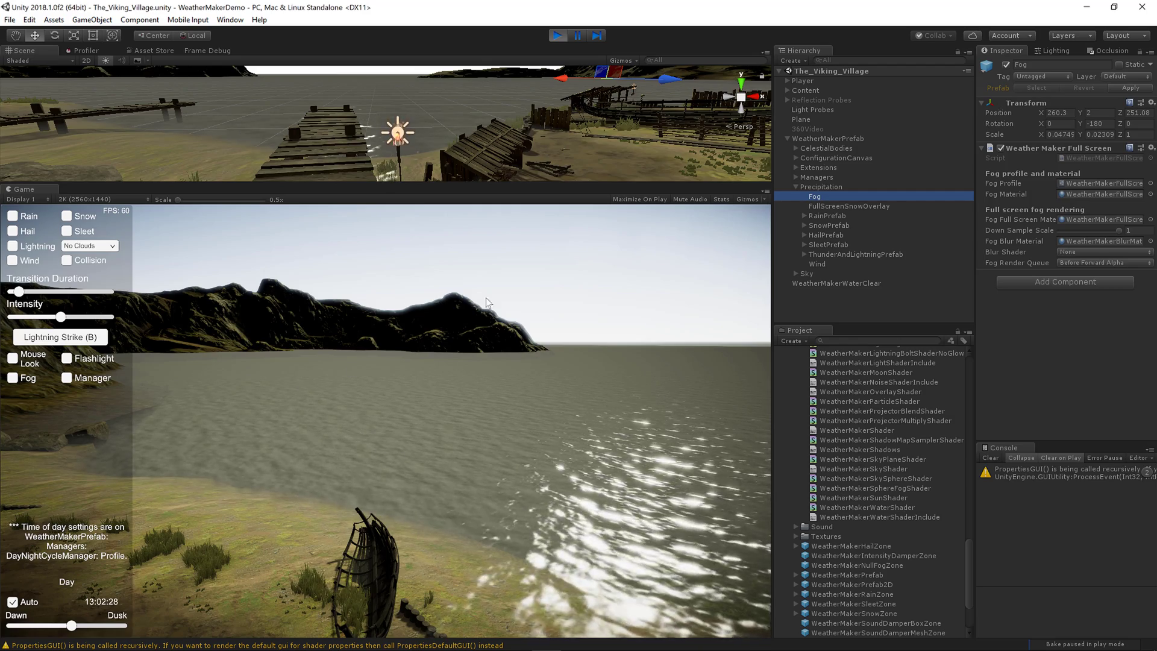
{"action": "left_click", "coordinate": [12, 378]}
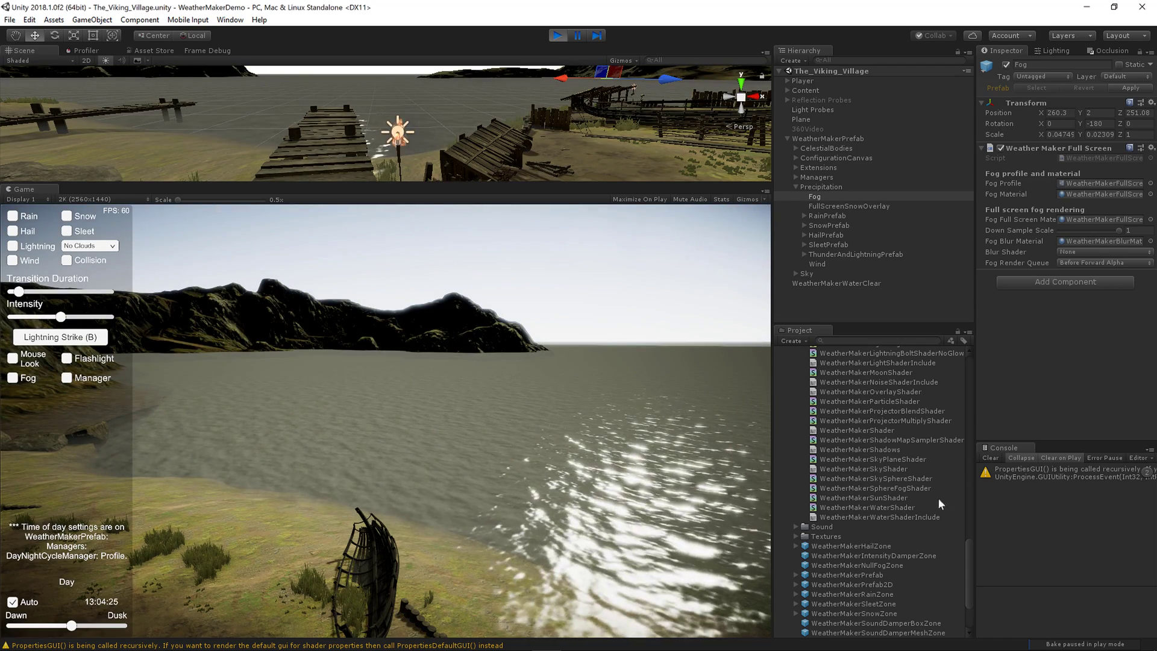
- Collapse the Shaders, Sky and Material folders in the project assets and expand Profiles > Fog to show its Resources
{"action": "scroll", "coordinate": [900, 495], "scroll_direction": "up", "scroll_amount": 10}
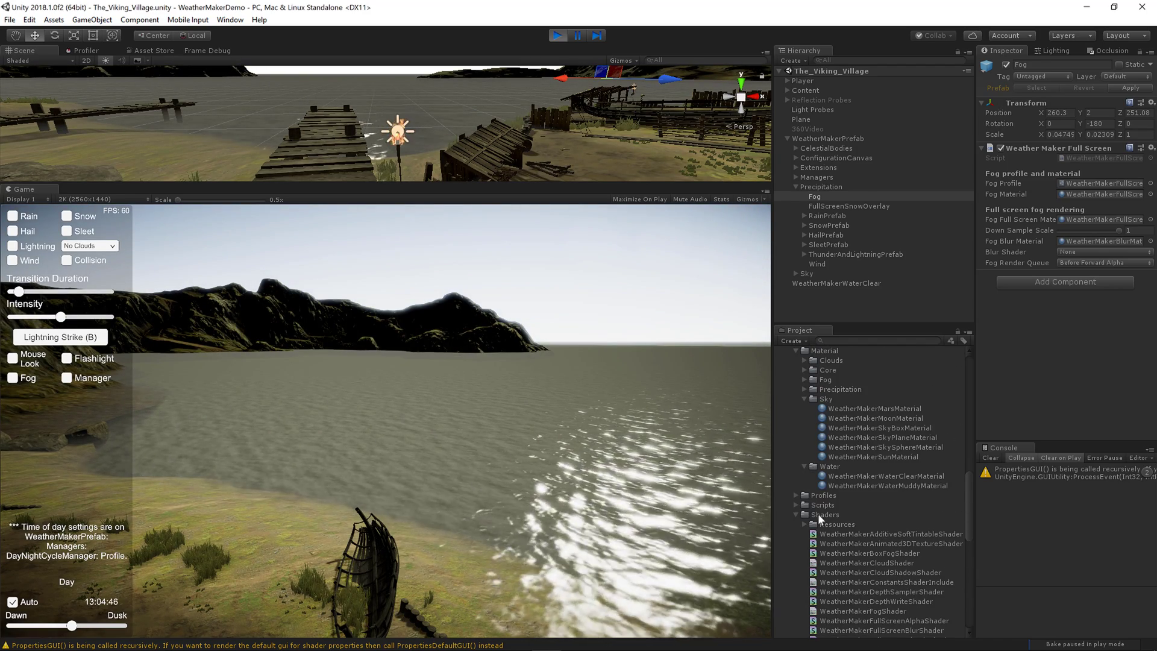
{"action": "left_click", "coordinate": [795, 514]}
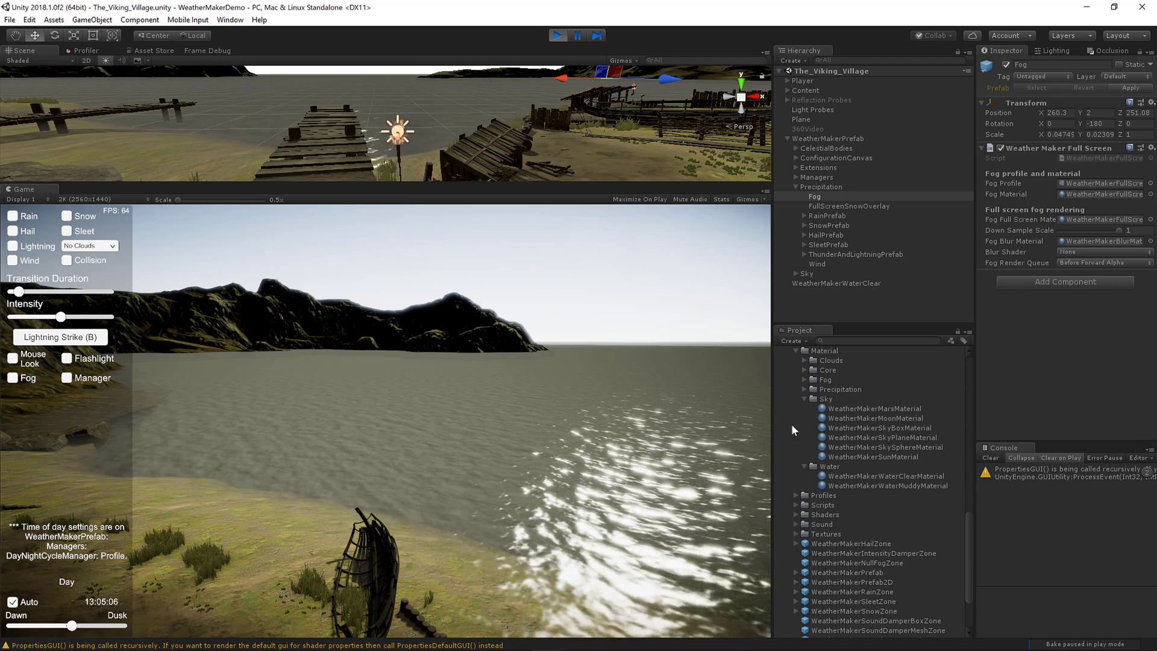
{"action": "left_click", "coordinate": [805, 399]}
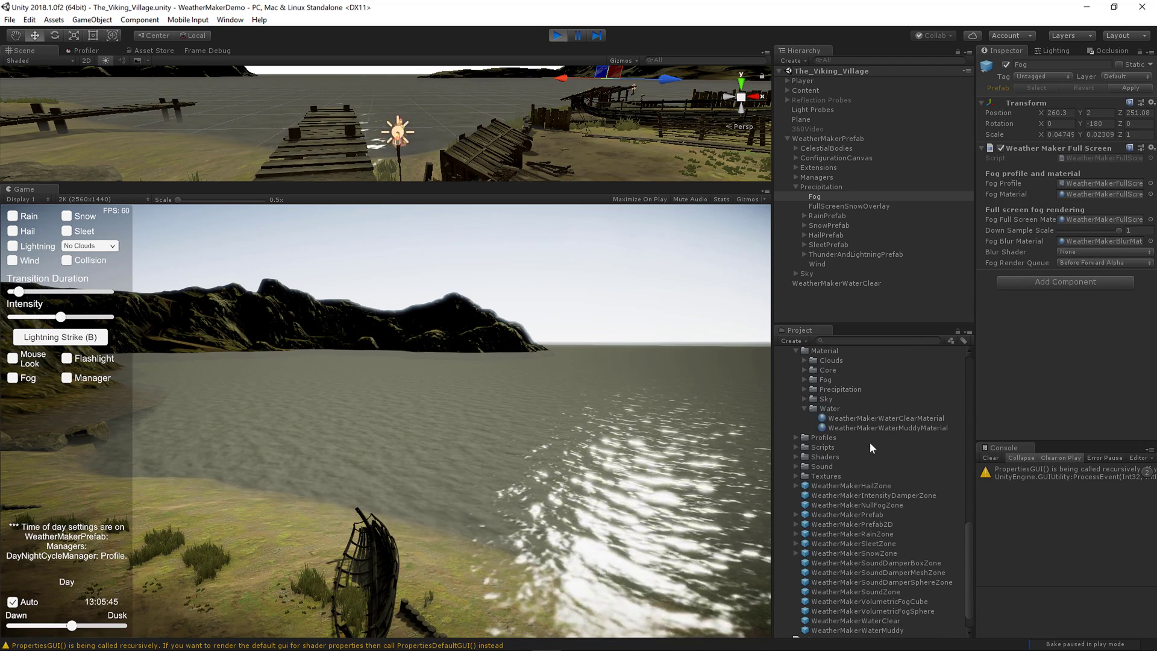
{"action": "scroll", "coordinate": [873, 445], "scroll_direction": "up", "scroll_amount": 3}
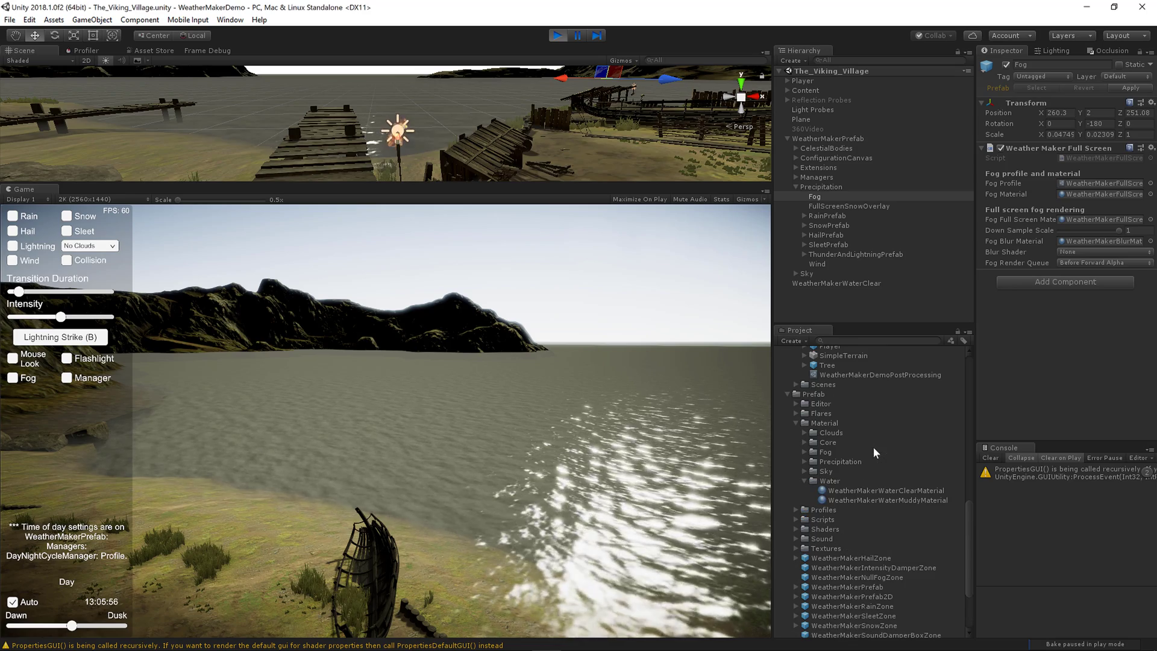
{"action": "left_click", "coordinate": [795, 423]}
{"action": "left_click", "coordinate": [796, 433]}
{"action": "left_click", "coordinate": [804, 452]}
{"action": "left_click", "coordinate": [804, 449]}
{"action": "left_click", "coordinate": [804, 460]}
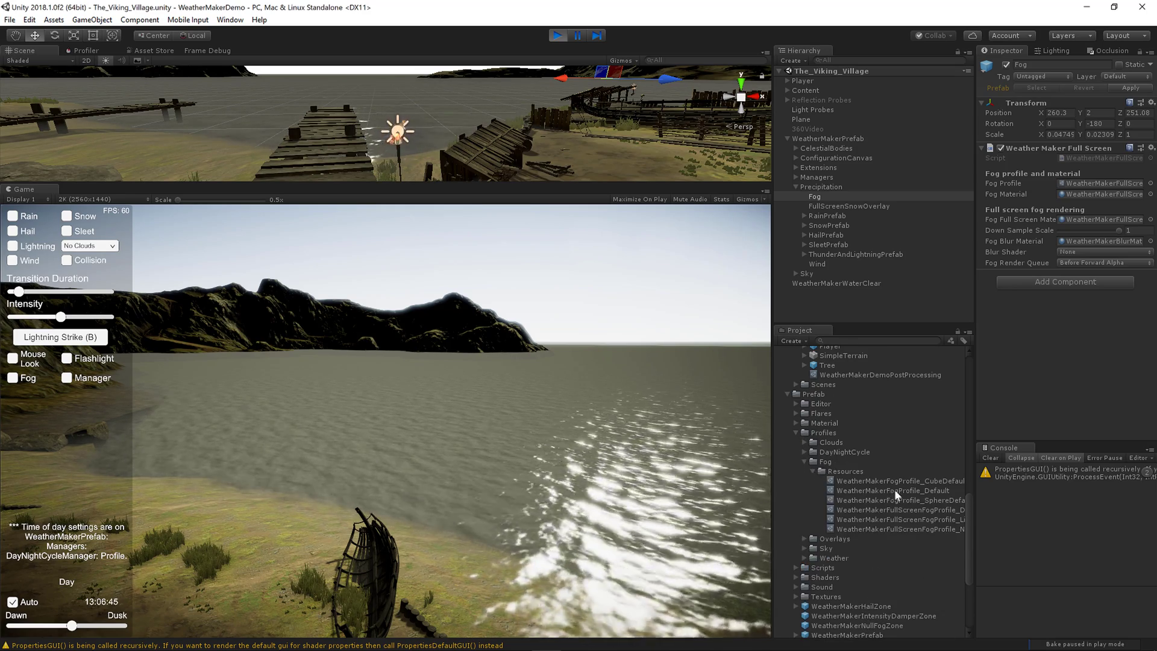
- Duplicate WeatherMakerFullScreenFogProfile_Default and rename the copy WeatherMakerFullScreenFogProfile_New
{"action": "left_click_drag", "start_coordinate": [973, 515], "coordinate": [989, 515]}
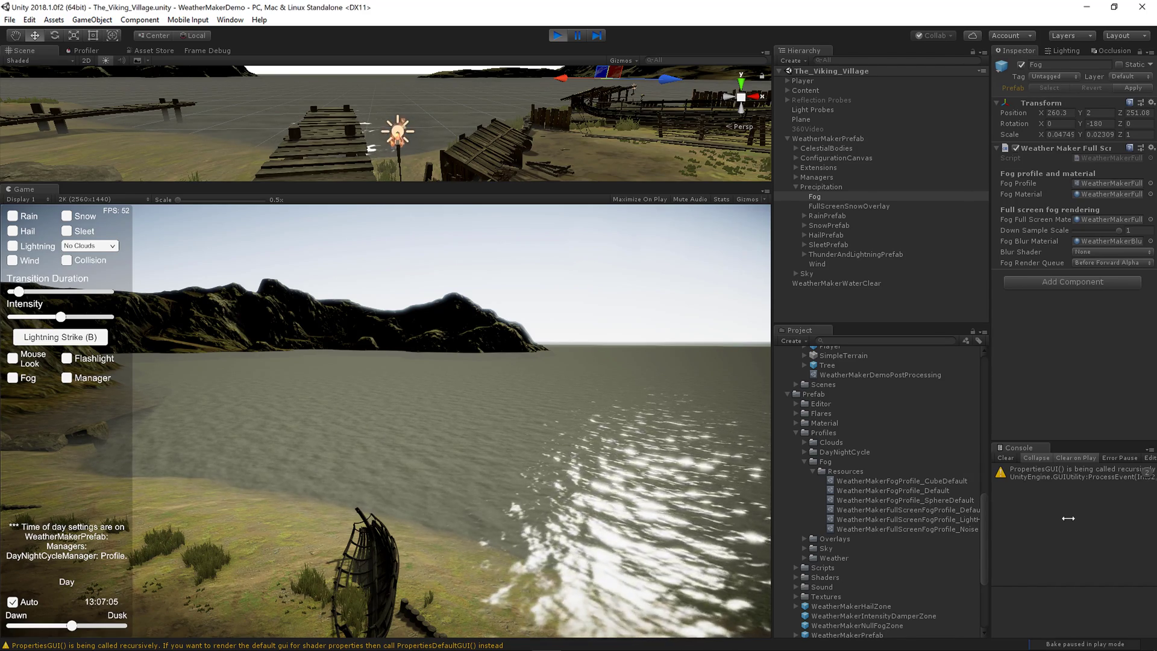
{"action": "left_click", "coordinate": [944, 507]}
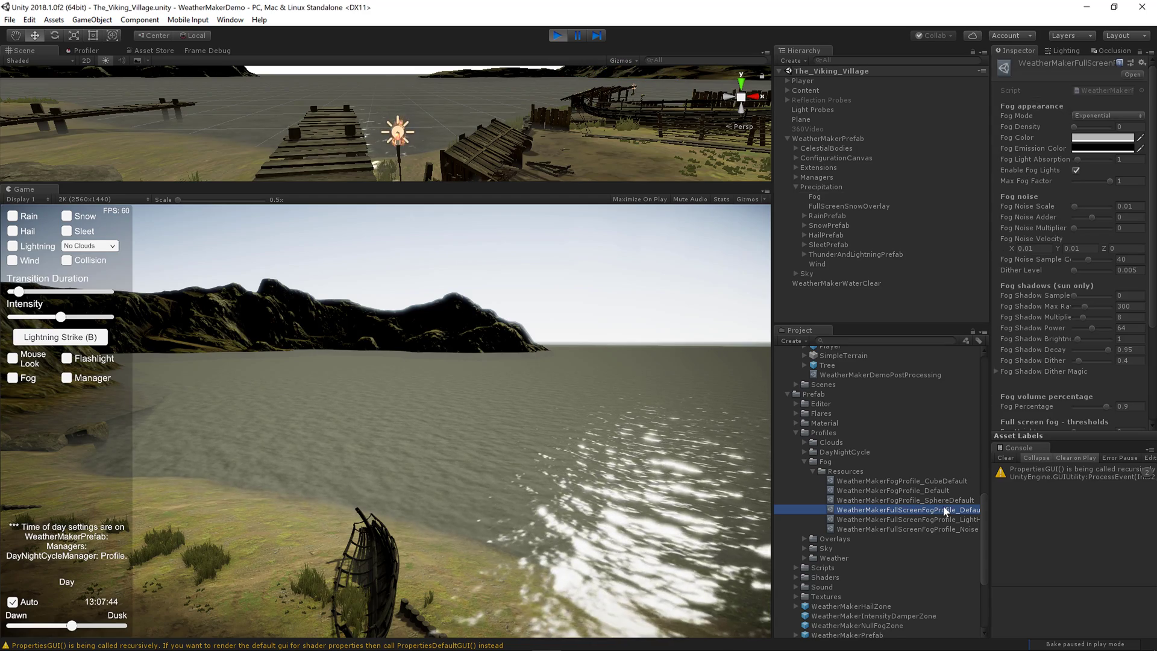
{"action": "key", "text": "ctrl+d"}
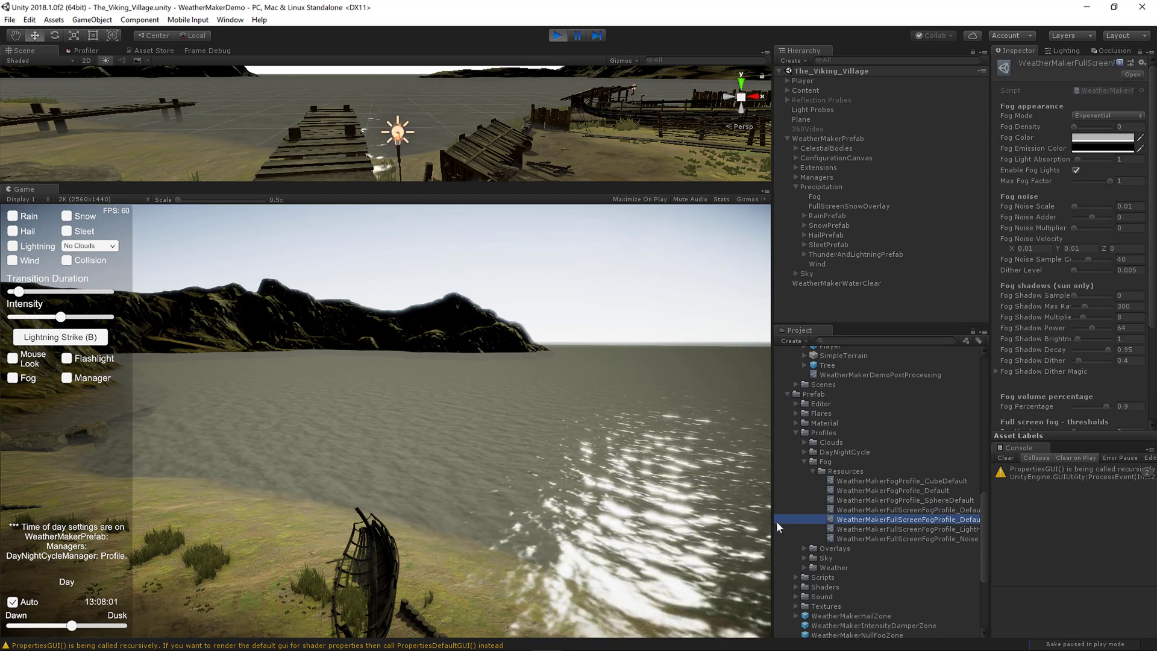
{"action": "left_click_drag", "start_coordinate": [771, 517], "coordinate": [715, 517]}
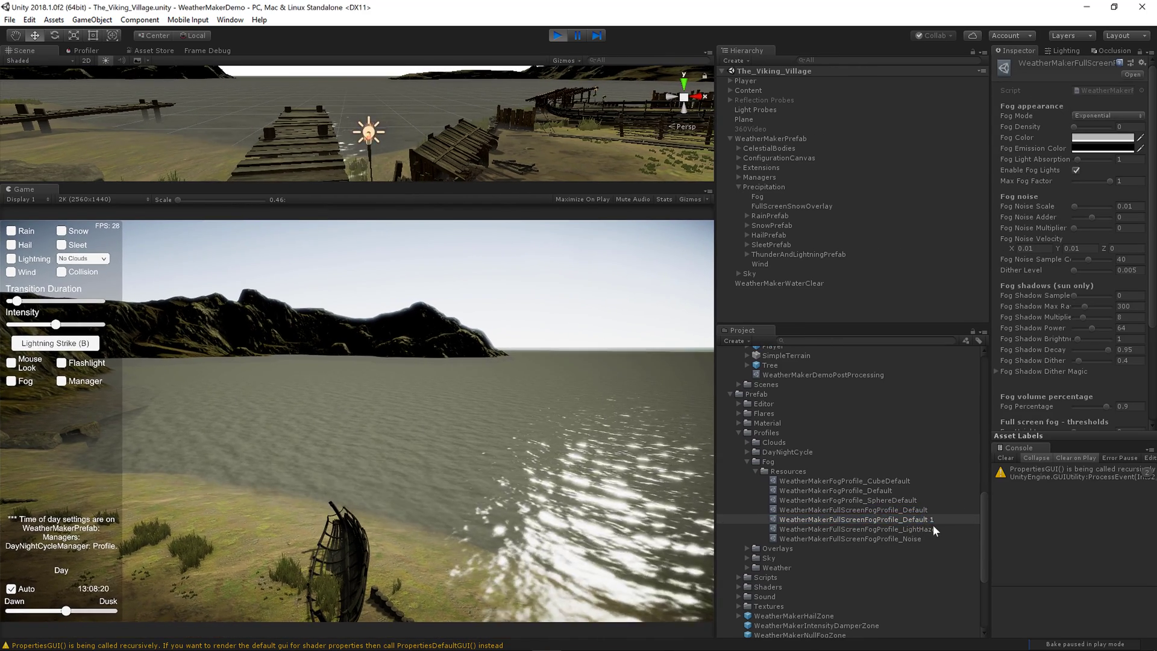
{"action": "left_click", "coordinate": [902, 519]}
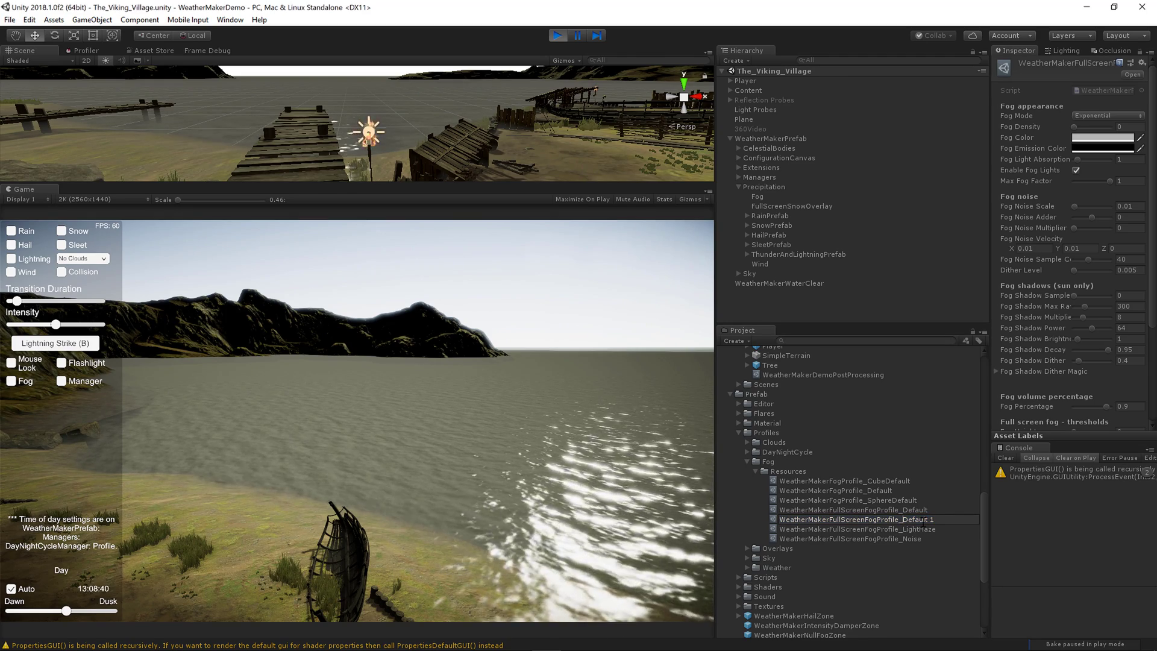
{"action": "key", "text": "shift+End"}
{"action": "type", "text": "New"}
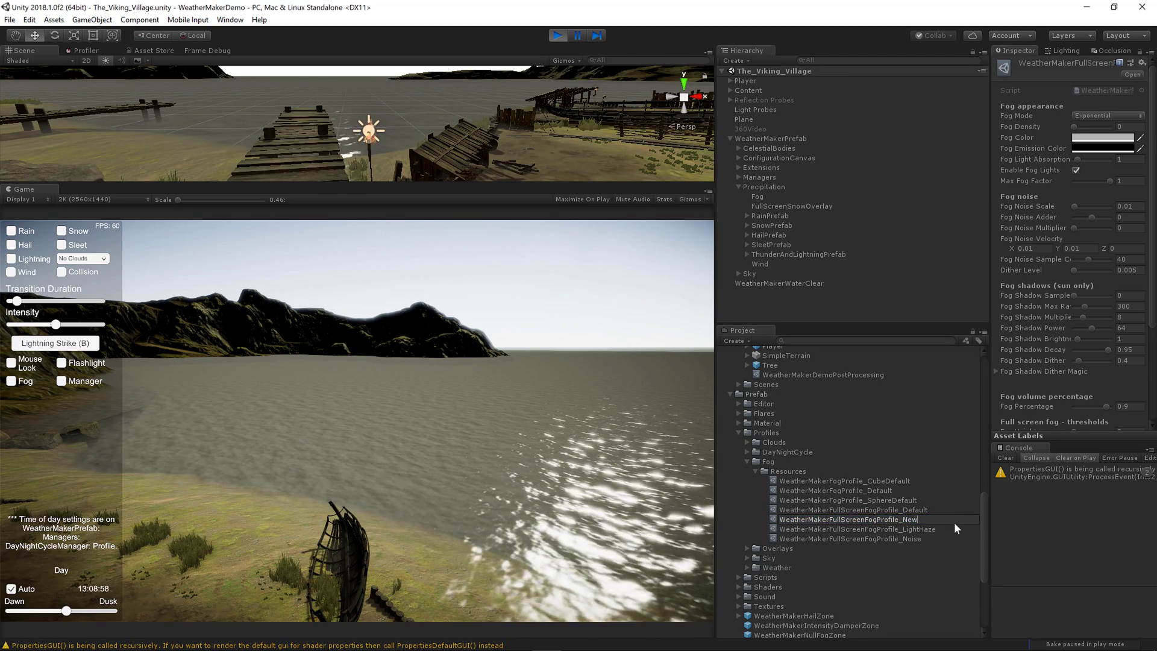
{"action": "key", "text": "Return"}
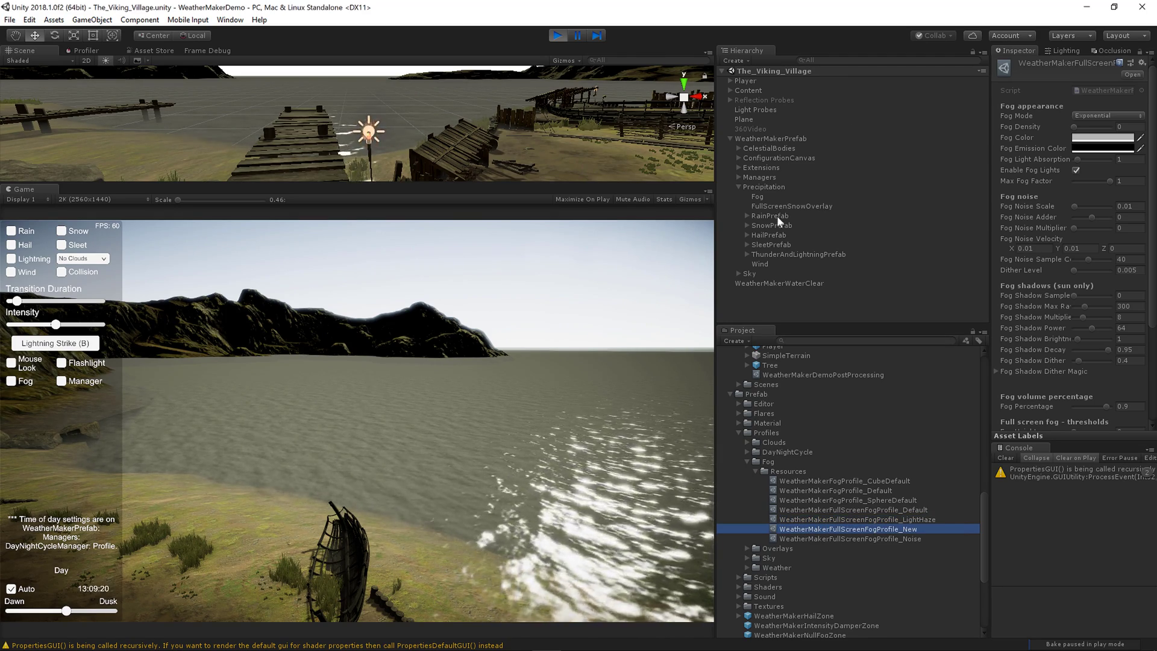
- Assign WeatherMakerFullScreenFogProfile_New as the Fog Profile of the Fog object under Precipitation
{"action": "left_click", "coordinate": [757, 197]}
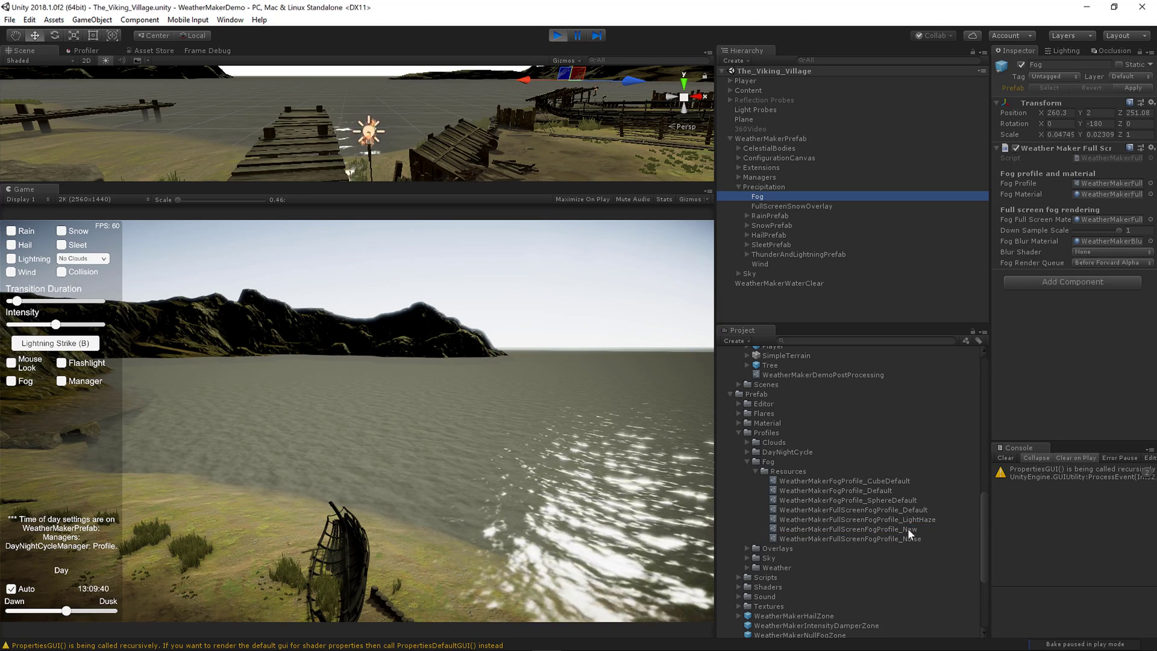
{"action": "left_click_drag", "start_coordinate": [907, 527], "coordinate": [1098, 185]}
{"action": "left_click_drag", "start_coordinate": [715, 452], "coordinate": [780, 458]}
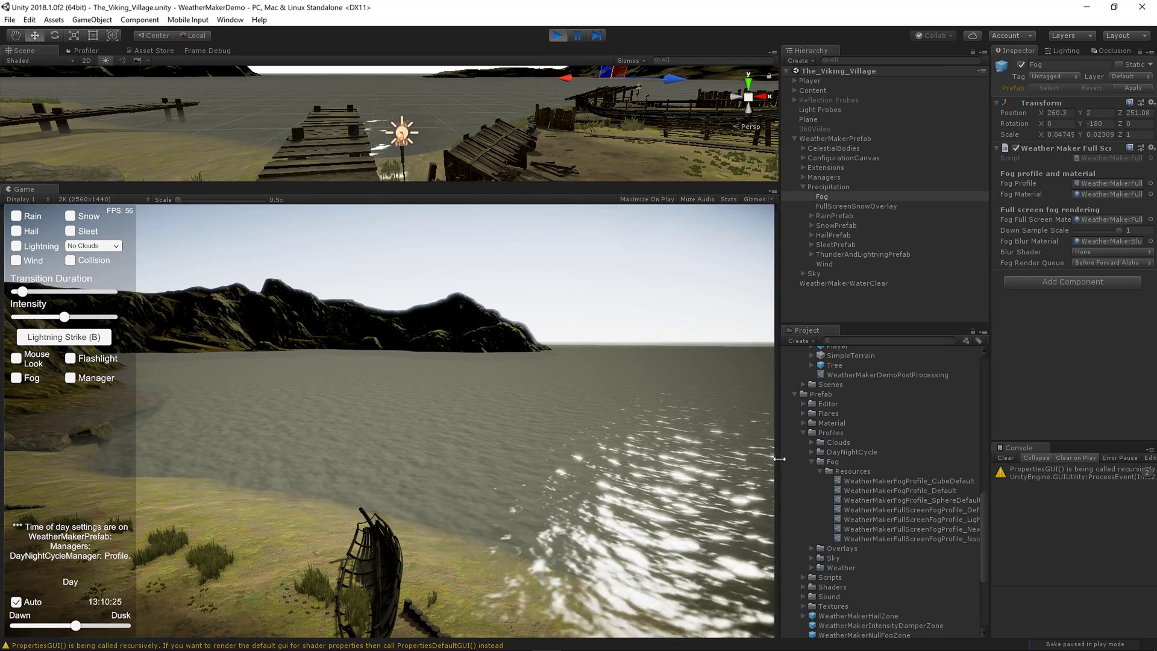
- Open the Fog object's assigned profile, widen its settings view and set Fog Density to 0.017
{"action": "double_click", "coordinate": [1111, 183]}
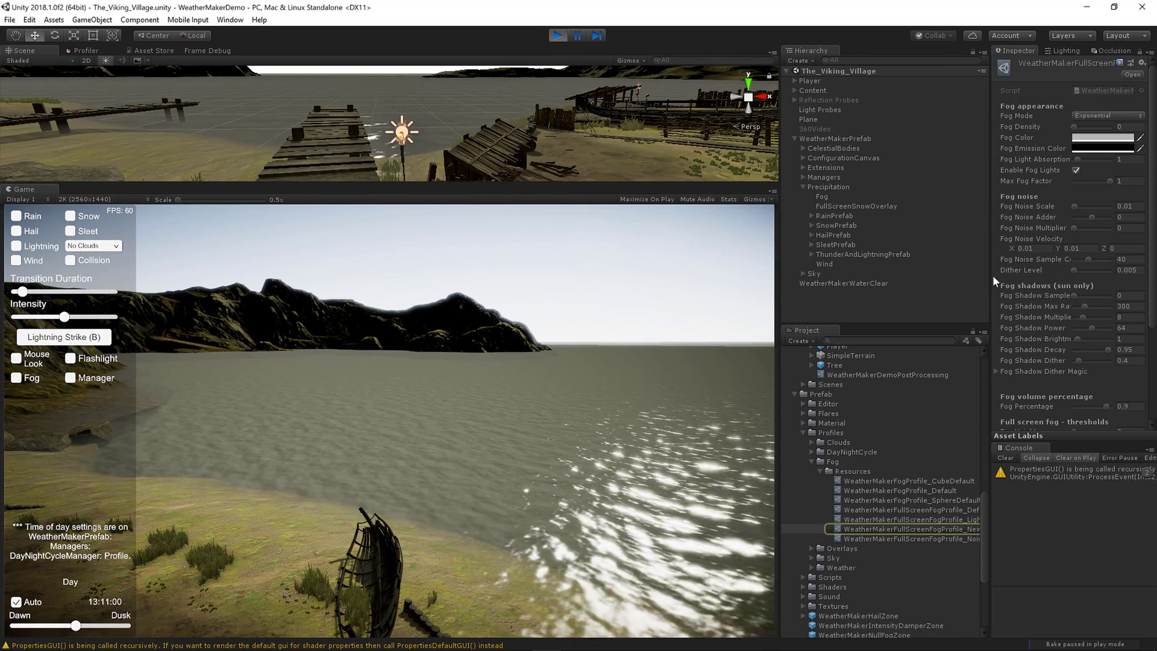
{"action": "left_click_drag", "start_coordinate": [990, 265], "coordinate": [908, 276]}
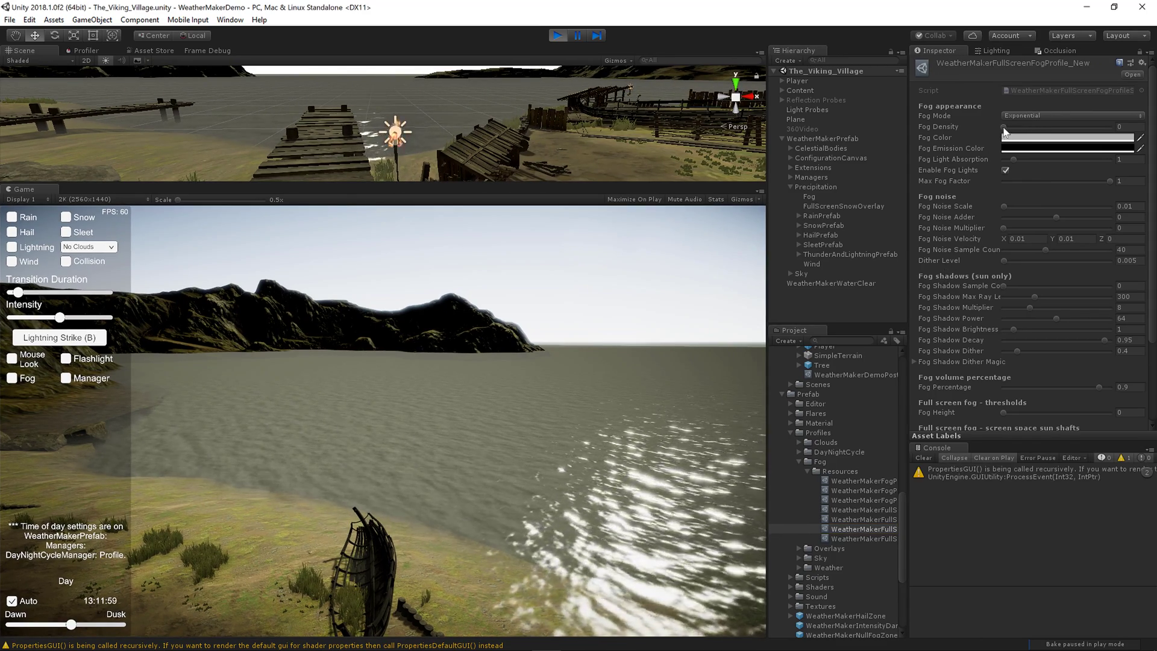
{"action": "left_click_drag", "start_coordinate": [1004, 126], "coordinate": [1009, 128]}
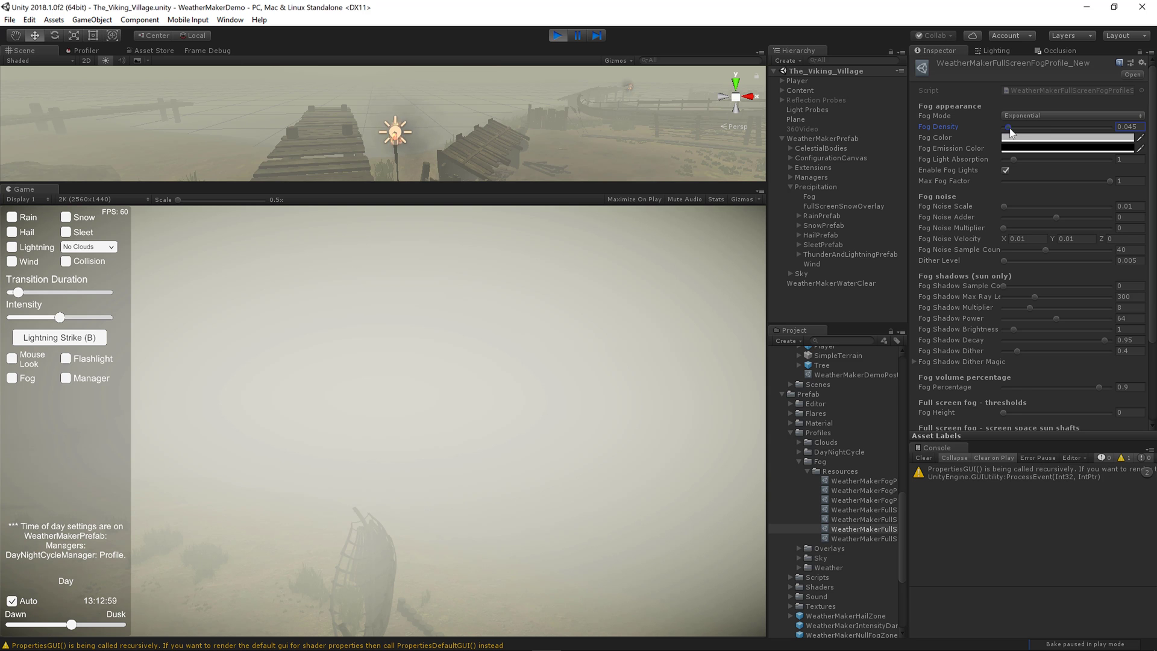
{"action": "left_click_drag", "start_coordinate": [1010, 129], "coordinate": [1005, 128]}
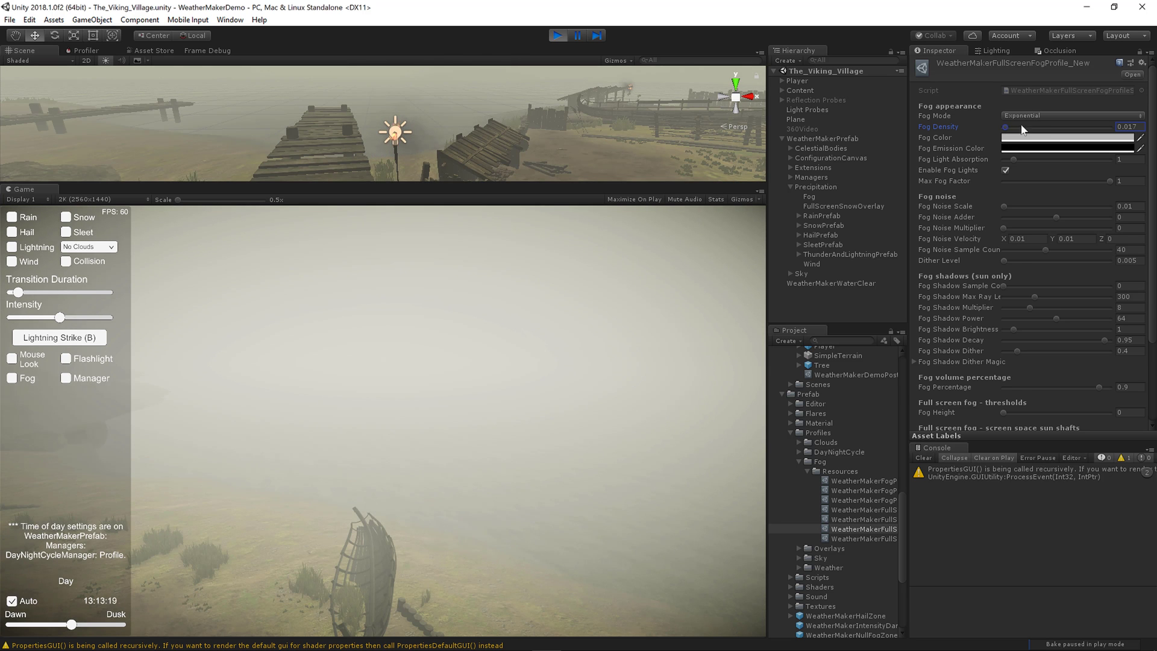
- Set the Fog Mode of the new profile to Linear
{"action": "left_click", "coordinate": [1072, 115]}
{"action": "left_click", "coordinate": [1024, 156]}
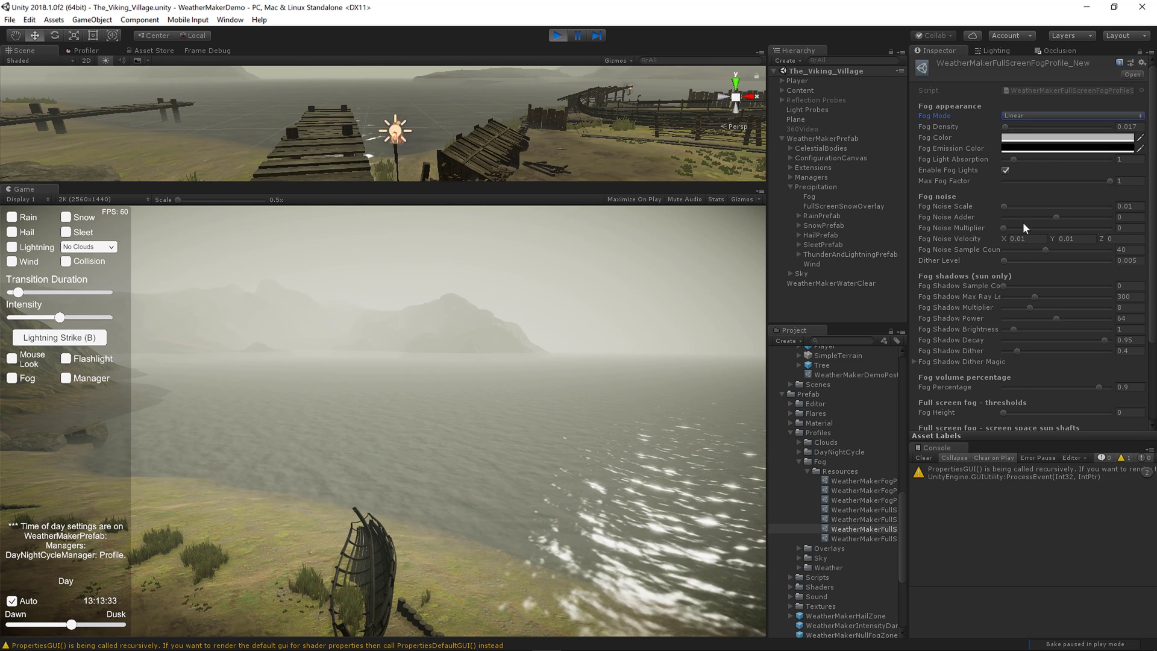
{"action": "left_click", "coordinate": [1006, 129]}
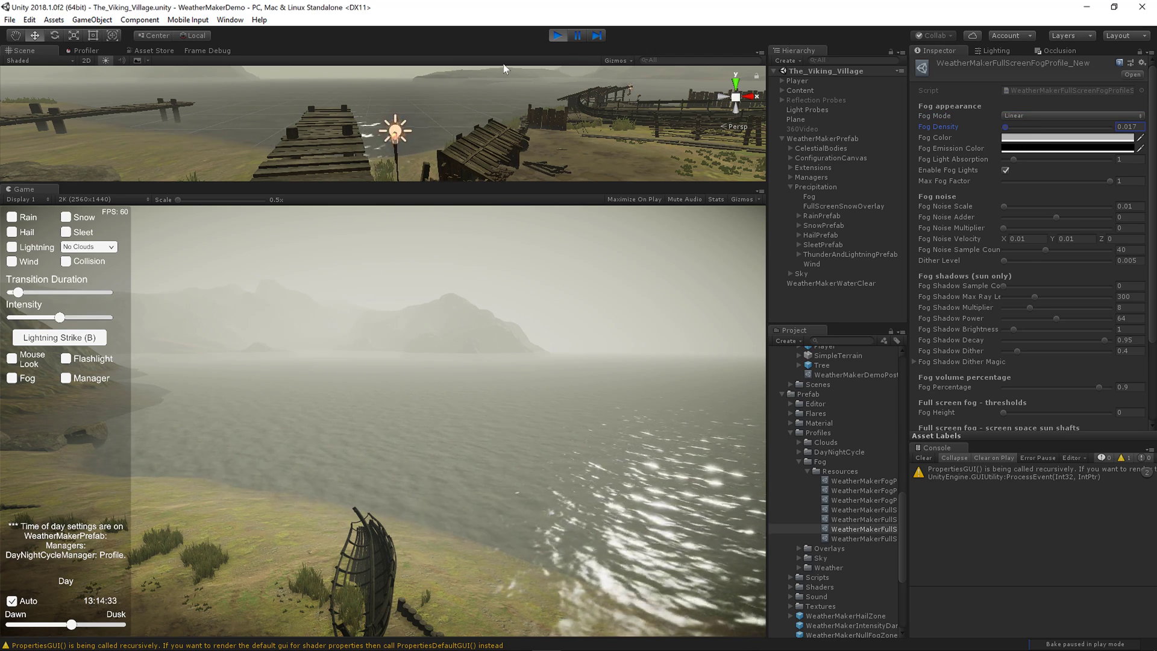
- Try out other Fog Color values on the new profile, undo them and close the color picker
{"action": "left_click", "coordinate": [1023, 140]}
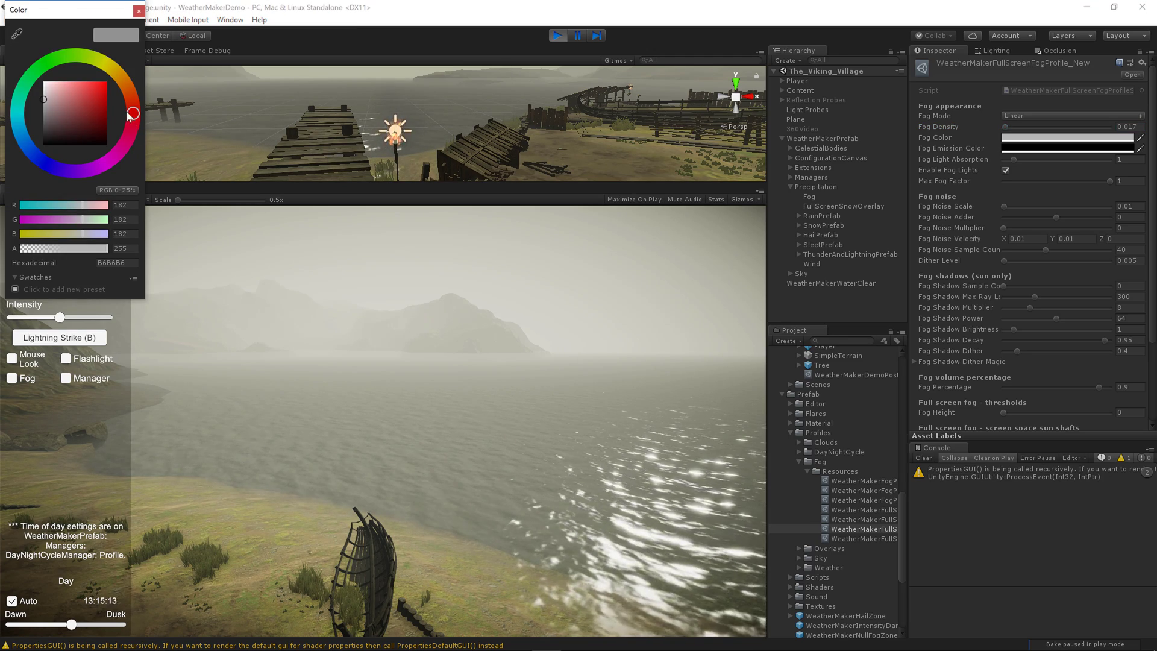
{"action": "mouse_move", "coordinate": [134, 111]}
{"action": "left_mouse_down"}
{"action": "mouse_move", "coordinate": [108, 67]}
{"action": "mouse_move", "coordinate": [141, 93]}
{"action": "mouse_move", "coordinate": [113, 81]}
{"action": "mouse_move", "coordinate": [64, 128]}
{"action": "mouse_move", "coordinate": [76, 147]}
{"action": "mouse_move", "coordinate": [20, 90]}
{"action": "mouse_move", "coordinate": [74, 84]}
{"action": "left_mouse_up"}
{"action": "key", "text": "ctrl+z"}
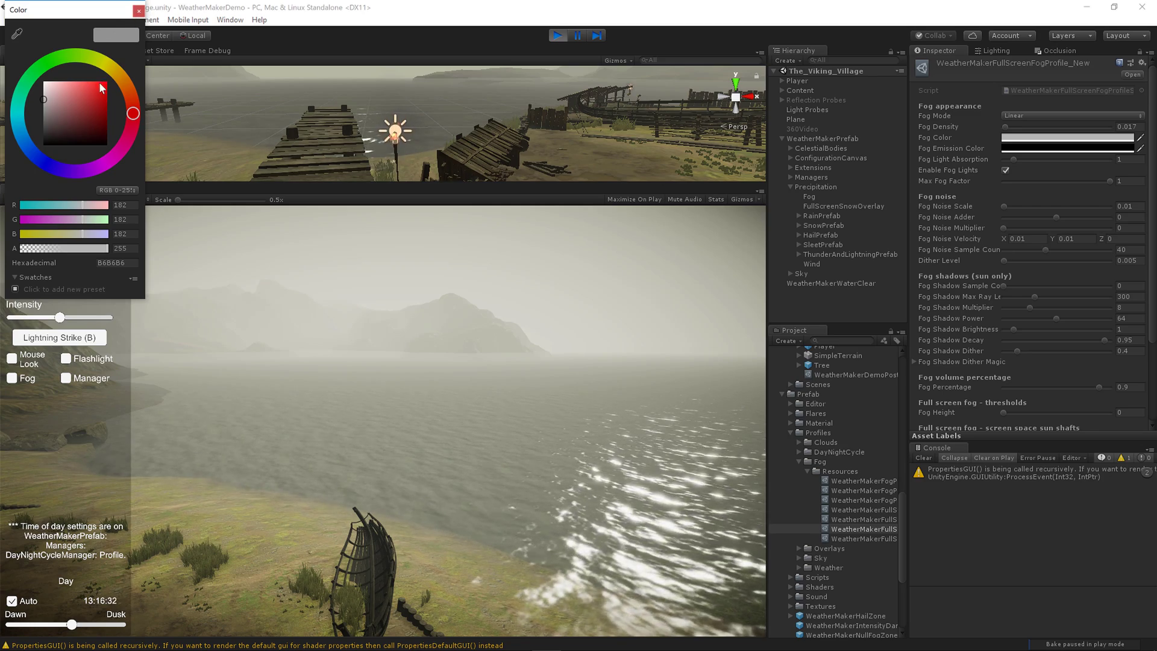
{"action": "left_click_drag", "start_coordinate": [101, 90], "coordinate": [109, 82]}
{"action": "key", "text": "ctrl+z"}
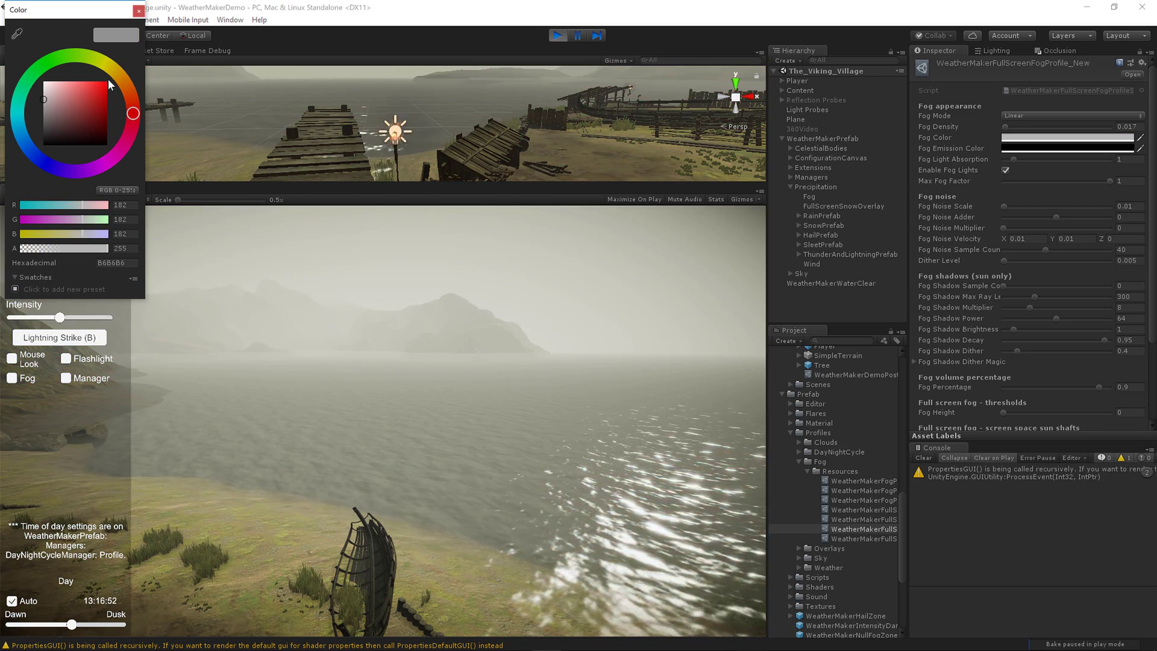
{"action": "left_click", "coordinate": [139, 11]}
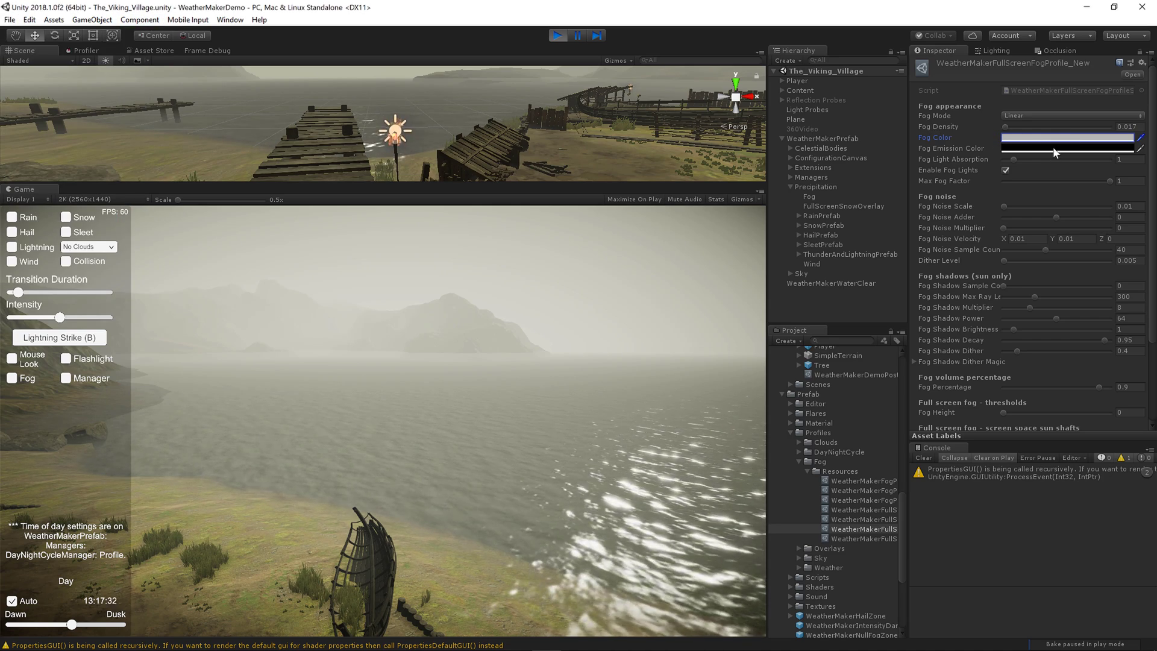
- Turn off automatic time of day and set the time to about 05:56, at dawn
{"action": "left_click", "coordinate": [11, 601]}
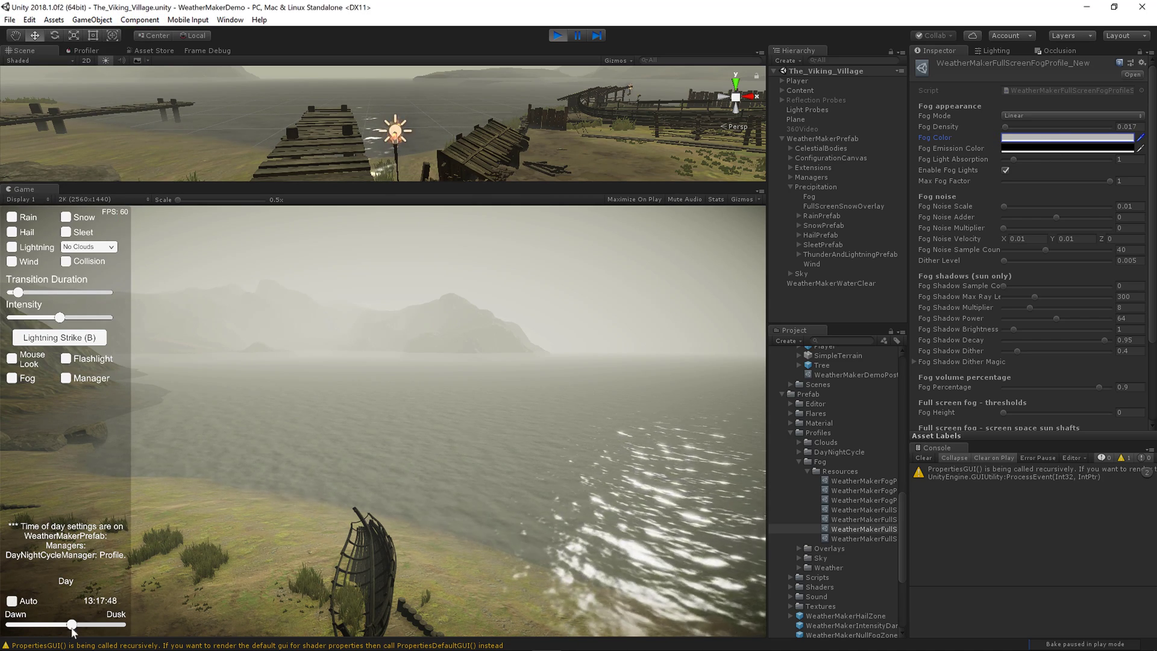
{"action": "left_click_drag", "start_coordinate": [72, 627], "coordinate": [38, 625]}
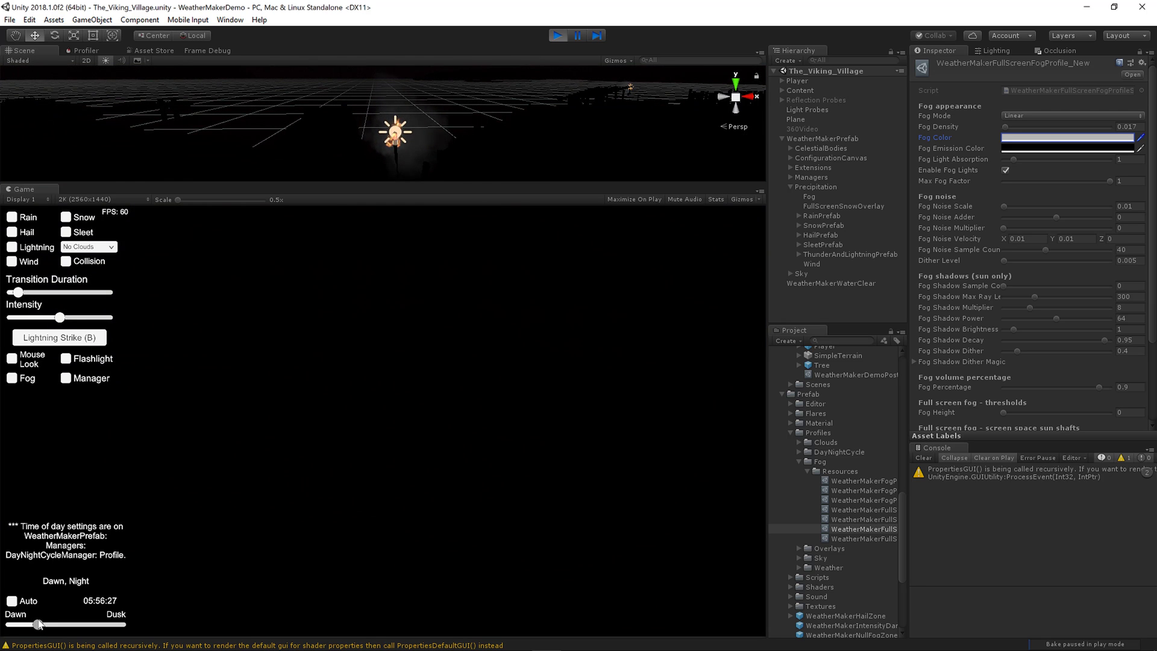
- Try a red Fog Emission Color (FF0202) with varying alpha values, undo the changes and close the color picker
{"action": "left_click", "coordinate": [1047, 143]}
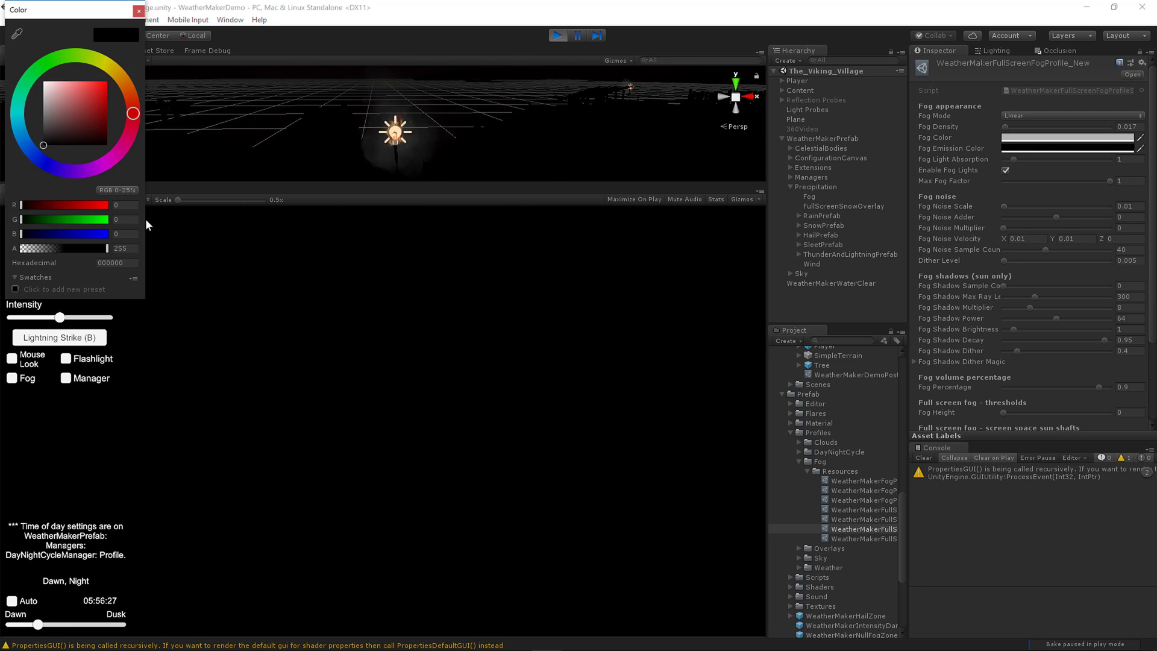
{"action": "left_click_drag", "start_coordinate": [104, 97], "coordinate": [107, 81]}
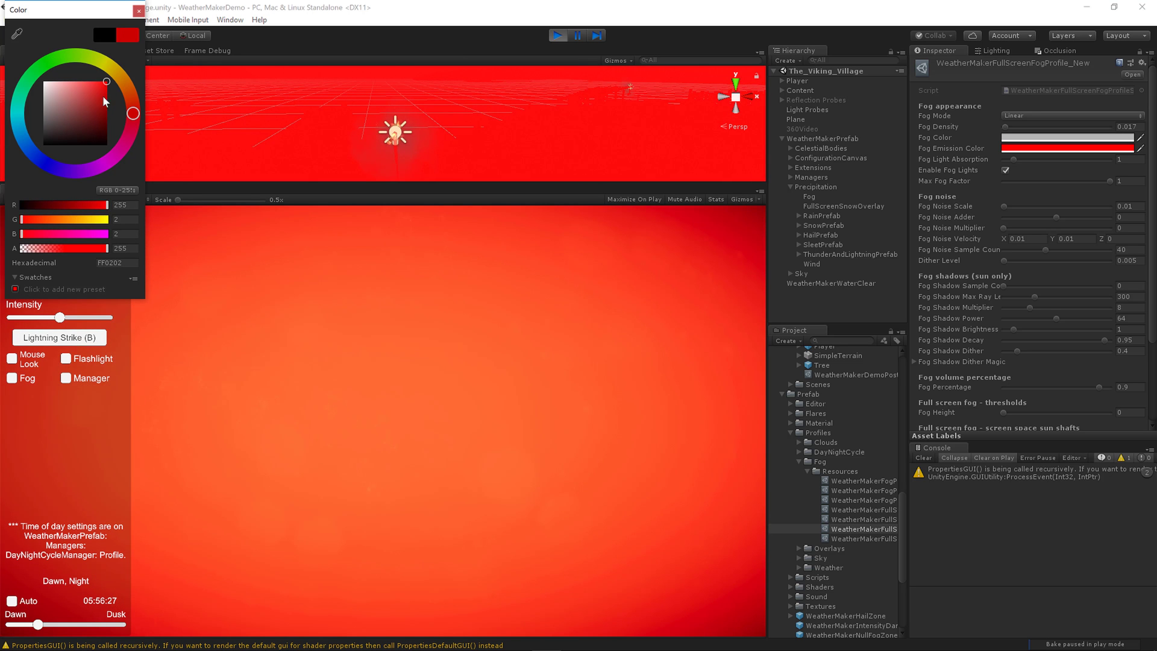
{"action": "left_click_drag", "start_coordinate": [106, 252], "coordinate": [28, 251]}
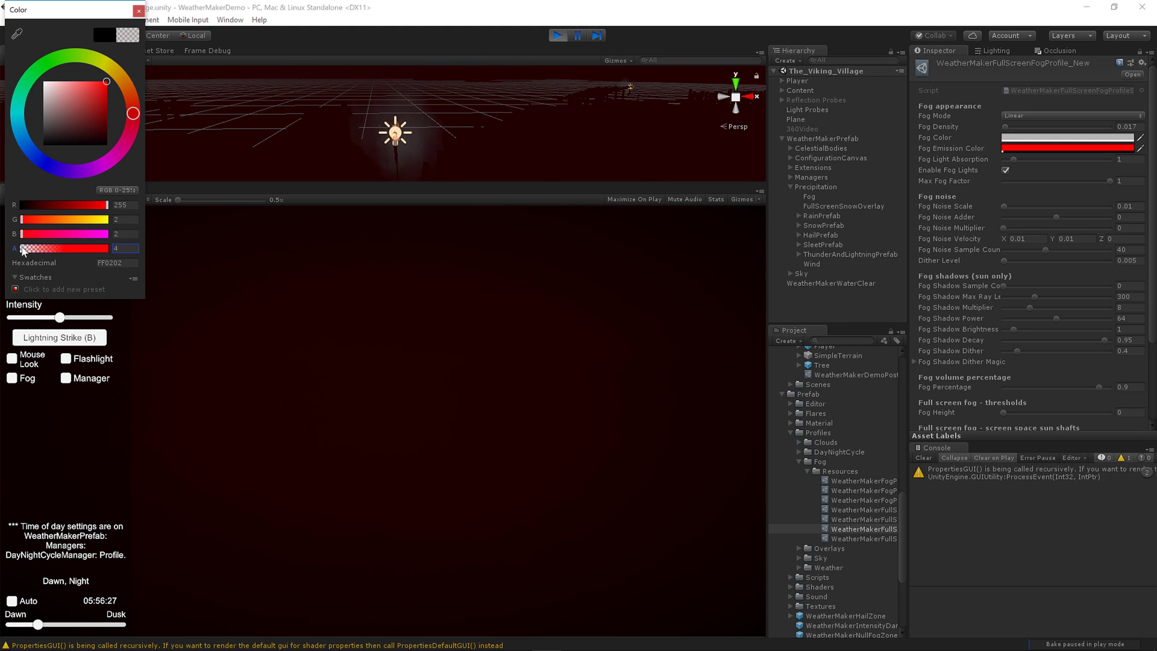
{"action": "left_click_drag", "start_coordinate": [76, 250], "coordinate": [114, 245]}
{"action": "key", "text": "ctrl+z"}
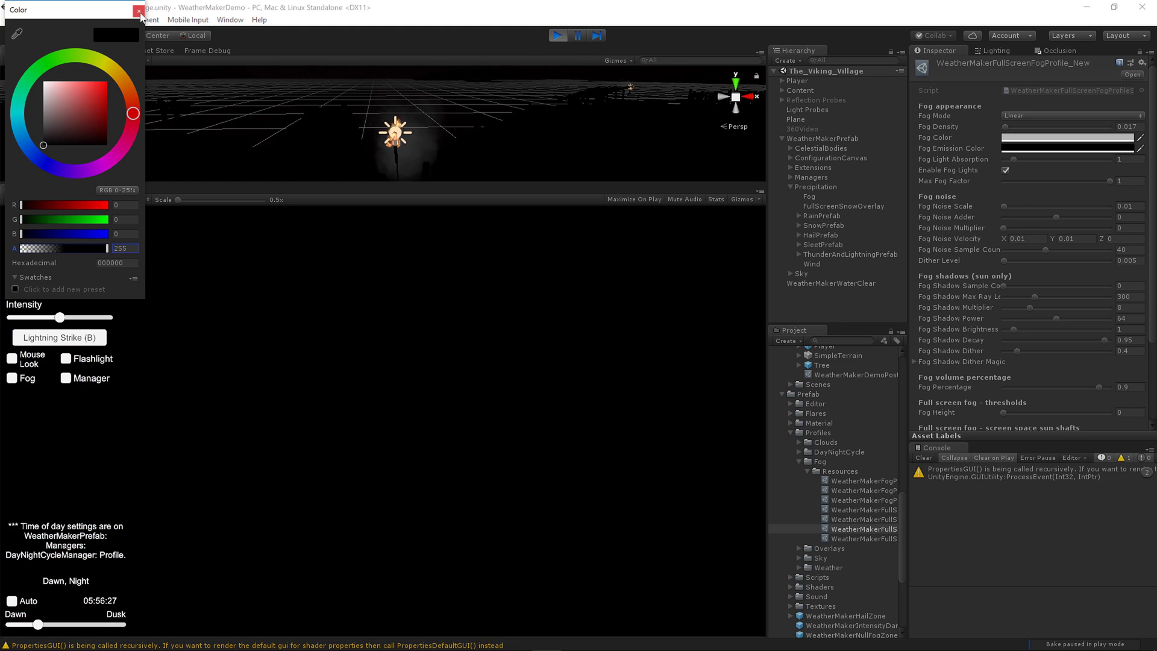
{"action": "left_click", "coordinate": [139, 11]}
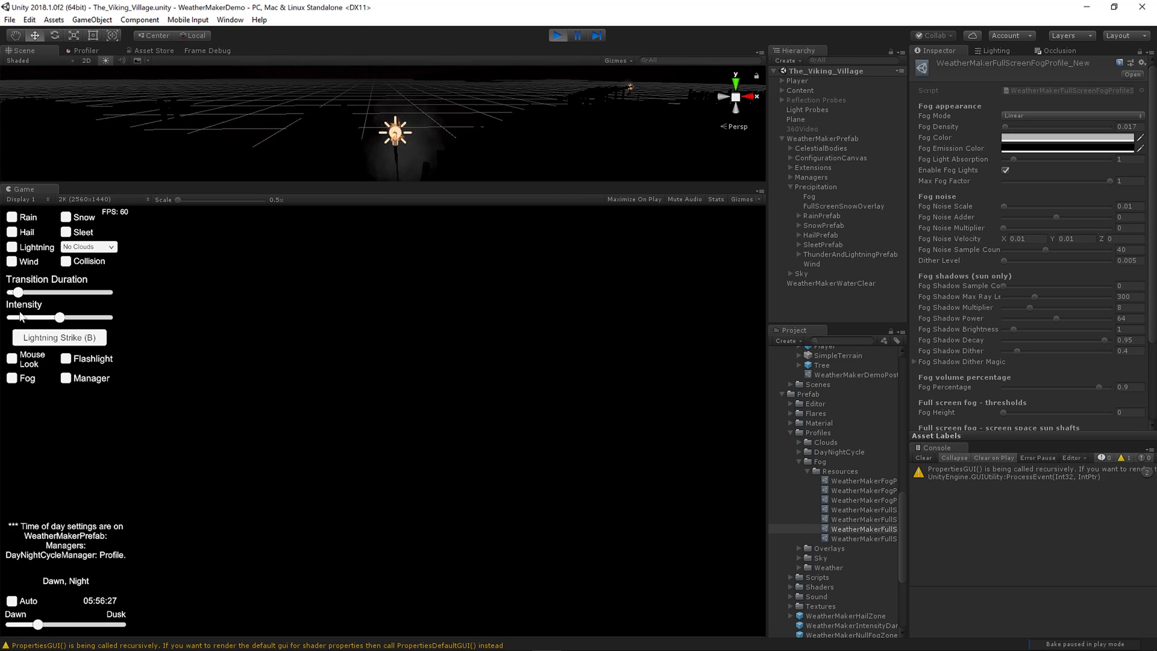
- Set the time of day to about 12:38
{"action": "left_click_drag", "start_coordinate": [38, 625], "coordinate": [69, 625]}
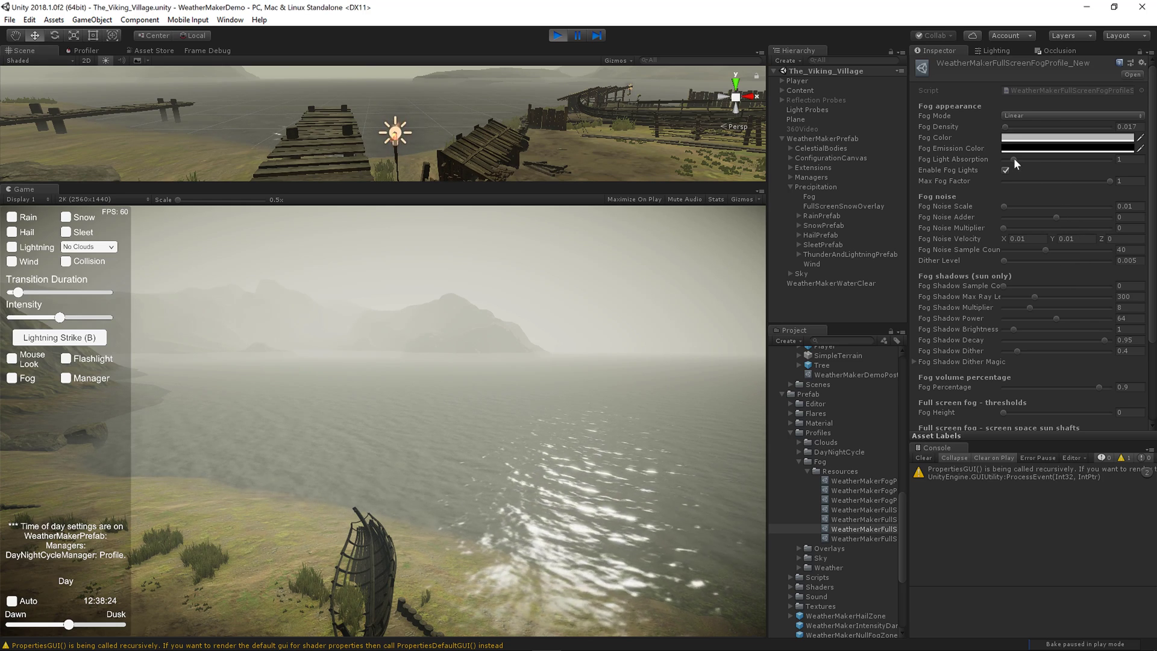
- Try a Fog Light Absorption of 0 and restore it to 1
{"action": "left_click_drag", "start_coordinate": [1014, 158], "coordinate": [966, 165]}
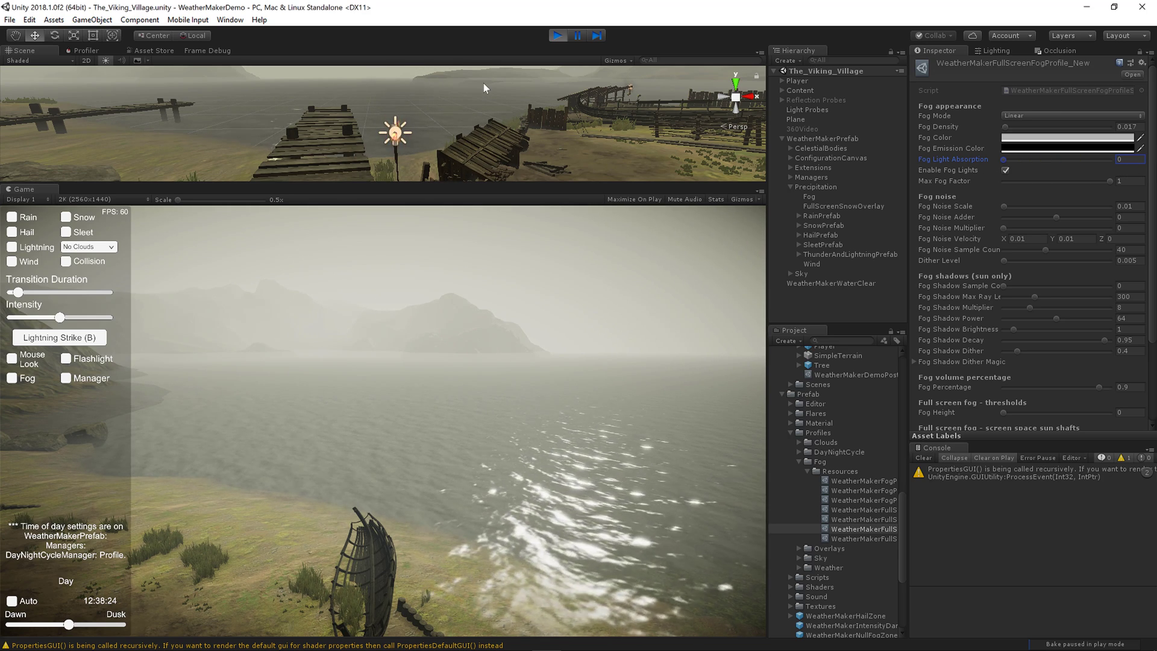
{"action": "left_click", "coordinate": [1014, 160]}
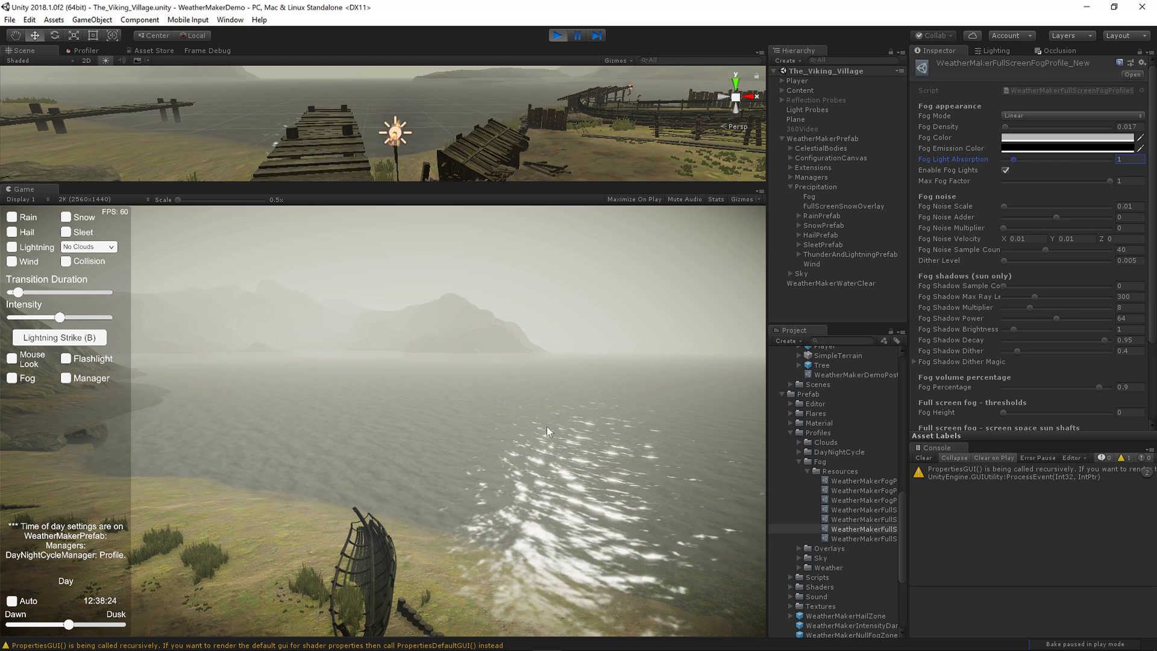
- Turn on the flashlight facing the bay and set the time of day to about 05:56, at dawn
{"action": "left_click", "coordinate": [516, 450]}
{"action": "key", "text": "m"}
{"action": "key", "text": "f"}
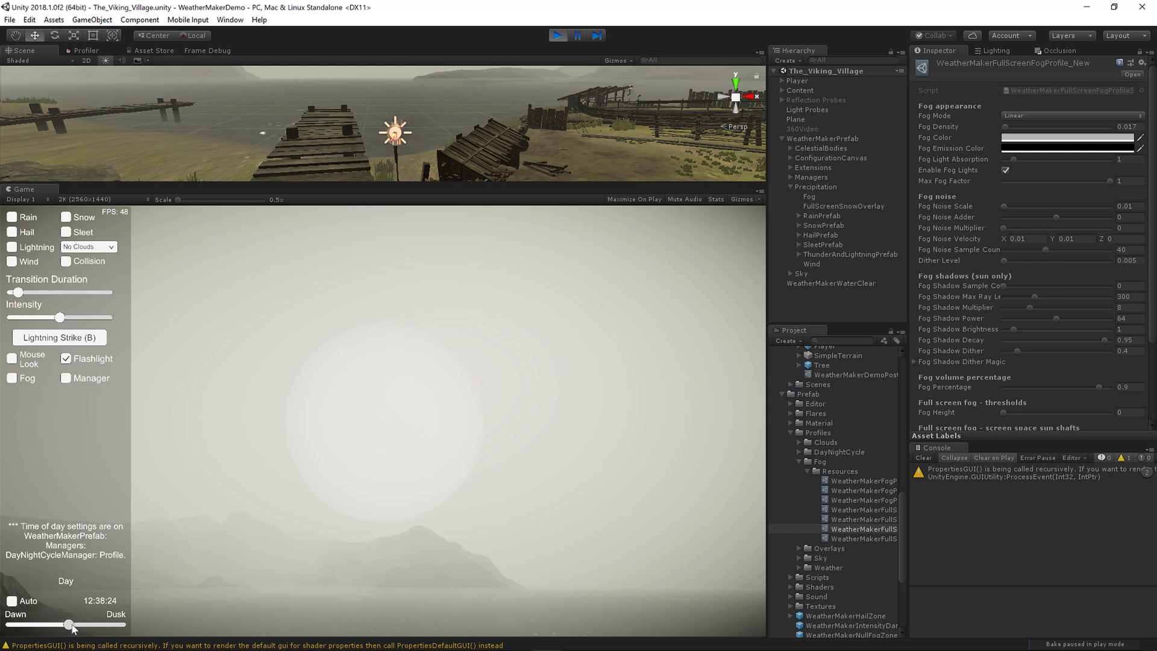
{"action": "left_click_drag", "start_coordinate": [73, 627], "coordinate": [43, 625]}
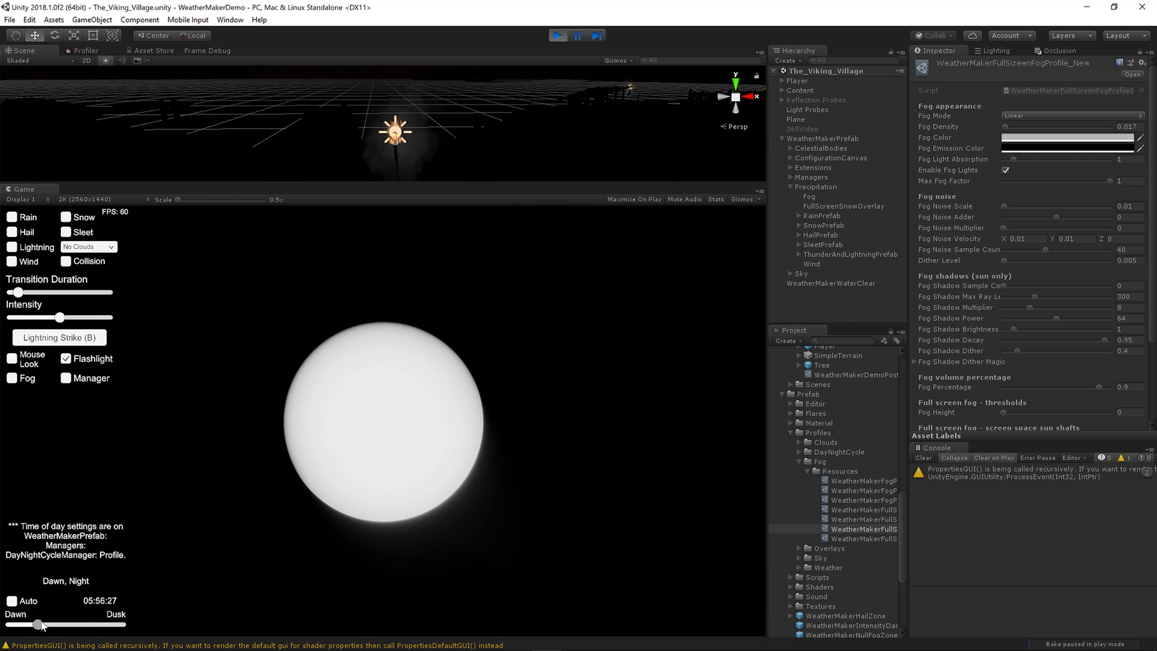
{"action": "key", "text": "m"}
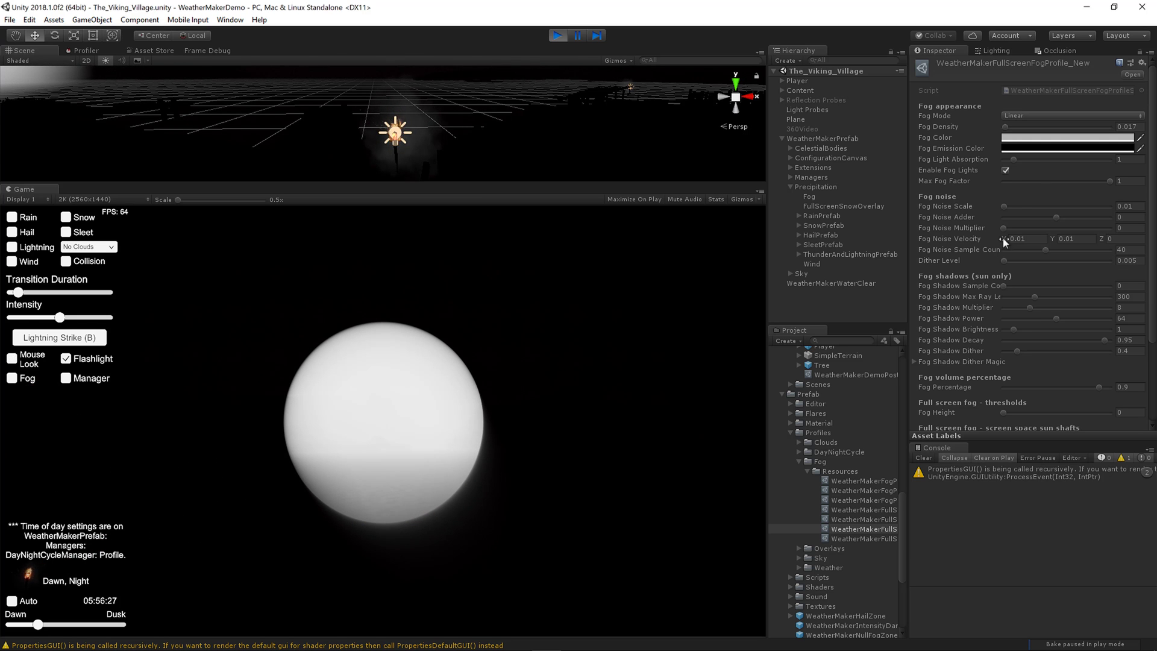
- Disable Fog Lights on the profile to compare the flashlight beam, and re-enable them
{"action": "left_click", "coordinate": [1005, 170]}
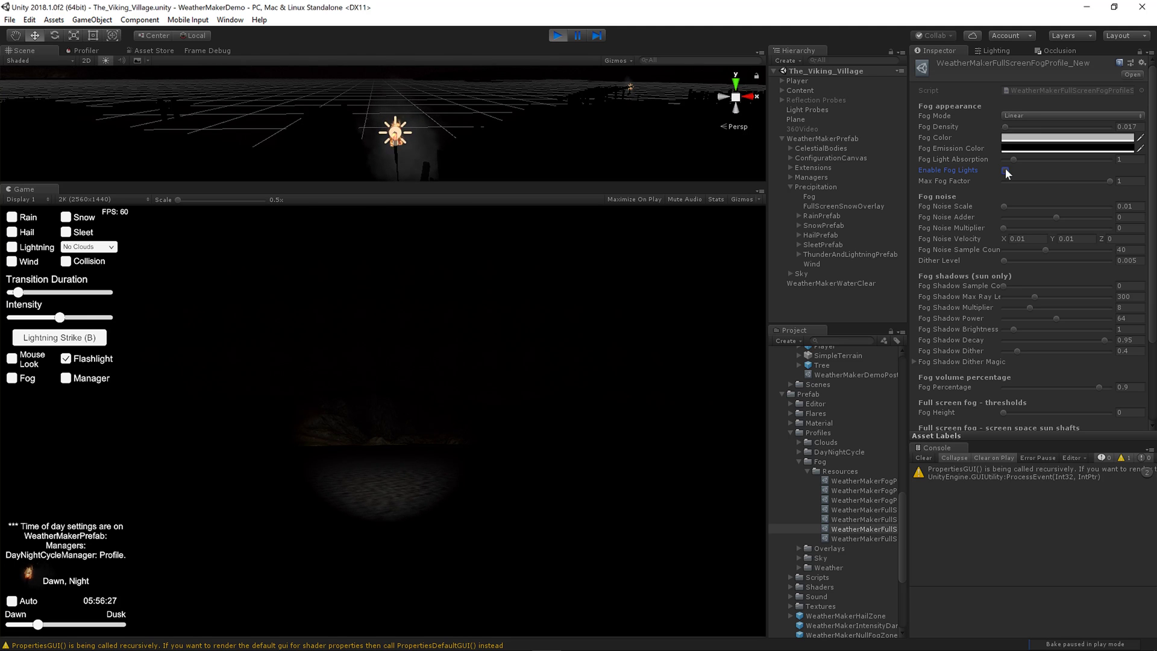
{"action": "key", "text": "space"}
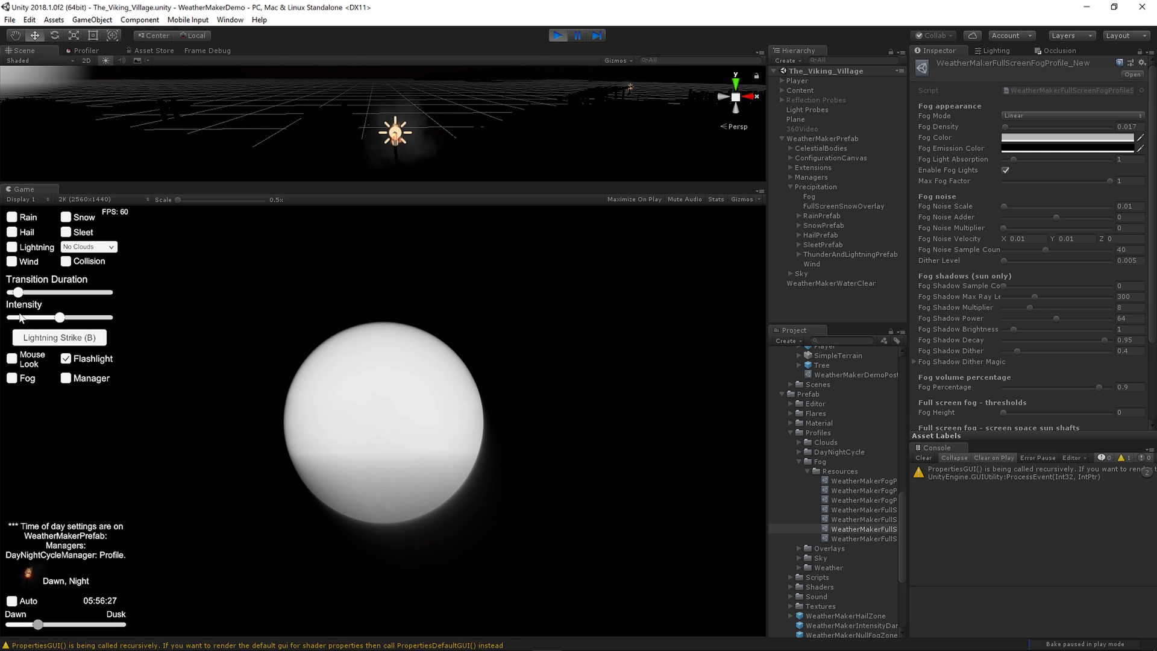
- Set the time of day to about 11:58, switch off the flashlight and turn the view toward the open water
{"action": "left_click_drag", "start_coordinate": [38, 626], "coordinate": [68, 629]}
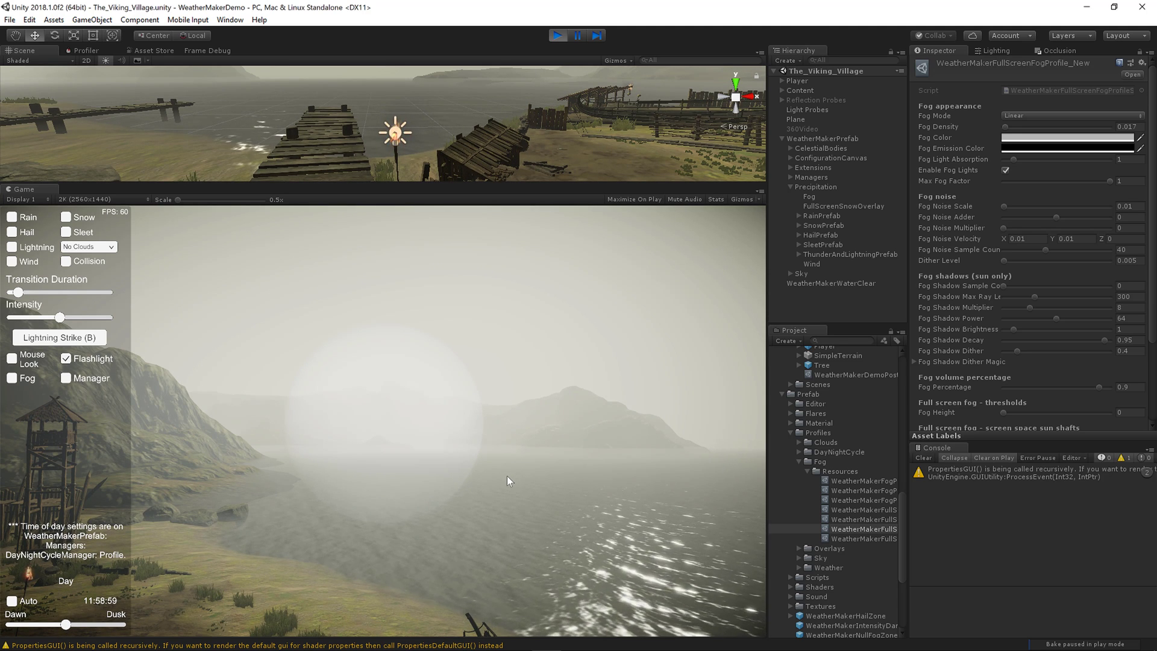
{"action": "key", "text": "m"}
{"action": "key", "text": "f"}
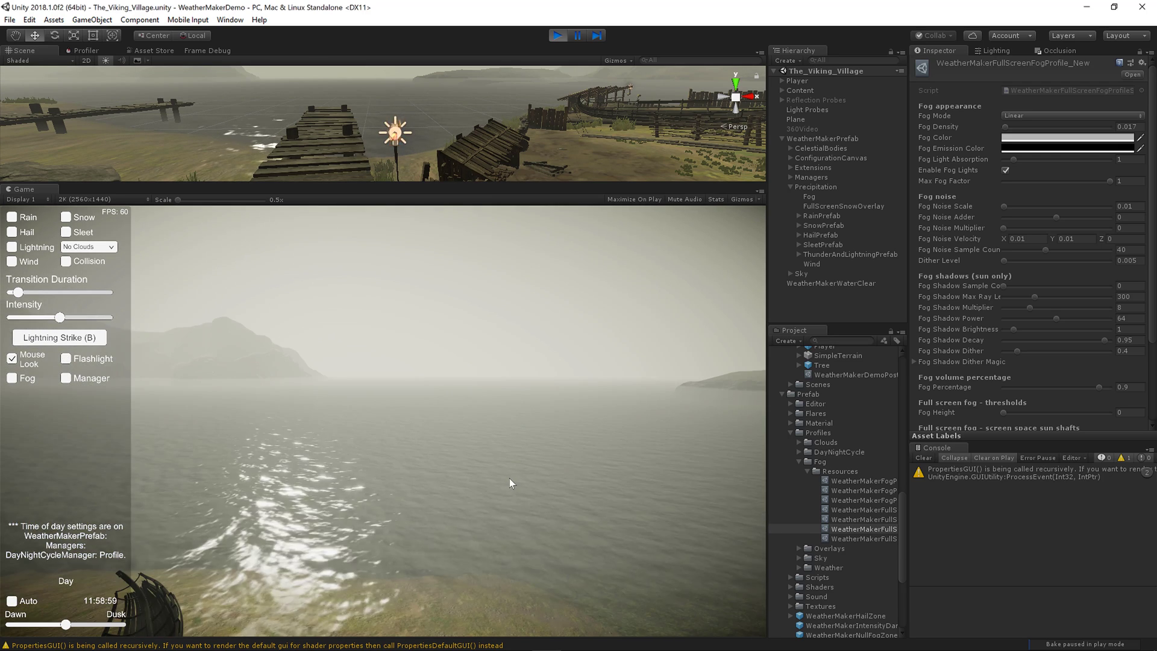
{"action": "key", "text": "m"}
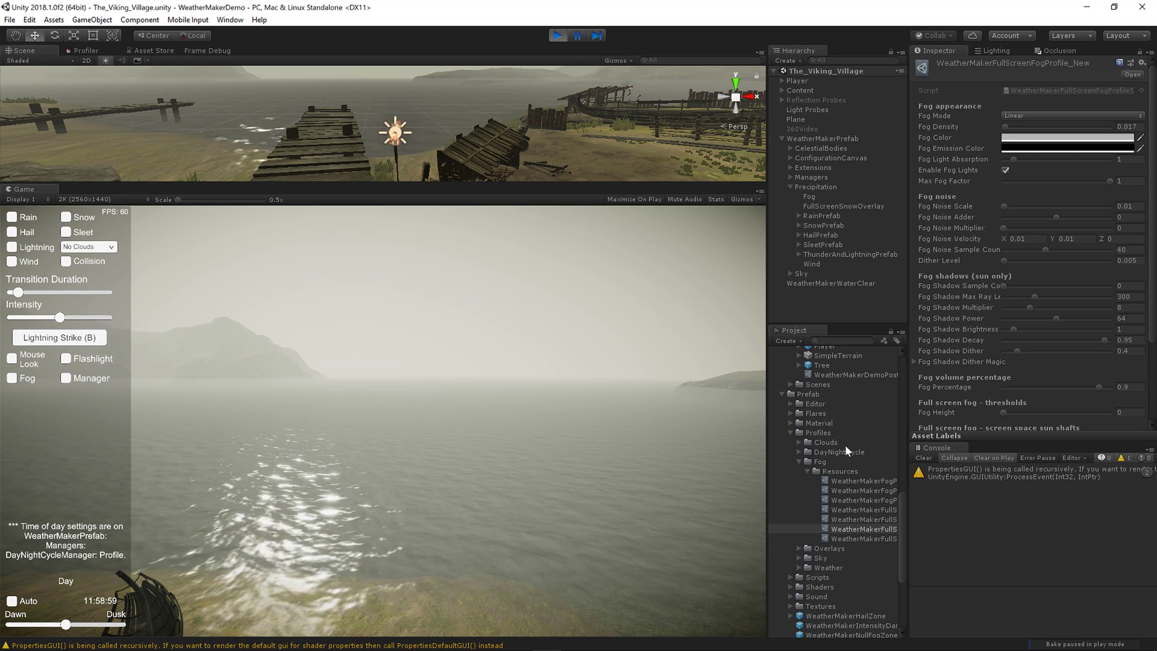
- Set the profile's Fog Noise Multiplier to 4
{"action": "left_click", "coordinate": [1005, 227]}
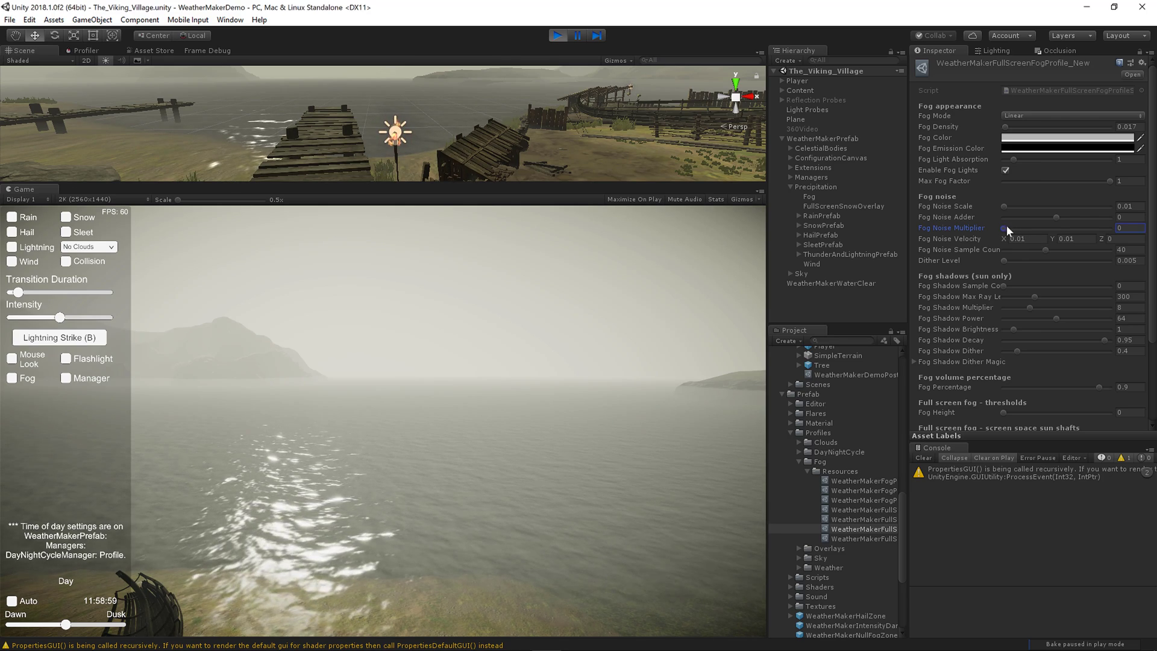
{"action": "left_click_drag", "start_coordinate": [1006, 225], "coordinate": [1047, 230]}
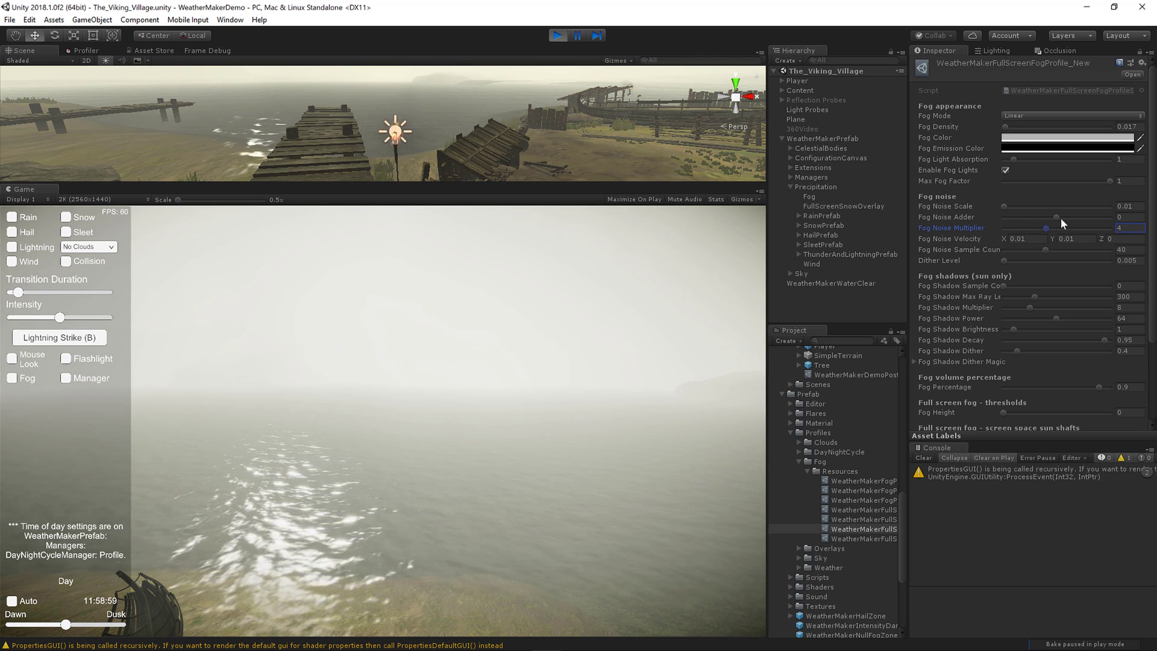
- Try a Fog Noise Scale of 0.044 and undo the change
{"action": "left_click", "coordinate": [1004, 206]}
{"action": "left_click_drag", "start_coordinate": [1004, 206], "coordinate": [1009, 206]}
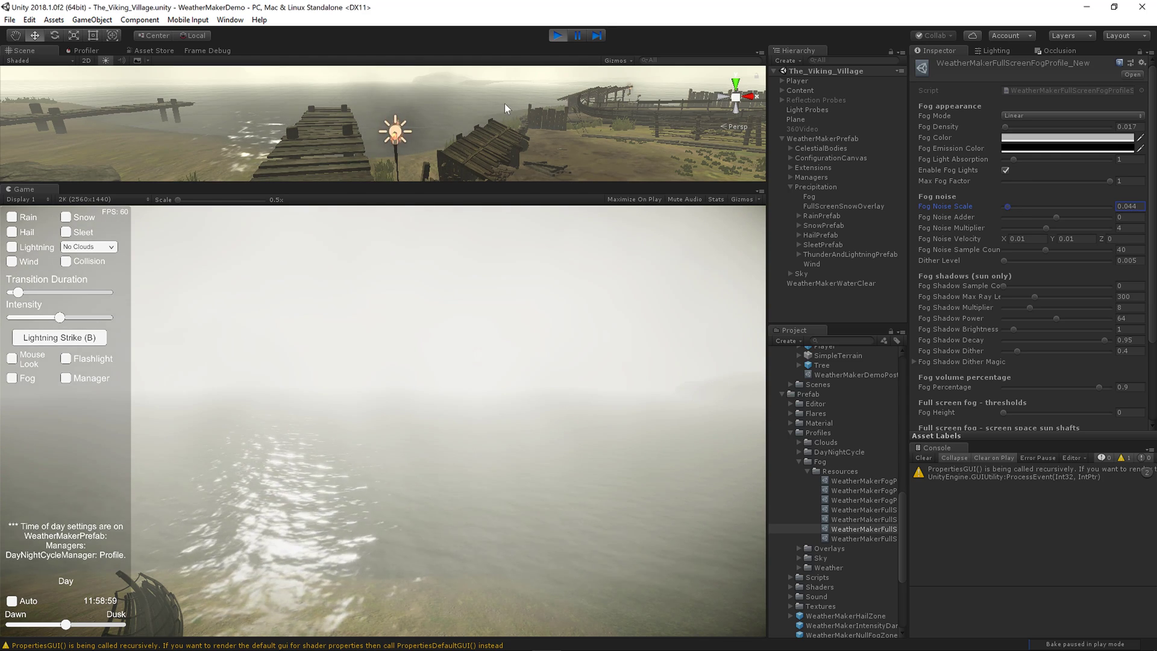
{"action": "key", "text": "ctrl+z"}
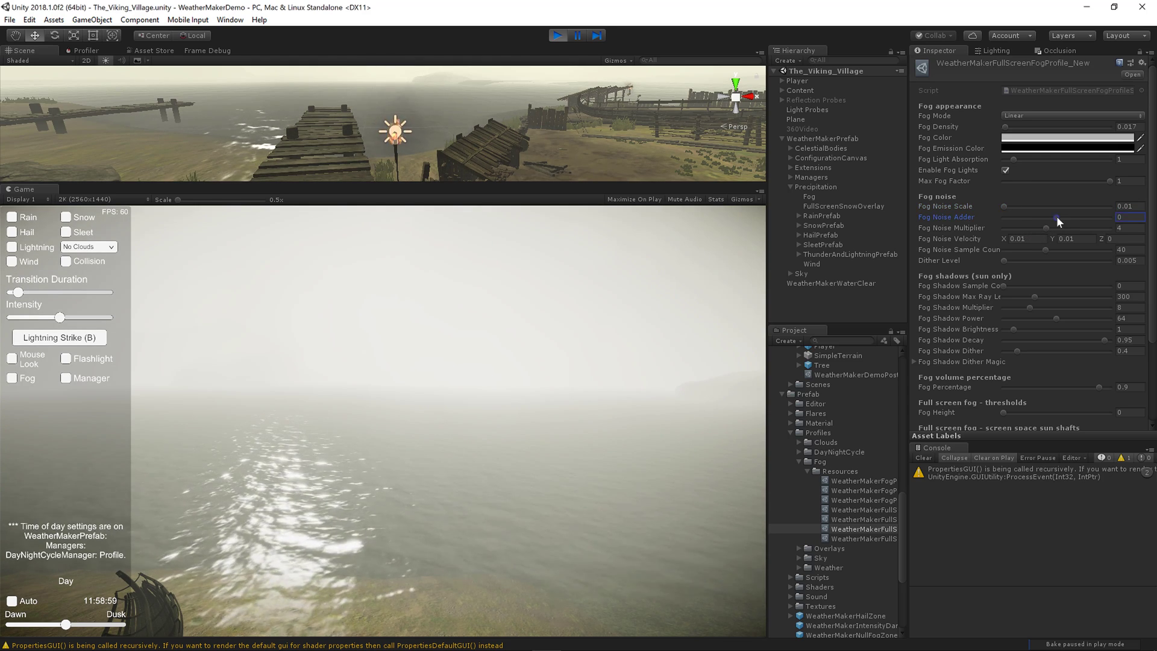
- Try a Fog Noise Adder of -0.35, set it to 0.09, and set the Fog Noise Velocity to 15 on X, Y and Z
{"action": "left_click_drag", "start_coordinate": [1056, 216], "coordinate": [1038, 215]}
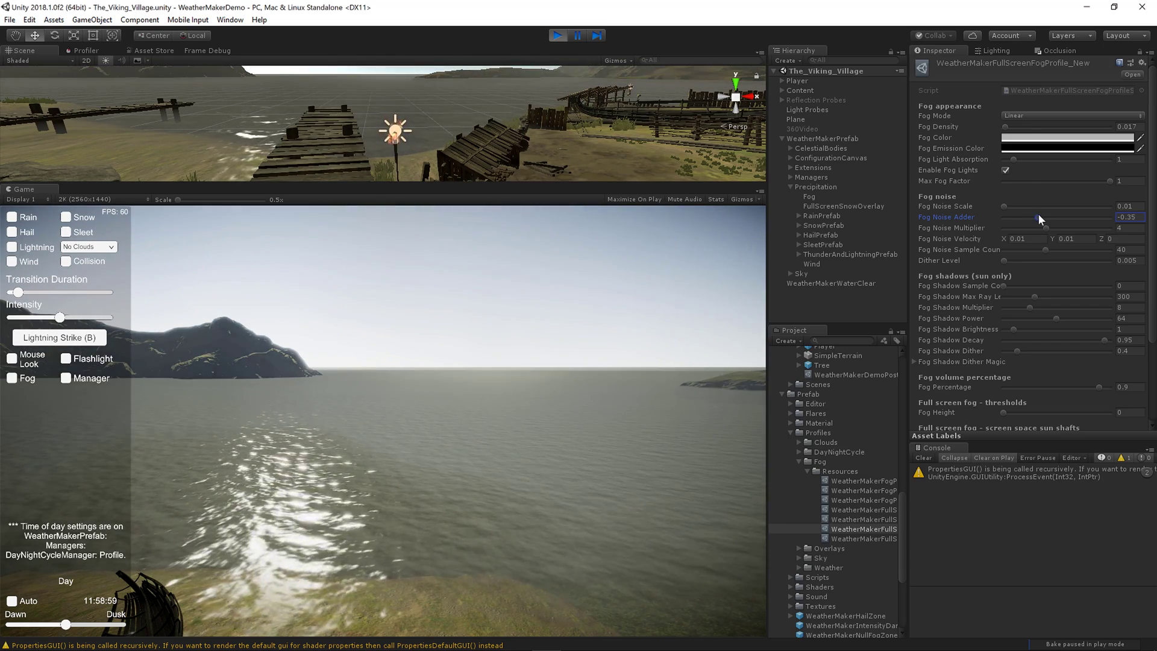
{"action": "left_click_drag", "start_coordinate": [1038, 213], "coordinate": [1062, 215]}
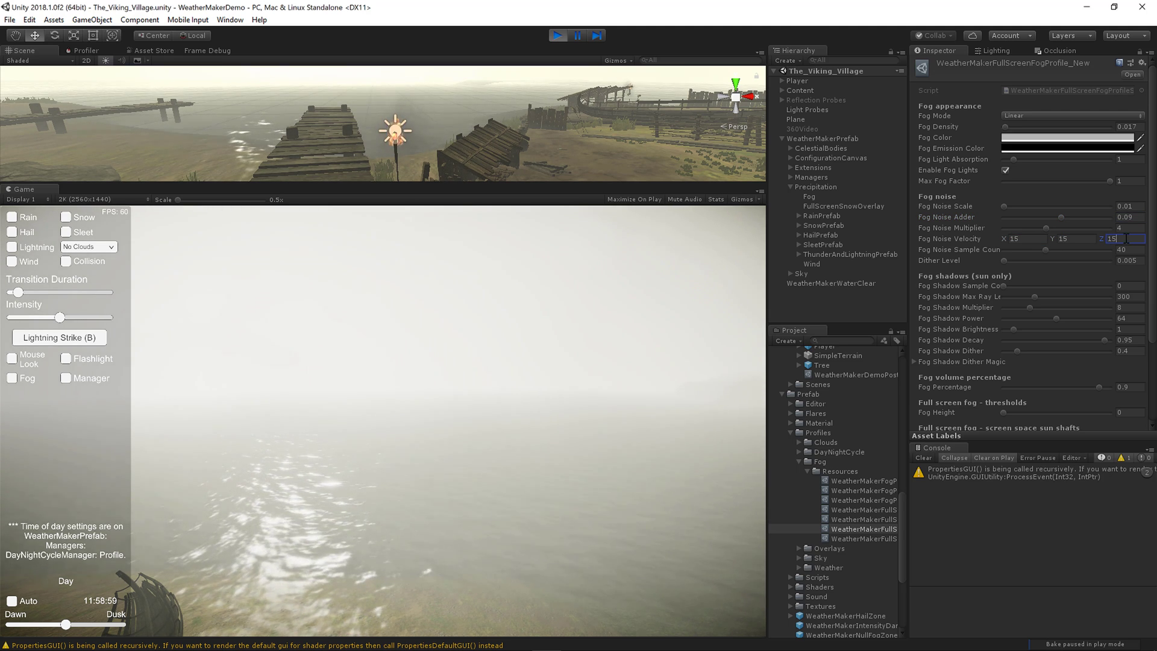
{"action": "left_click", "coordinate": [639, 453]}
{"action": "key", "text": "m"}
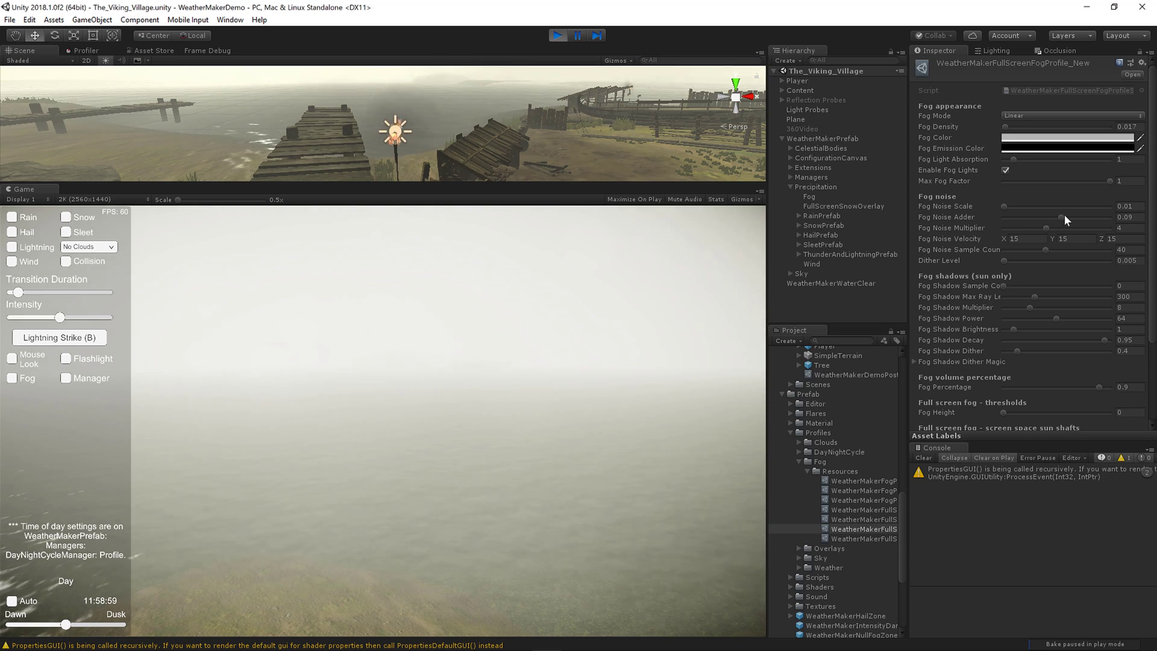
- Set the Fog Noise Adder to -0.34 and the Fog Noise Multiplier to about 6.71, and look around at the patchy fog
{"action": "left_click_drag", "start_coordinate": [1064, 215], "coordinate": [1039, 217]}
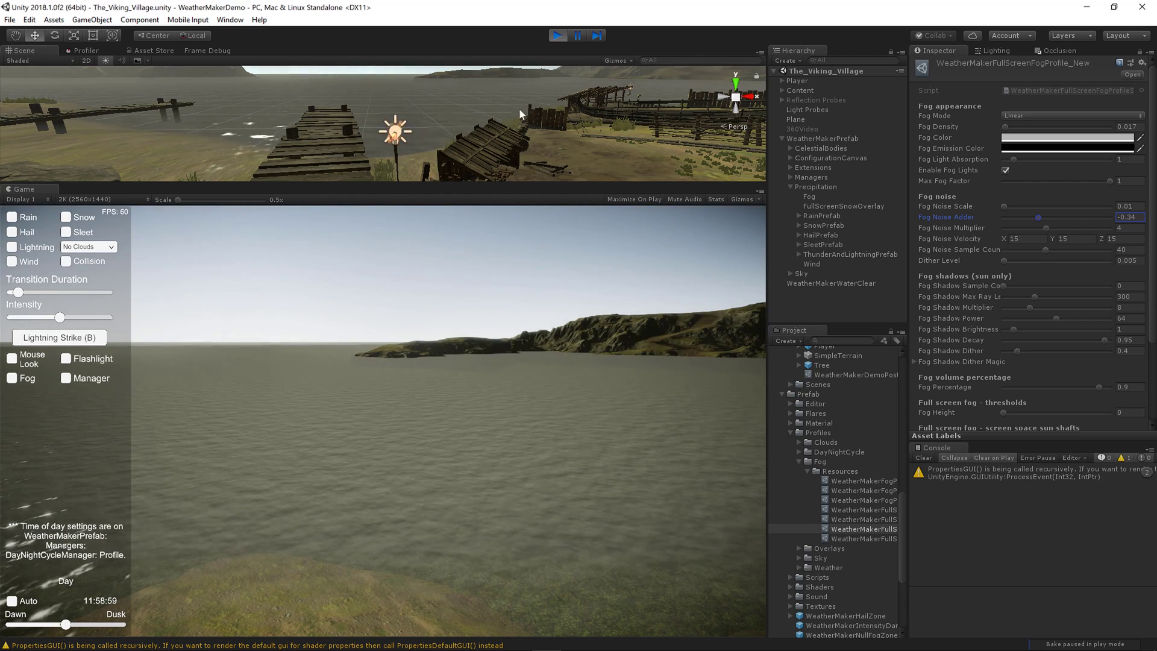
{"action": "left_click_drag", "start_coordinate": [1054, 227], "coordinate": [1075, 227]}
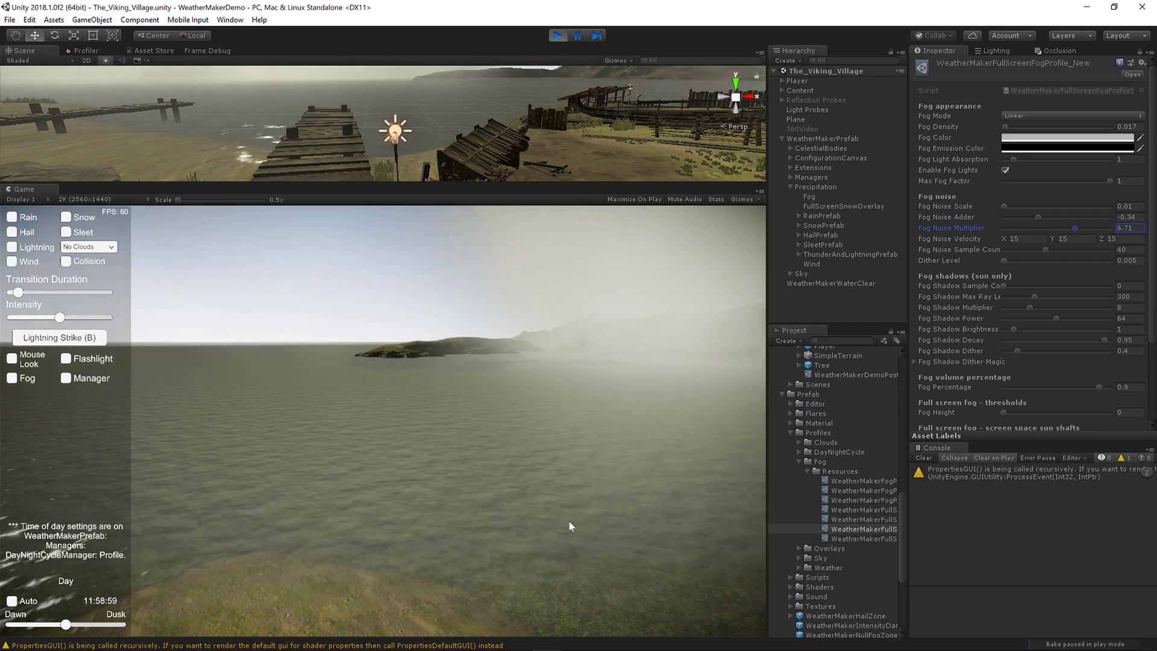
{"action": "left_click", "coordinate": [545, 488]}
{"action": "key", "text": "m"}
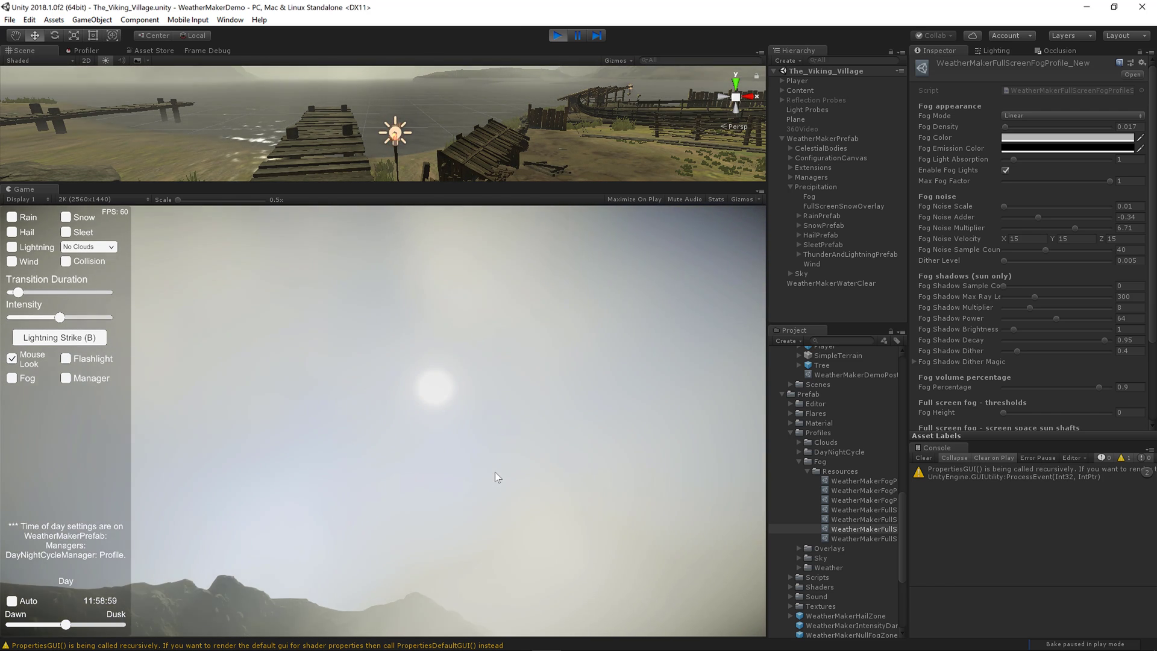
{"action": "key", "text": "m"}
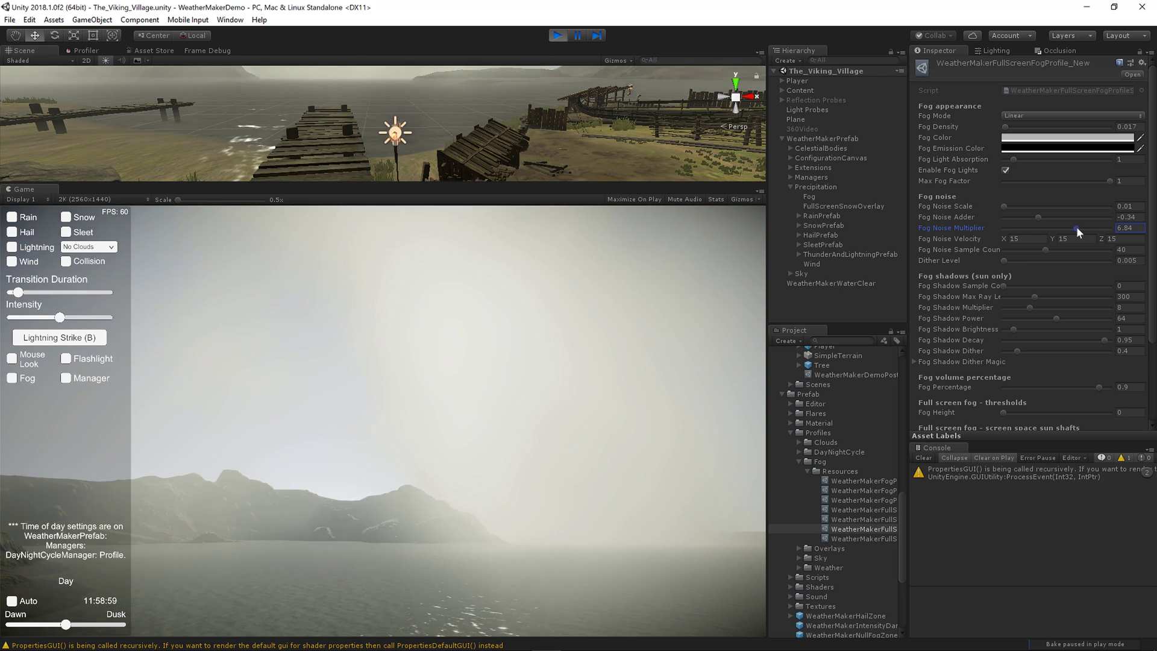
- Set the Fog Noise Multiplier to 0 and the Fog Shadow Sample Count to 16
{"action": "left_click_drag", "start_coordinate": [1076, 227], "coordinate": [295, 375]}
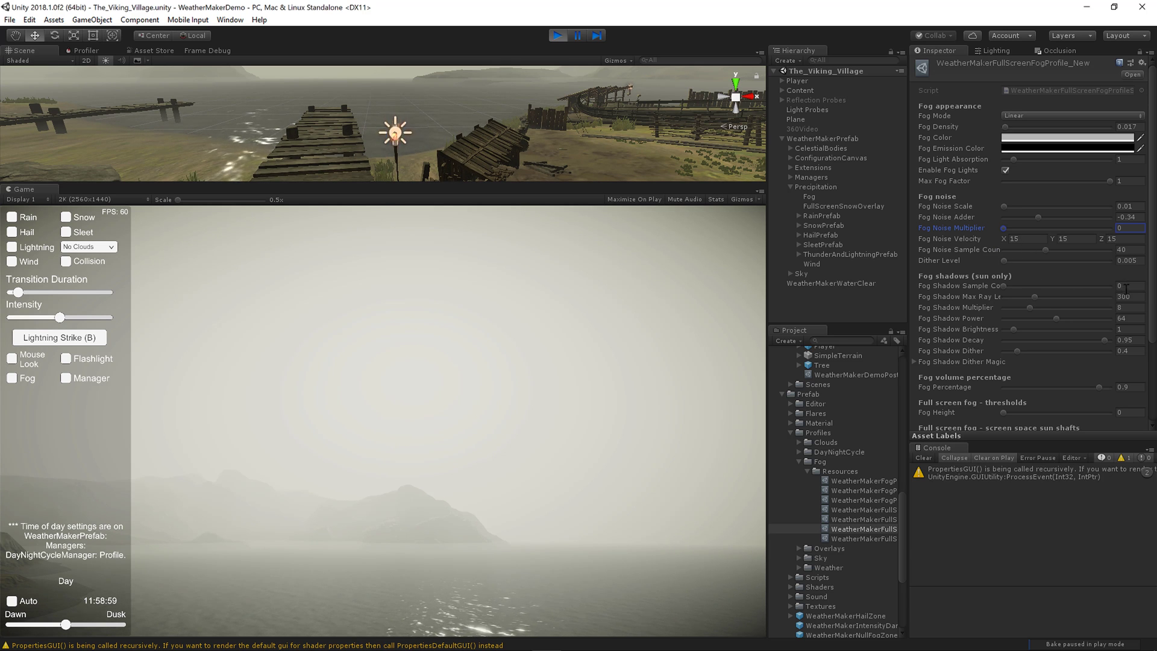
{"action": "type", "text": "16"}
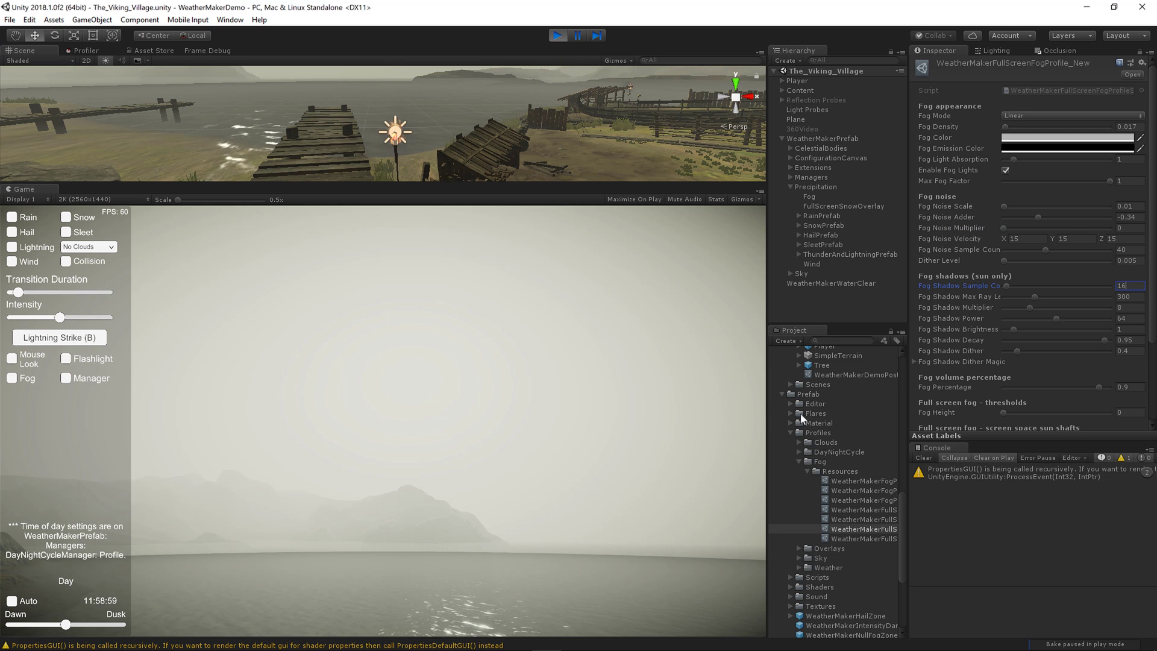
- Set the time of day to about 10:16 and the Fog Density to 0.005
{"action": "left_click_drag", "start_coordinate": [65, 624], "coordinate": [57, 624]}
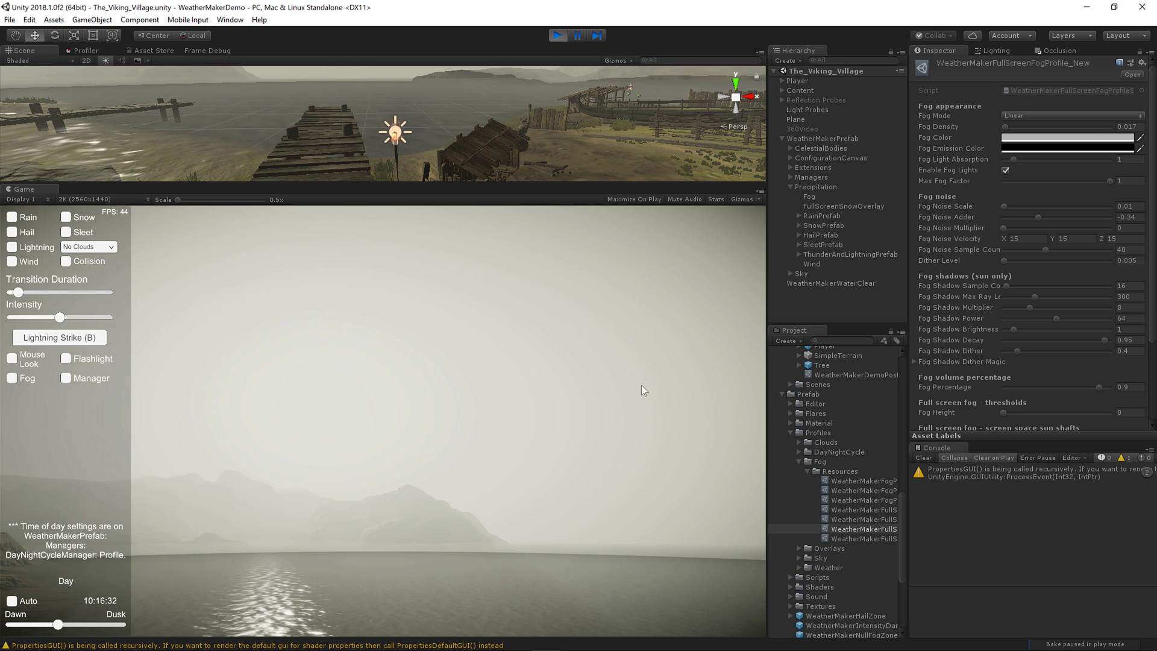
{"action": "left_click", "coordinate": [1127, 126]}
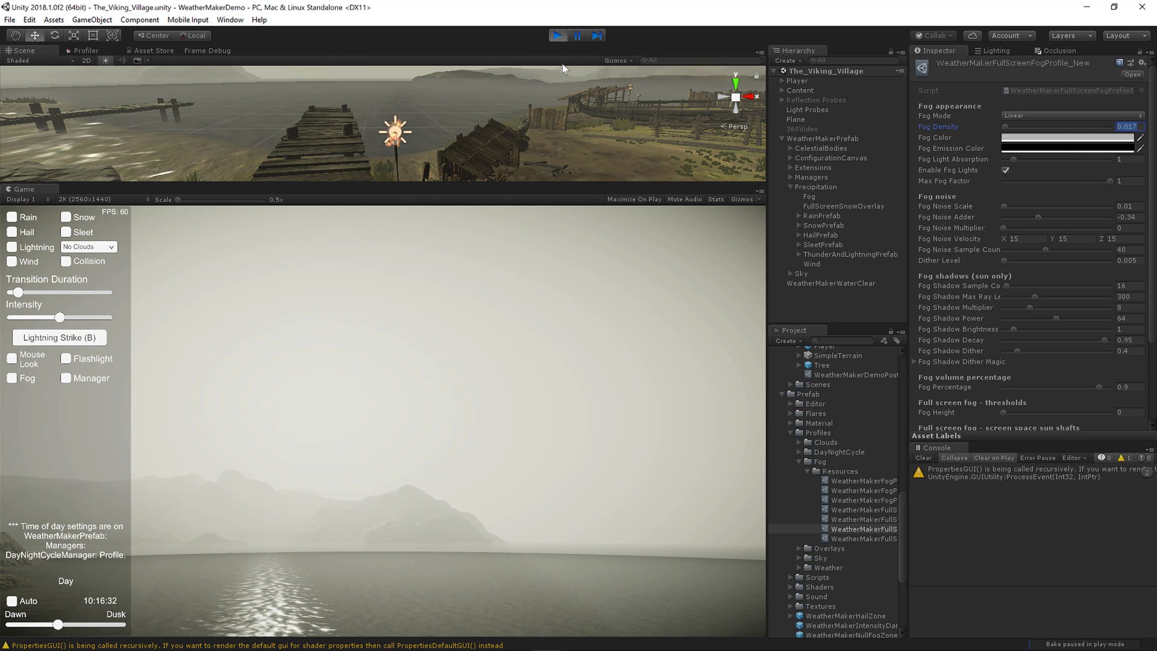
{"action": "type", "text": "0.005"}
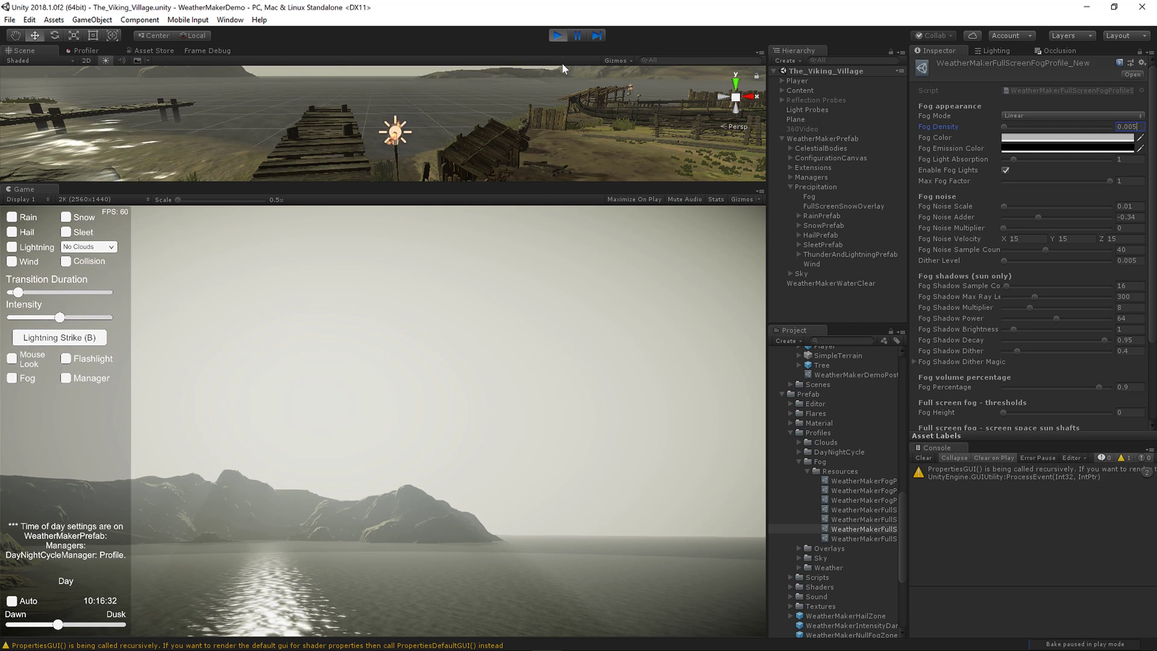
- Face the village, try times of day of about 17:14 and 18:25, and set the time to about 13:49
{"action": "left_click_drag", "start_coordinate": [60, 625], "coordinate": [89, 626]}
{"action": "left_click", "coordinate": [12, 358]}
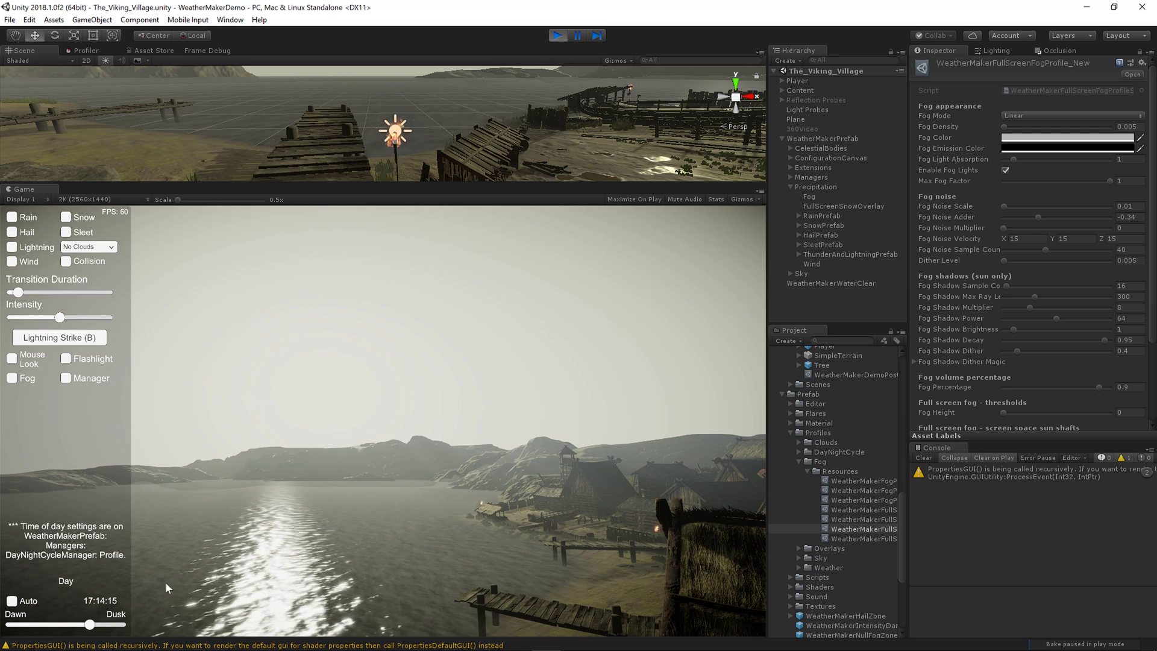
{"action": "left_click_drag", "start_coordinate": [89, 625], "coordinate": [95, 625]}
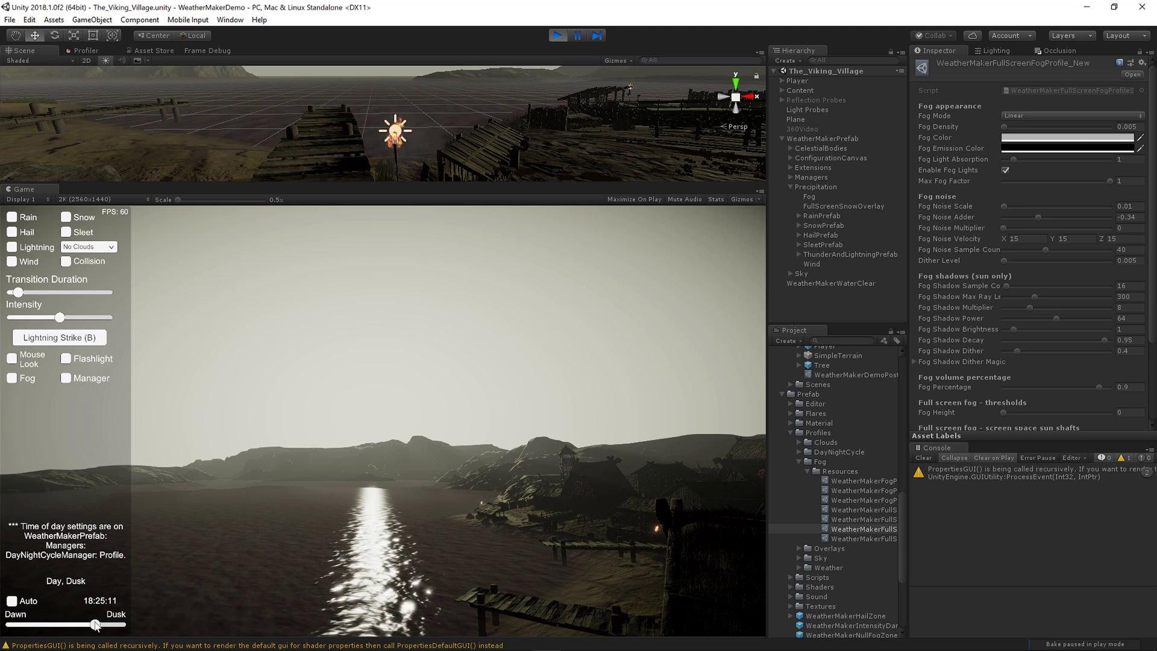
{"action": "left_click_drag", "start_coordinate": [99, 626], "coordinate": [81, 625]}
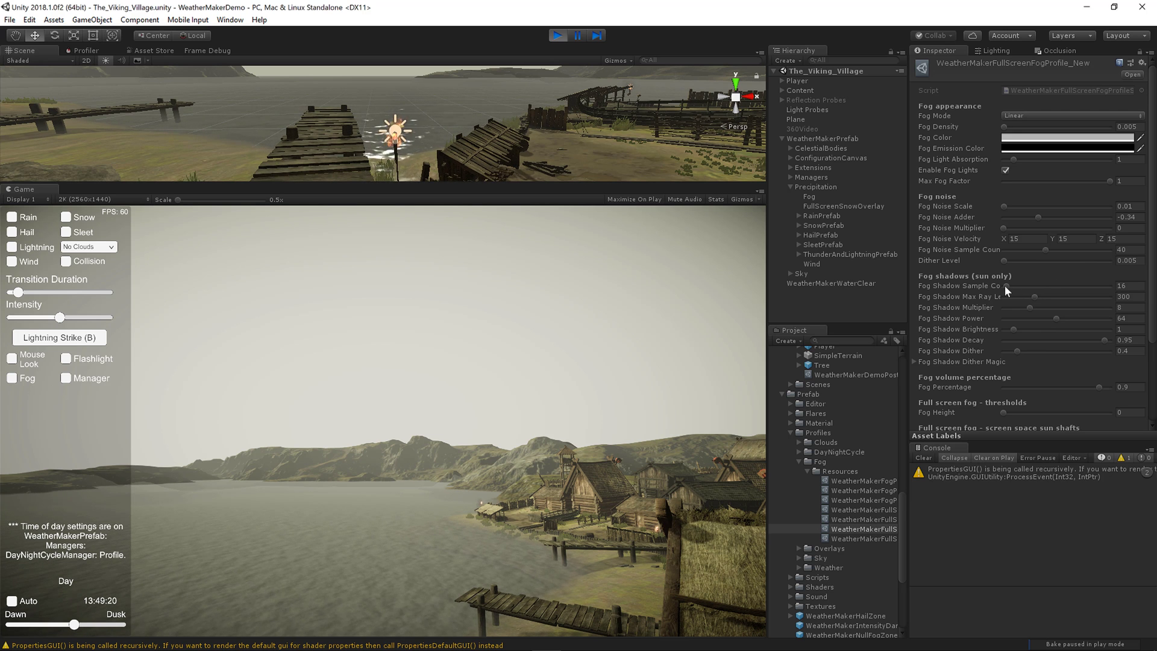
- Set the Fog Shadow Sample Count back to 0
{"action": "left_click_drag", "start_coordinate": [1007, 285], "coordinate": [501, 148]}
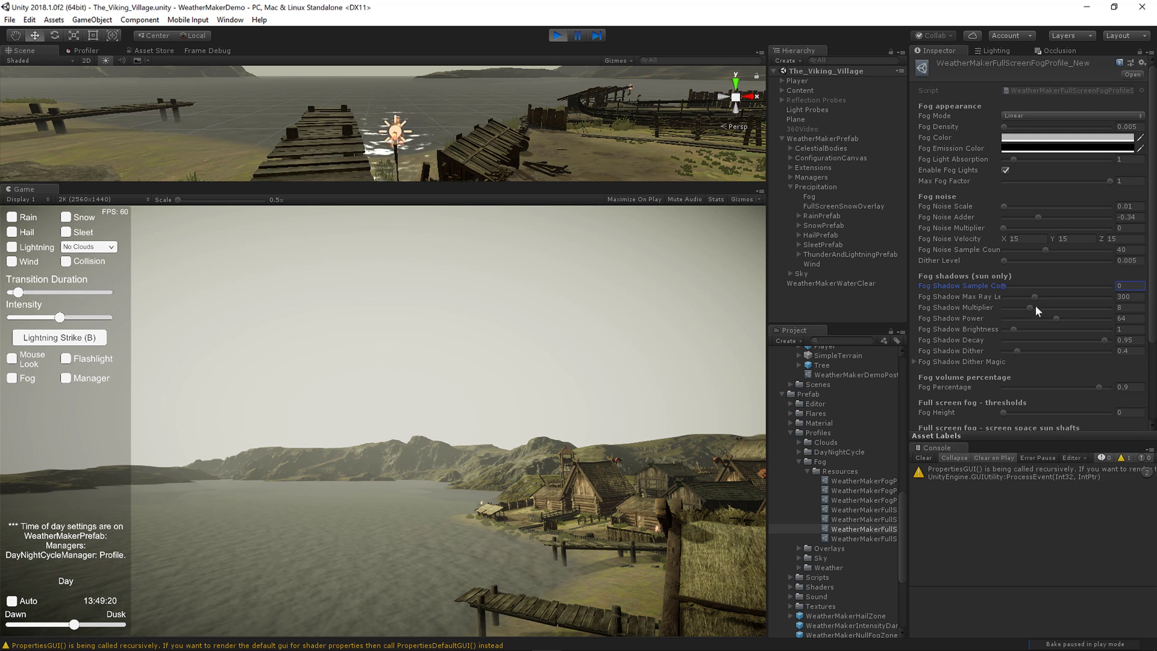
{"action": "scroll", "coordinate": [998, 305], "scroll_direction": "down", "scroll_amount": 2}
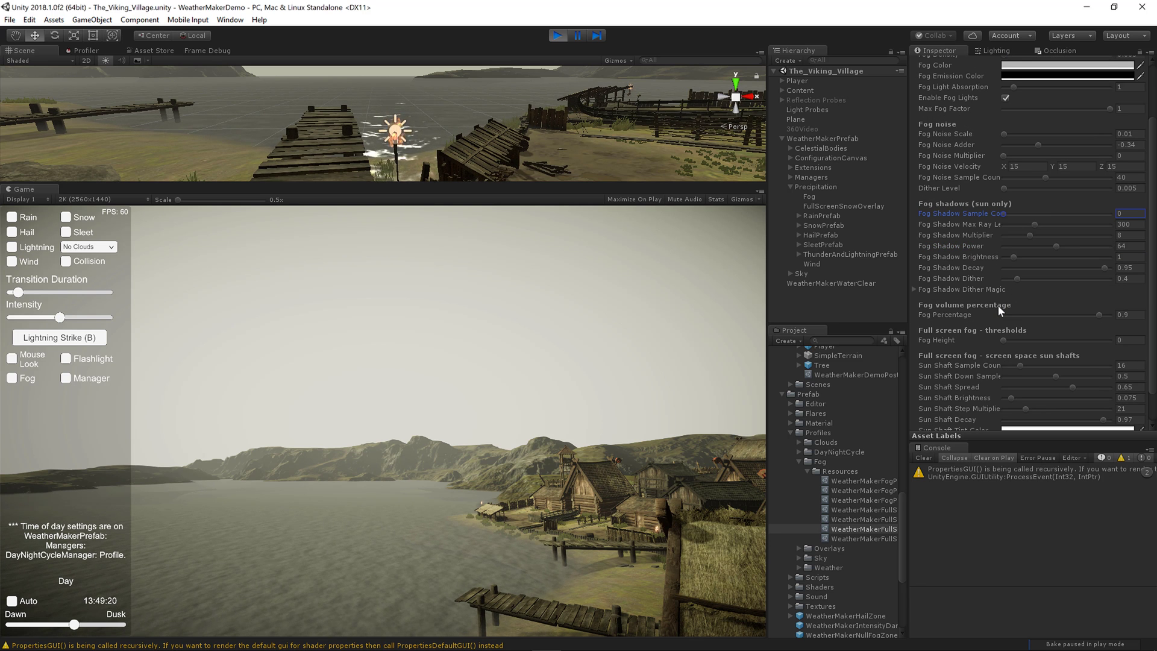
- Reopen the fog profile from the Fog object, set its Fog Height to 5 and look around the bay
{"action": "left_click", "coordinate": [819, 196]}
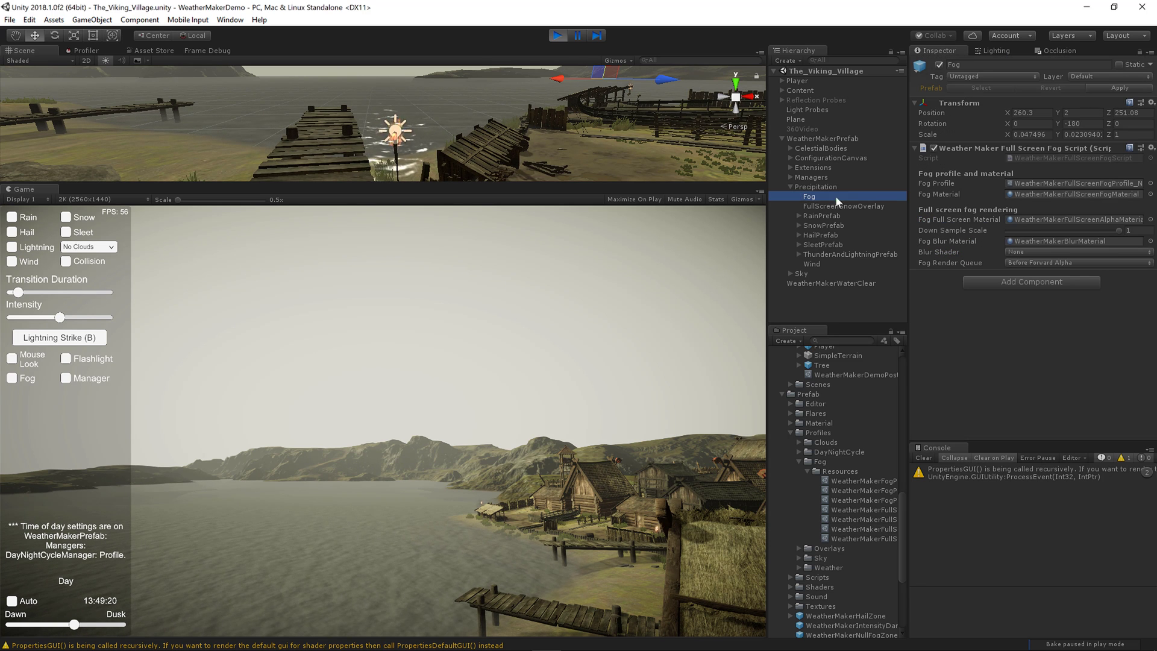
{"action": "double_click", "coordinate": [1059, 194]}
{"action": "scroll", "coordinate": [1047, 276], "scroll_direction": "down", "scroll_amount": 5}
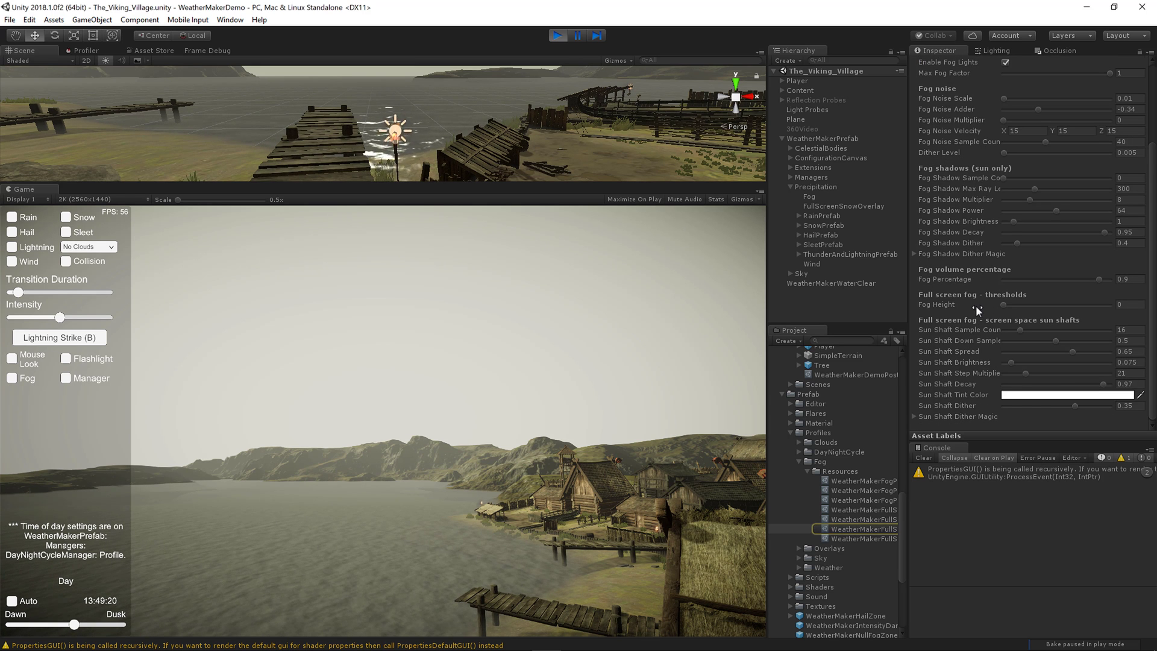
{"action": "left_click", "coordinate": [1003, 305]}
{"action": "left_click_drag", "start_coordinate": [1005, 302], "coordinate": [1033, 301]}
{"action": "type", "text": "5"}
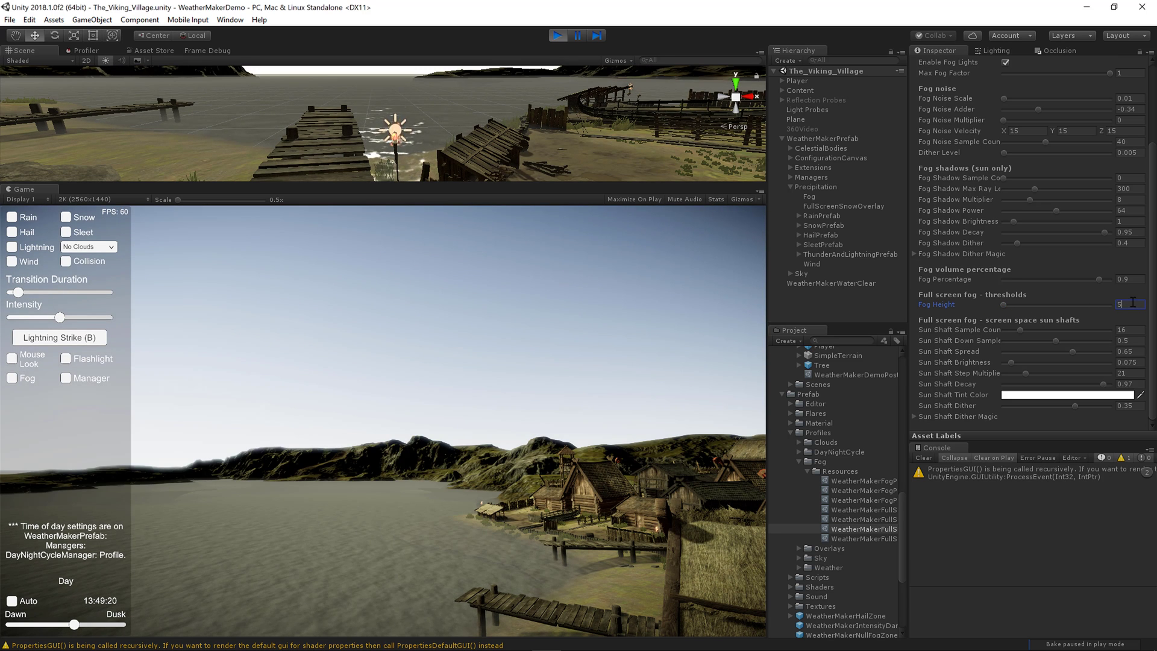
{"action": "left_click", "coordinate": [565, 531]}
{"action": "key", "text": "m"}
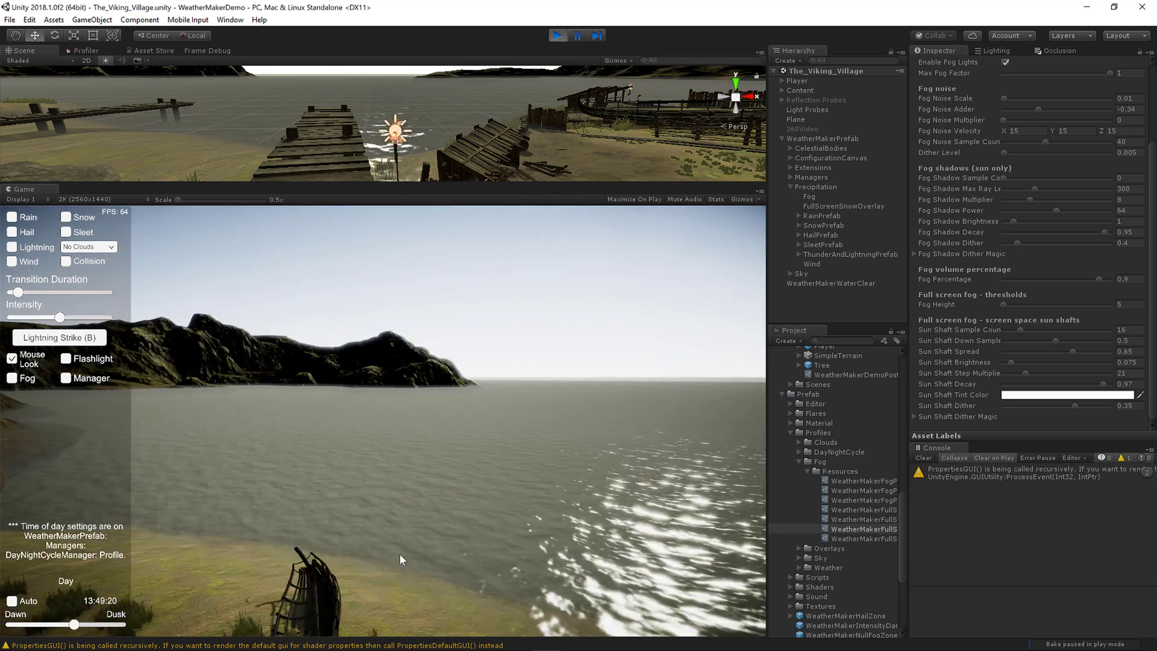
- Turn the view from the bay to the village and set the profile's Fog Mode to Exponential
{"action": "key", "text": "s"}
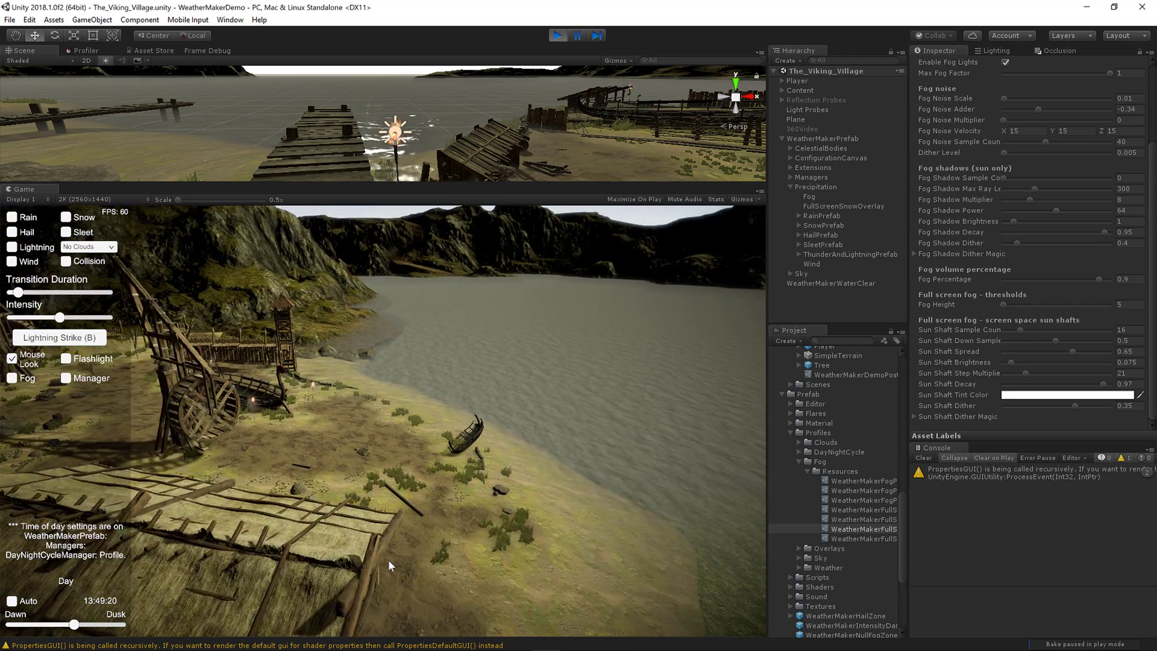
{"action": "key", "text": "s"}
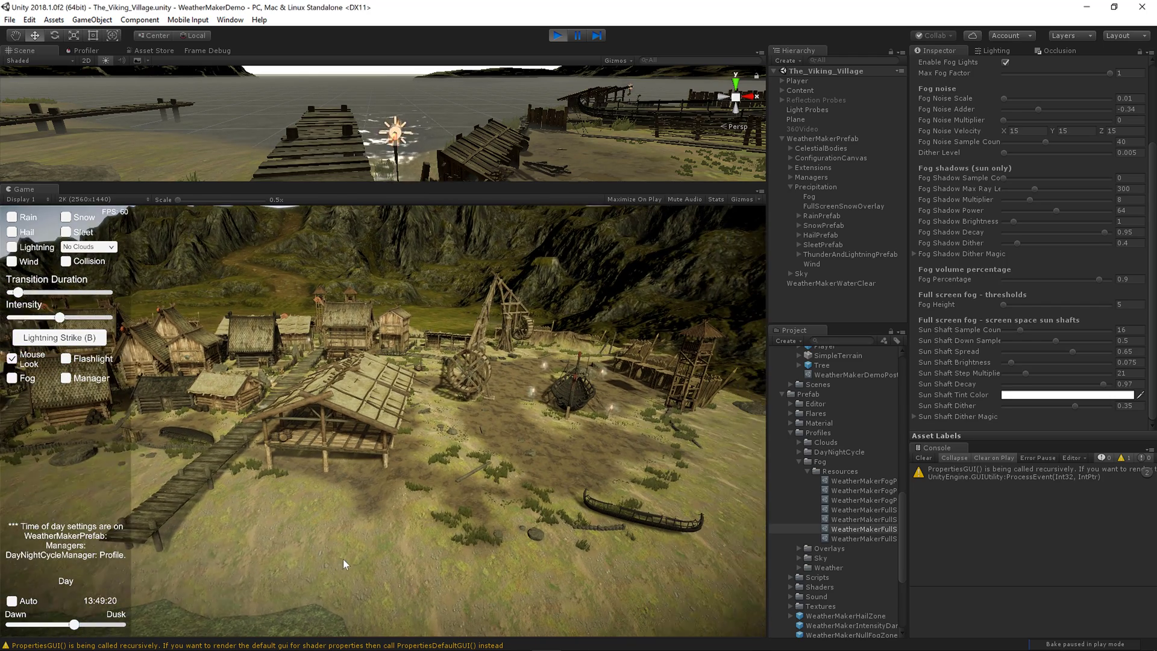
{"action": "scroll", "coordinate": [1044, 120], "scroll_direction": "up", "scroll_amount": 3}
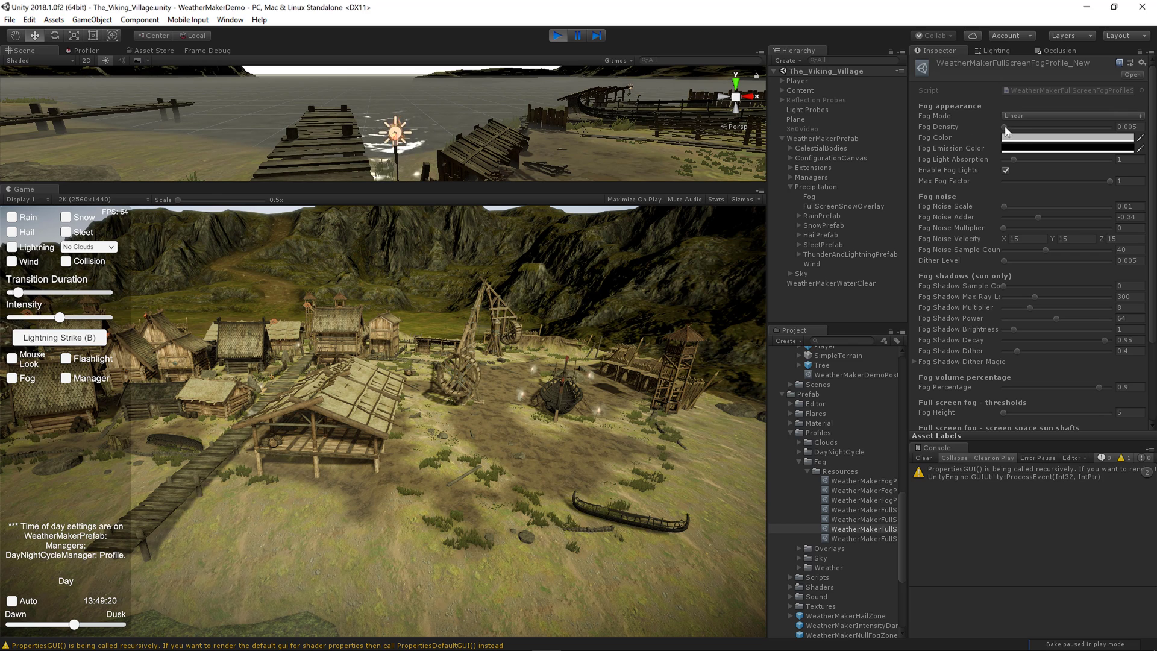
{"action": "left_click", "coordinate": [1024, 115]}
{"action": "left_click", "coordinate": [1038, 169]}
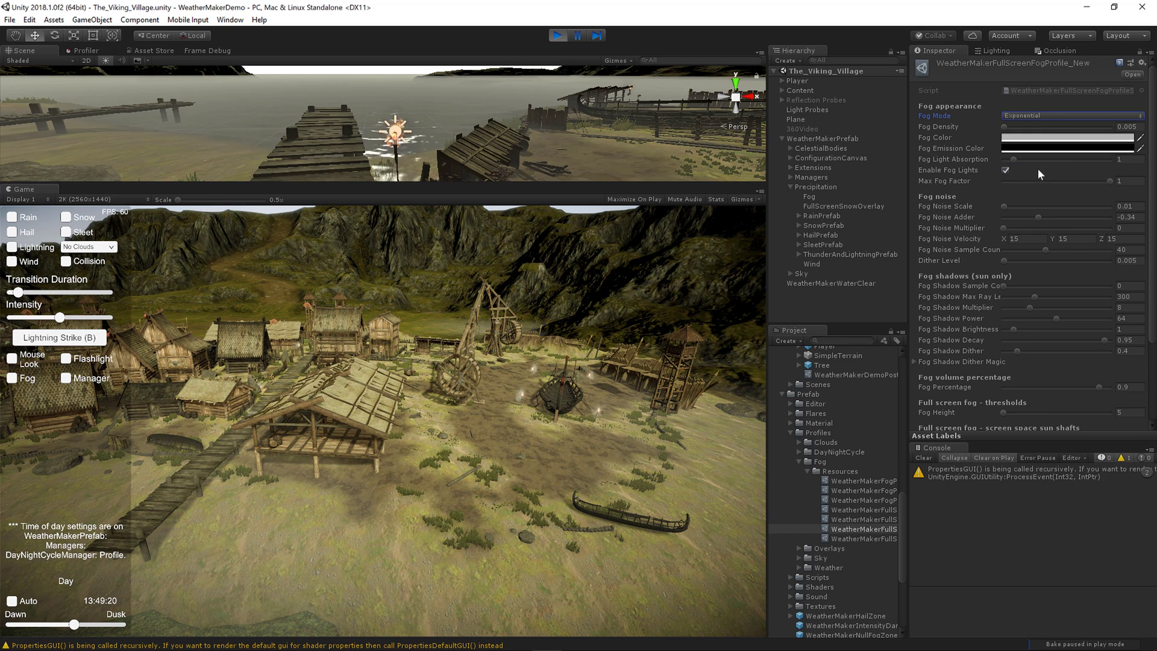
- Raise the Fog Density to 0.061 and look along the shoreline and village with mouse look
{"action": "mouse_move", "coordinate": [1005, 128]}
{"action": "left_mouse_down"}
{"action": "mouse_move", "coordinate": [1035, 136]}
{"action": "mouse_move", "coordinate": [1013, 133]}
{"action": "left_mouse_up"}
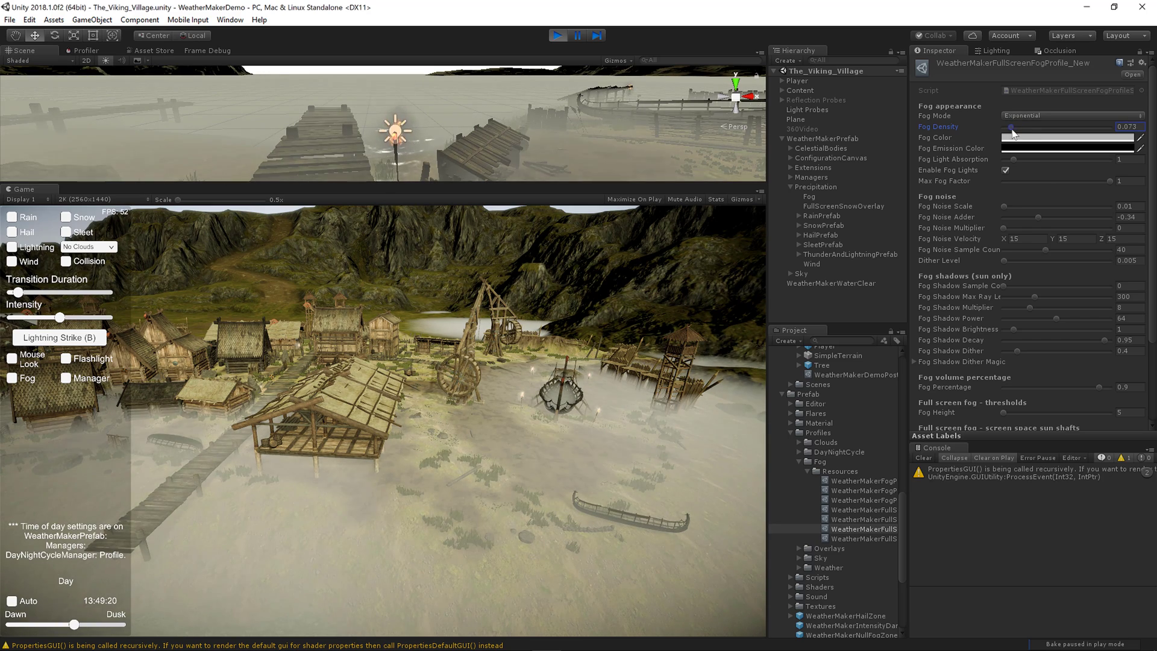
{"action": "left_click", "coordinate": [658, 458]}
{"action": "key", "text": "m"}
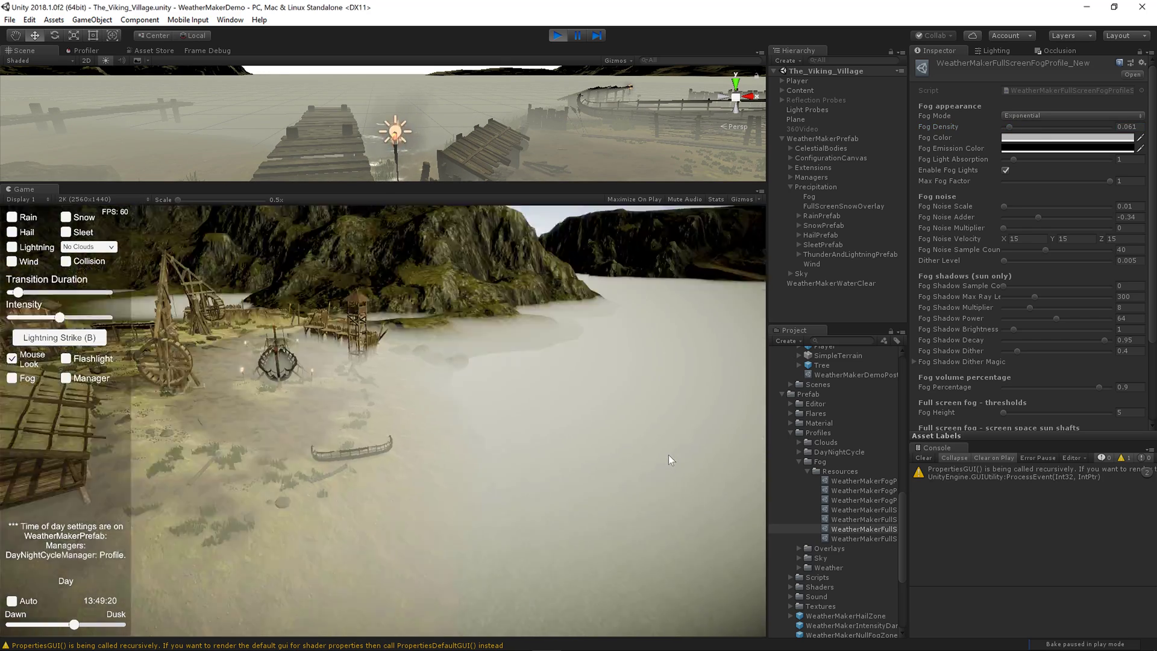
{"action": "key", "text": "m"}
- Set the Fog Height to 10 and look across the village rooftops
{"action": "scroll", "coordinate": [1055, 295], "scroll_direction": "down", "scroll_amount": 3}
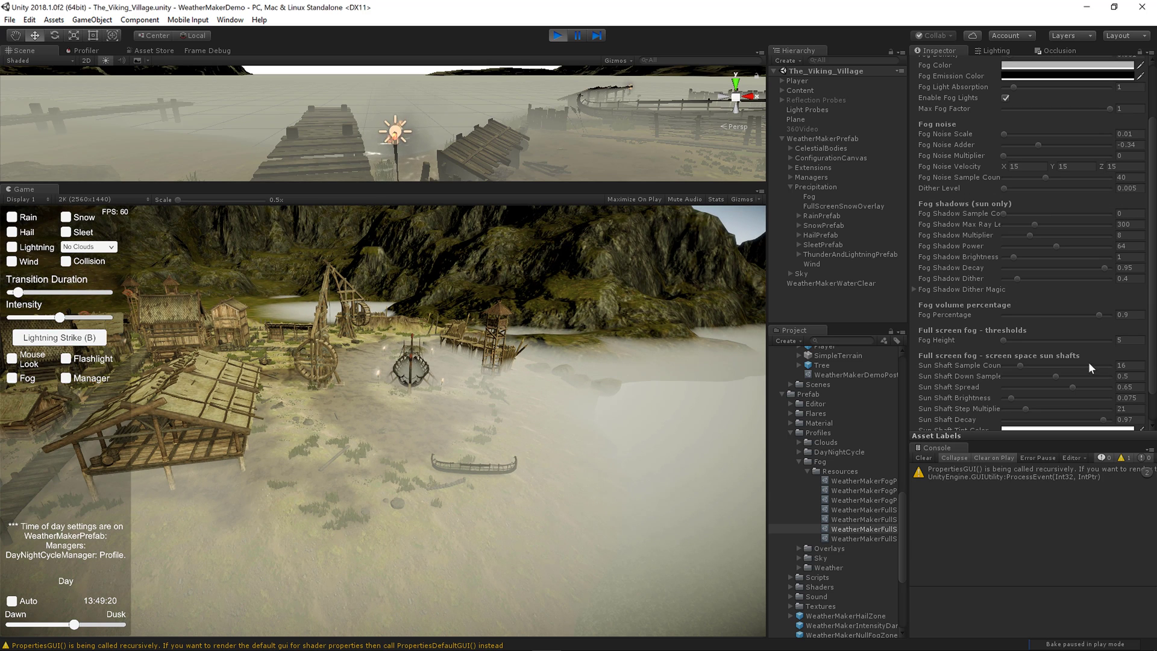
{"action": "left_click", "coordinate": [1130, 338]}
{"action": "type", "text": "10"}
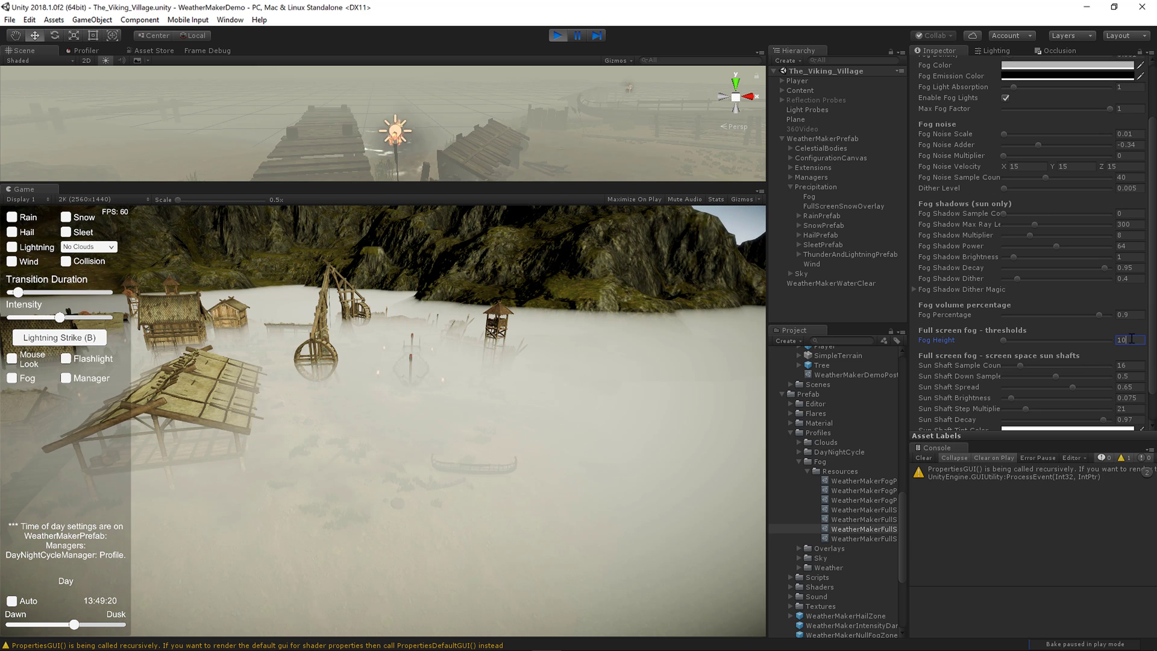
{"action": "left_click", "coordinate": [550, 472]}
{"action": "key", "text": "m"}
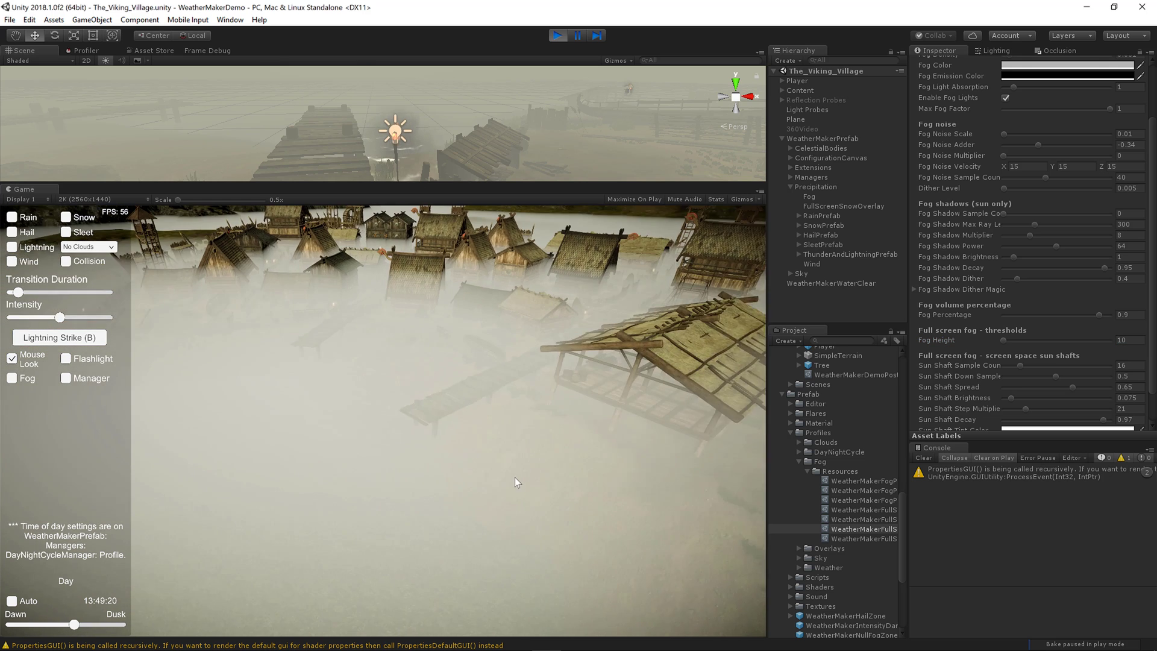
- Set the Fog Noise Multiplier to about 3.72 and the Fog Noise Scale to 0.005
{"action": "scroll", "coordinate": [1006, 269], "scroll_direction": "up", "scroll_amount": 3}
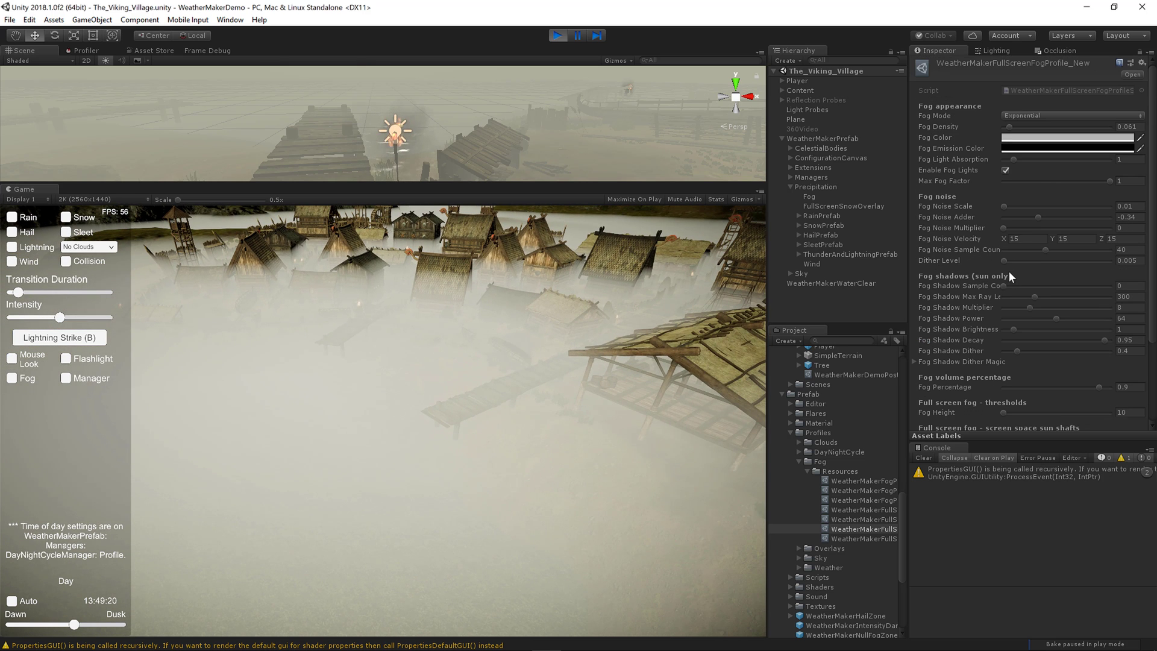
{"action": "left_click", "coordinate": [1035, 228]}
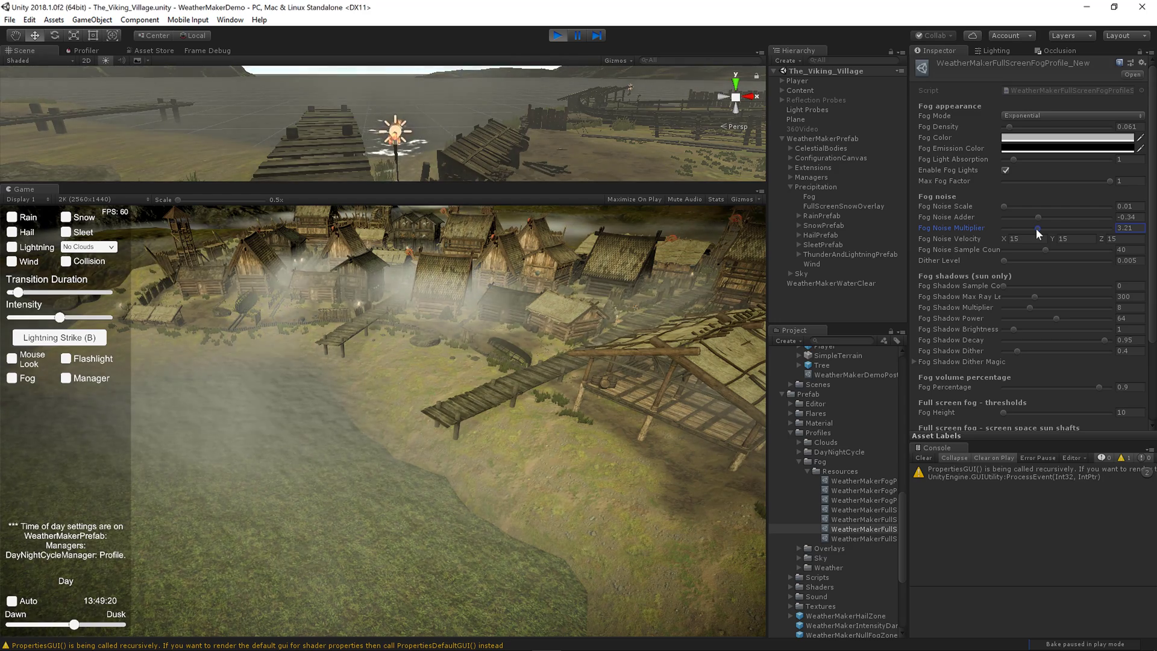
{"action": "left_click_drag", "start_coordinate": [1037, 229], "coordinate": [1043, 229]}
{"action": "left_click", "coordinate": [442, 478]}
{"action": "key", "text": "m"}
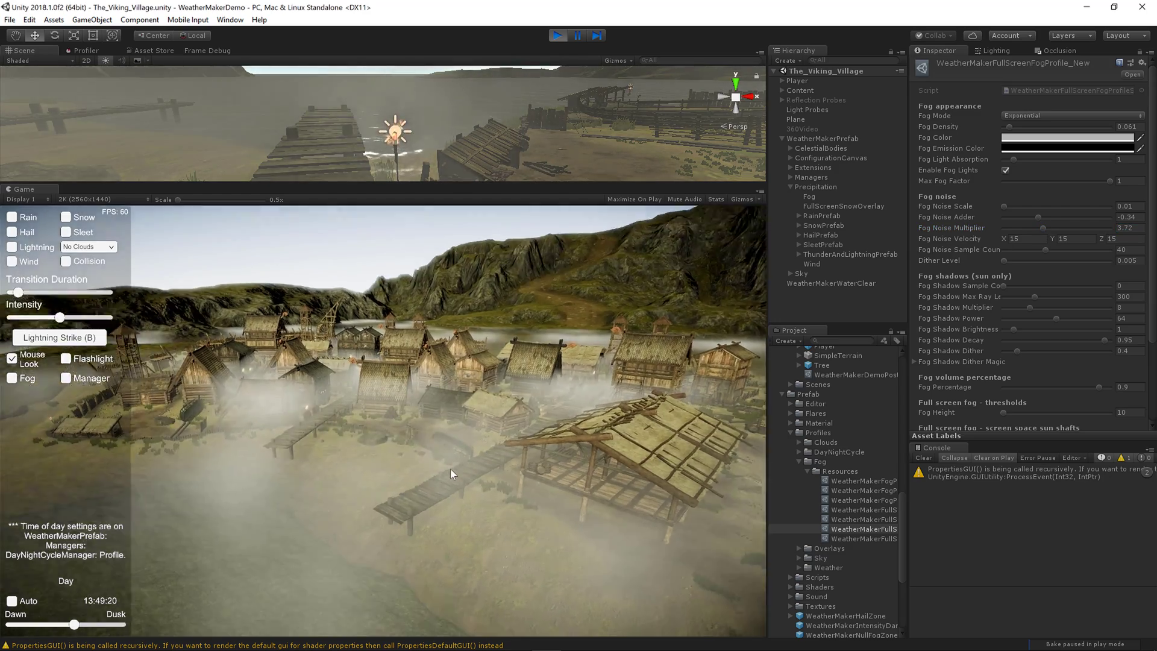
{"action": "key", "text": "m"}
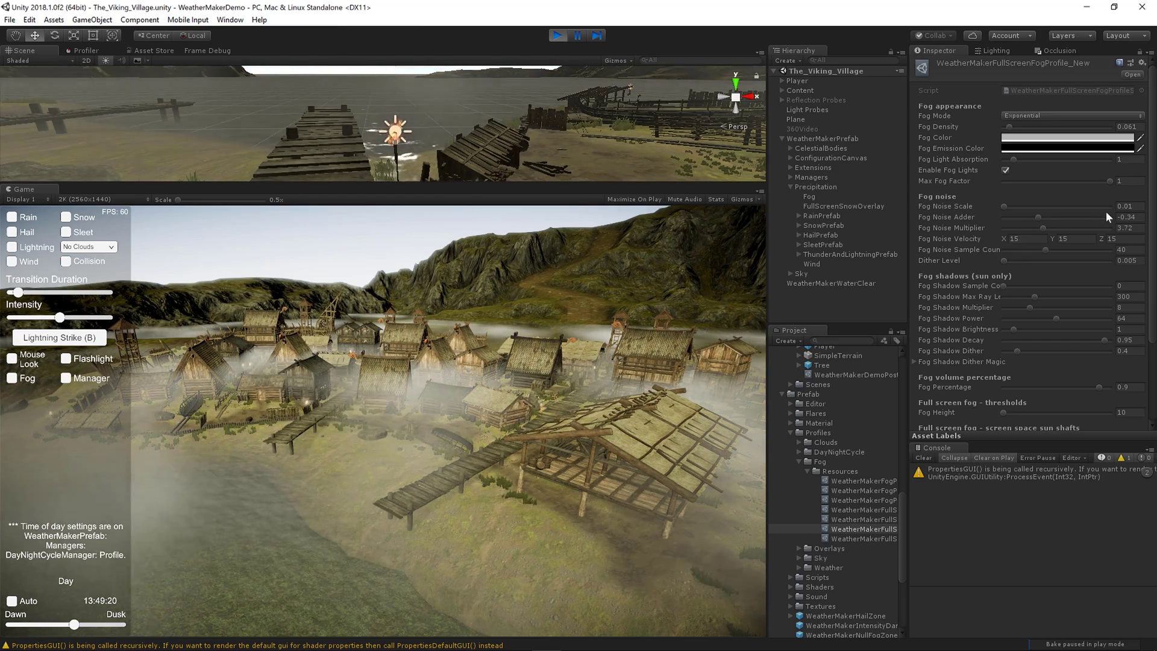
{"action": "left_click", "coordinate": [1125, 206]}
{"action": "type", "text": "0.005"}
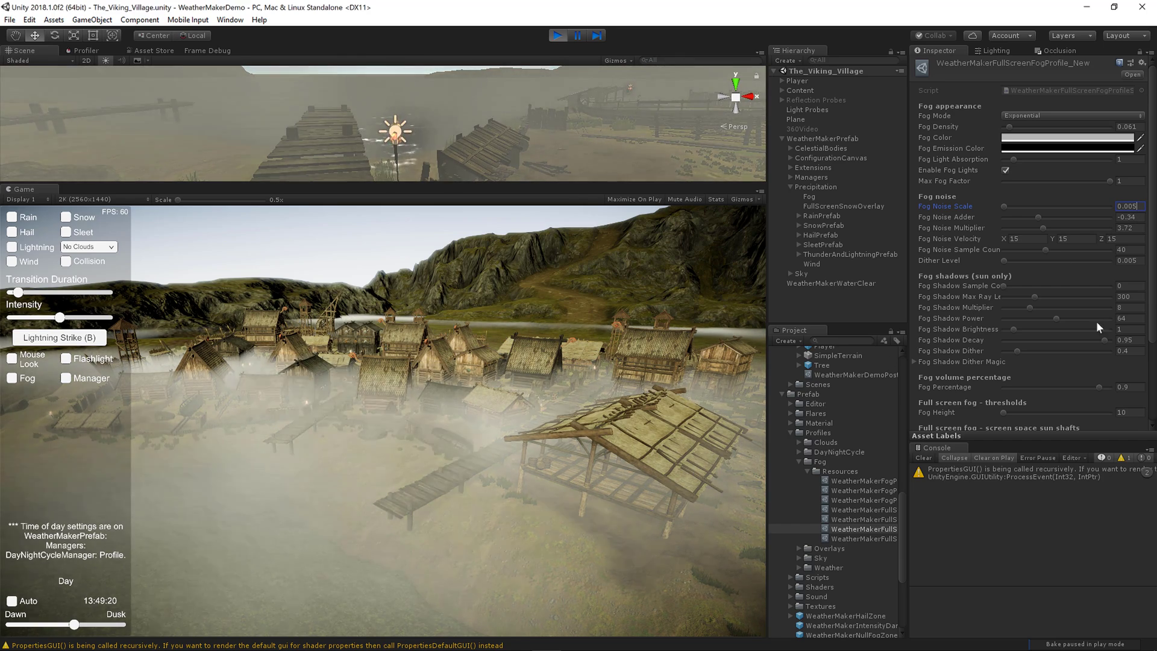
- Try a Fog Noise Velocity of X 2, Y 3, Z 4
{"action": "left_click", "coordinate": [1019, 239]}
{"action": "type", "text": "2"}
{"action": "key", "text": "Tab"}
{"action": "type", "text": "3"}
{"action": "key", "text": "Tab"}
{"action": "type", "text": "4"}
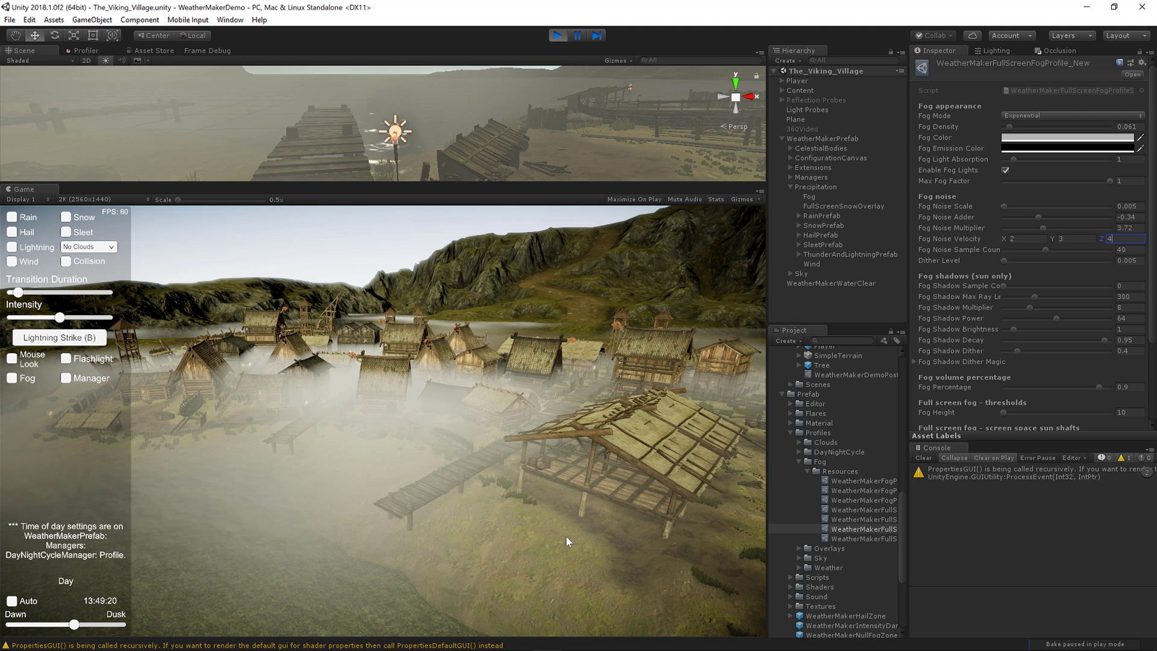
- Set the Fog Noise Velocity to X 1, Y 2, Z 1 and move through the fog down to the shoreline
{"action": "left_click", "coordinate": [1024, 238]}
{"action": "type", "text": "1"}
{"action": "key", "text": "Tab"}
{"action": "type", "text": "2"}
{"action": "key", "text": "Tab"}
{"action": "type", "text": "1"}
{"action": "left_click", "coordinate": [522, 525]}
{"action": "key", "text": "m"}
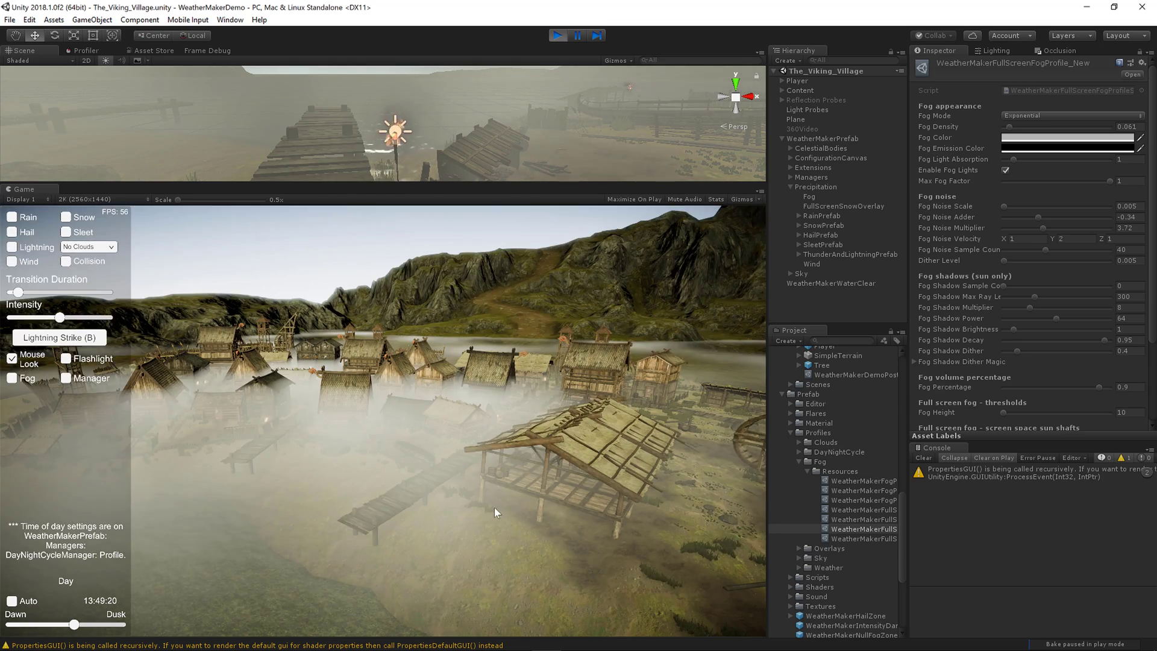
{"action": "key", "text": "w"}
{"action": "key", "text": "w"}
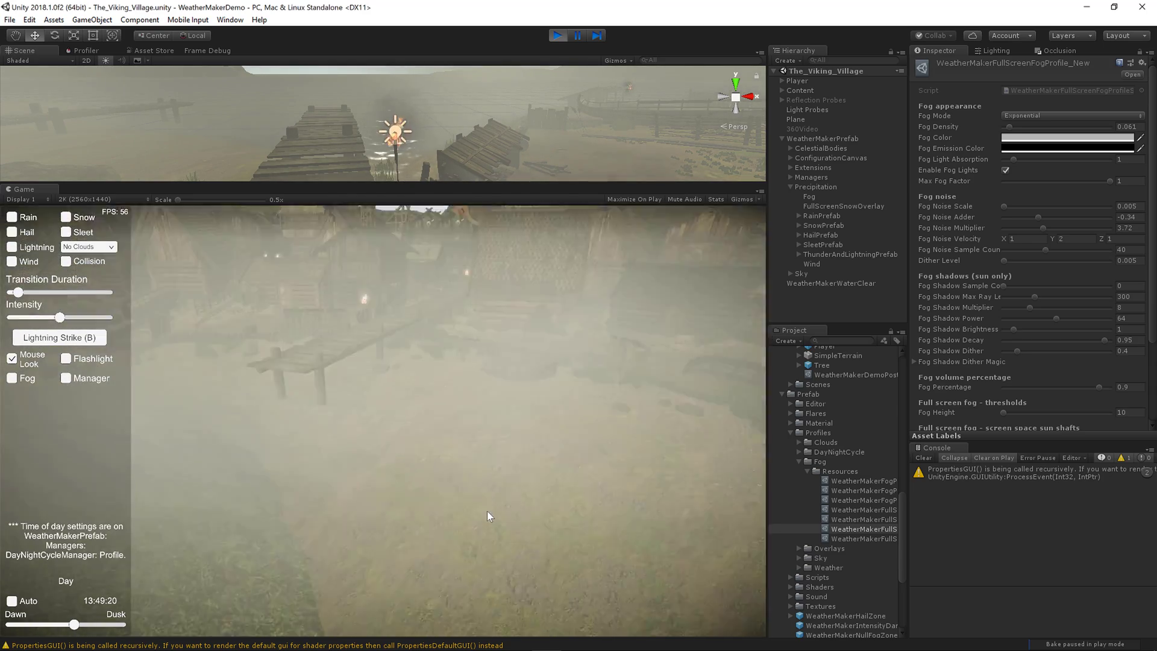
{"action": "key", "text": "s"}
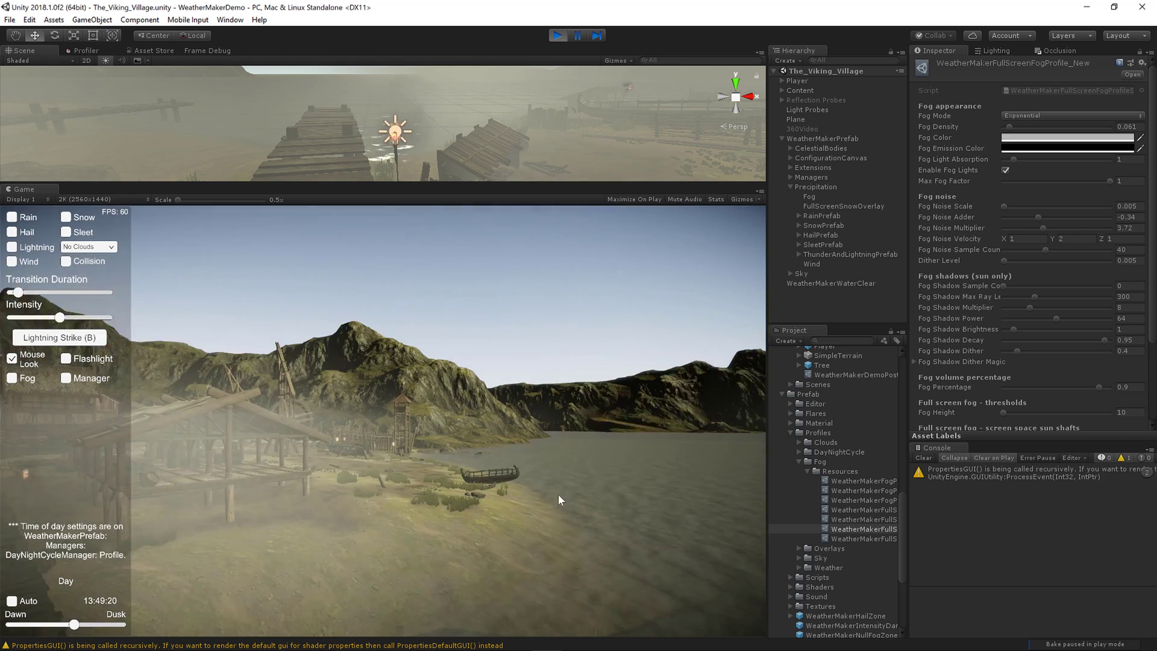
{"action": "key", "text": "m"}
- Set the Fog Height to 0 and switch the Fog Mode to Linear
{"action": "scroll", "coordinate": [1040, 360], "scroll_direction": "down", "scroll_amount": 3}
{"action": "scroll", "coordinate": [1040, 362], "scroll_direction": "down", "scroll_amount": 3}
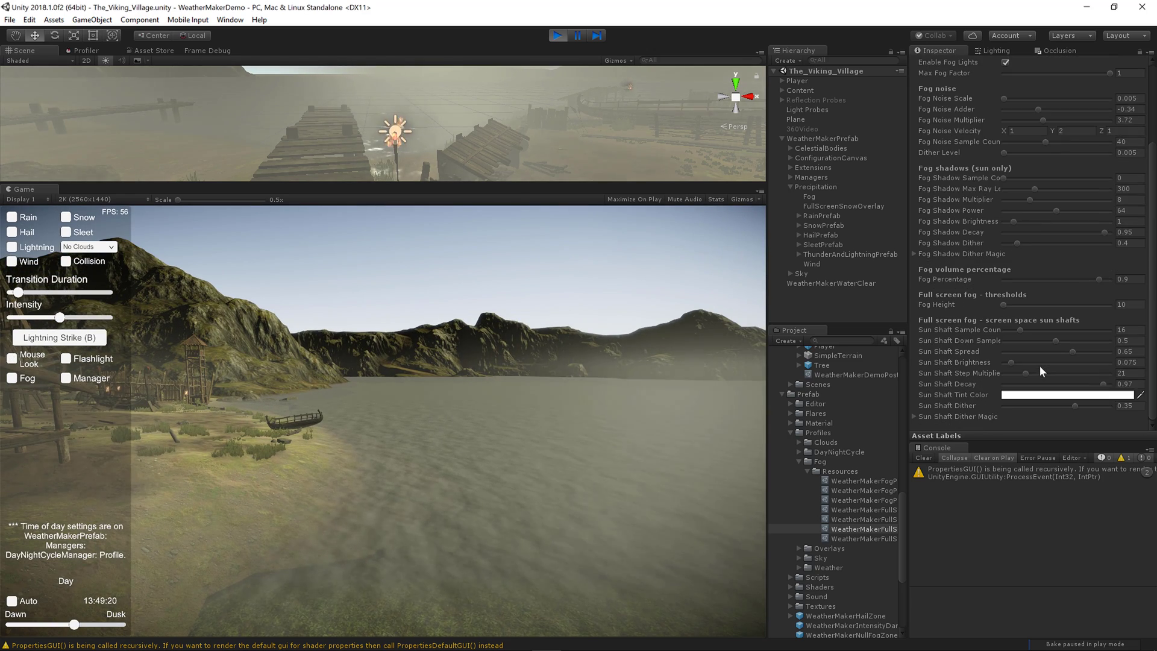
{"action": "left_click", "coordinate": [1002, 304]}
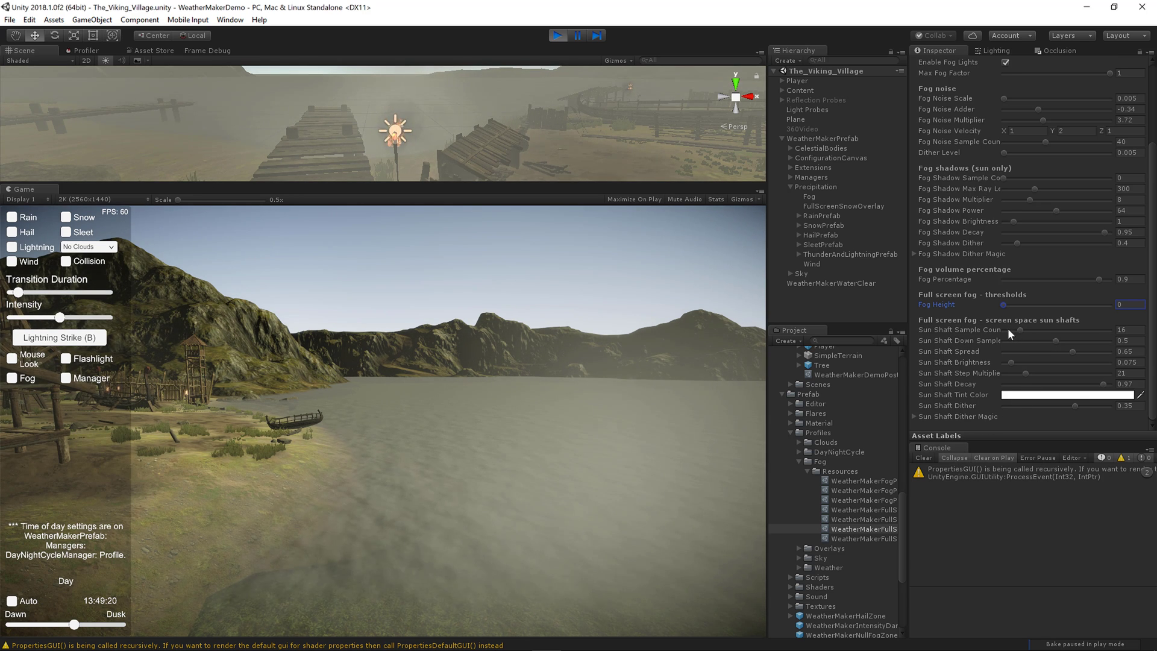
{"action": "scroll", "coordinate": [1025, 344], "scroll_direction": "up", "scroll_amount": 5}
{"action": "left_click", "coordinate": [1072, 115]}
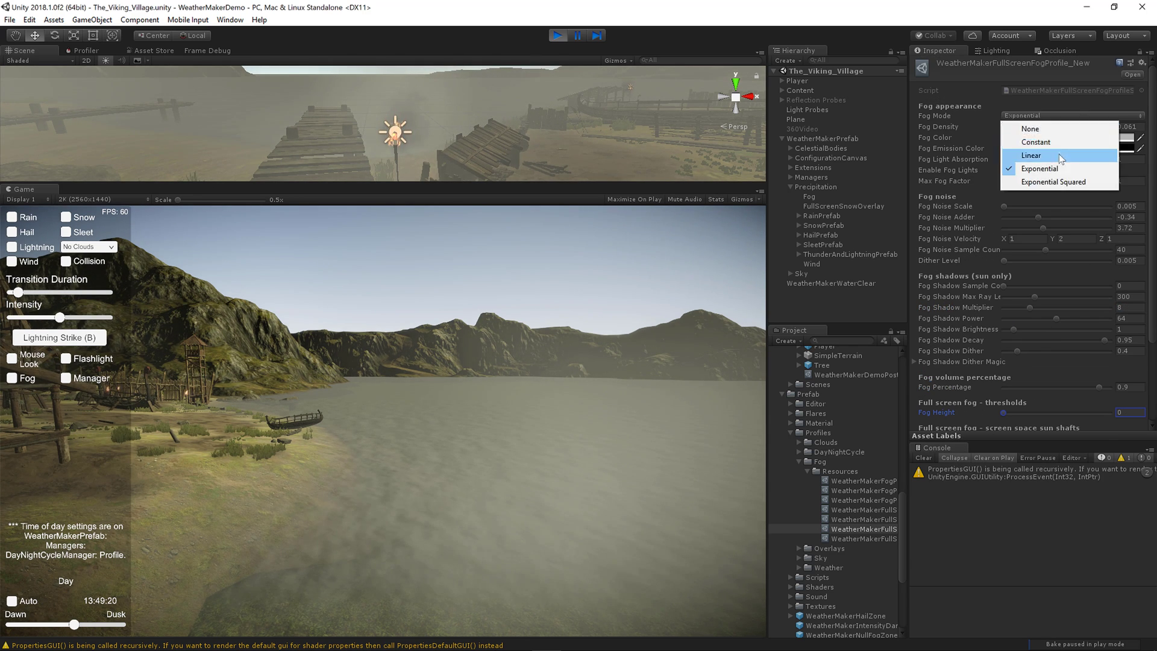
{"action": "left_click", "coordinate": [1084, 152]}
- Move into the village along the wooden walkway and examine the sun shafts around the tall log house
{"action": "scroll", "coordinate": [1052, 355], "scroll_direction": "down", "scroll_amount": 5}
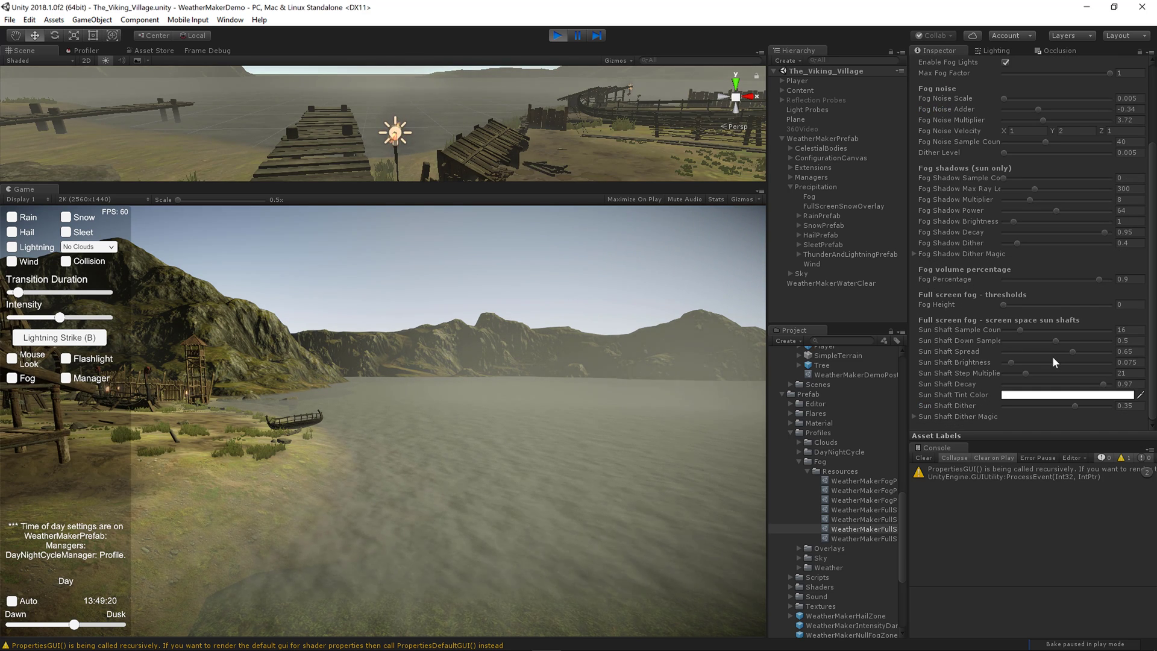
{"action": "left_click", "coordinate": [552, 452]}
{"action": "key", "text": "m"}
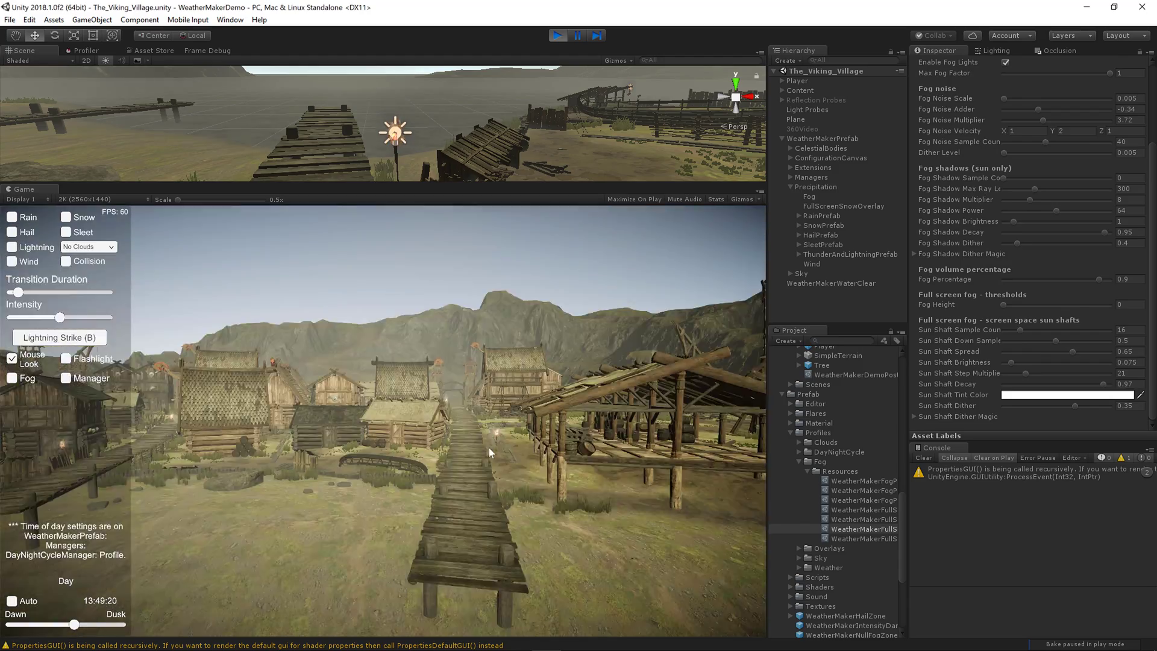
{"action": "key", "text": "w"}
{"action": "key", "text": "w"}
{"action": "key", "text": "w"}
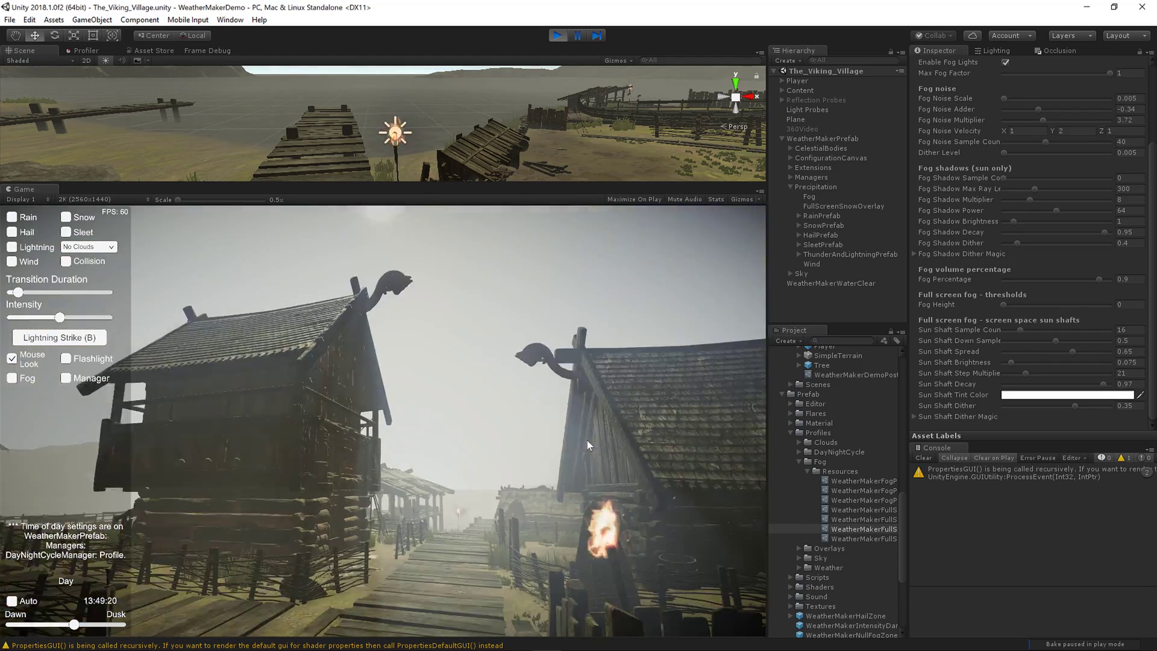
{"action": "key", "text": "s"}
{"action": "key", "text": "w"}
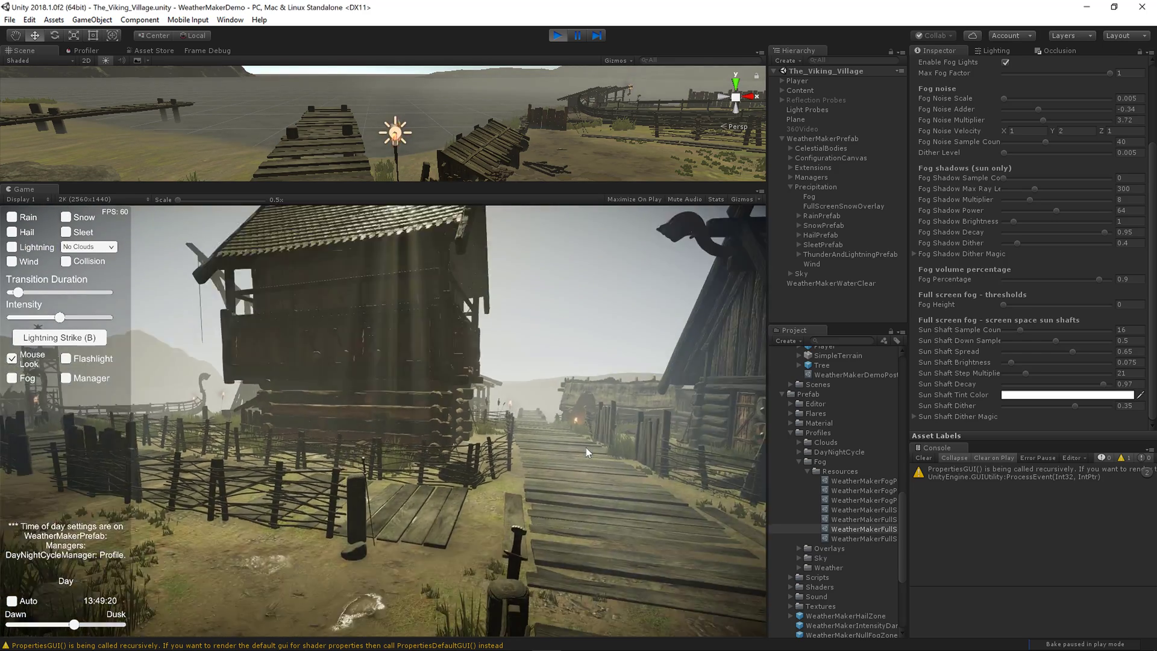
{"action": "key", "text": "w"}
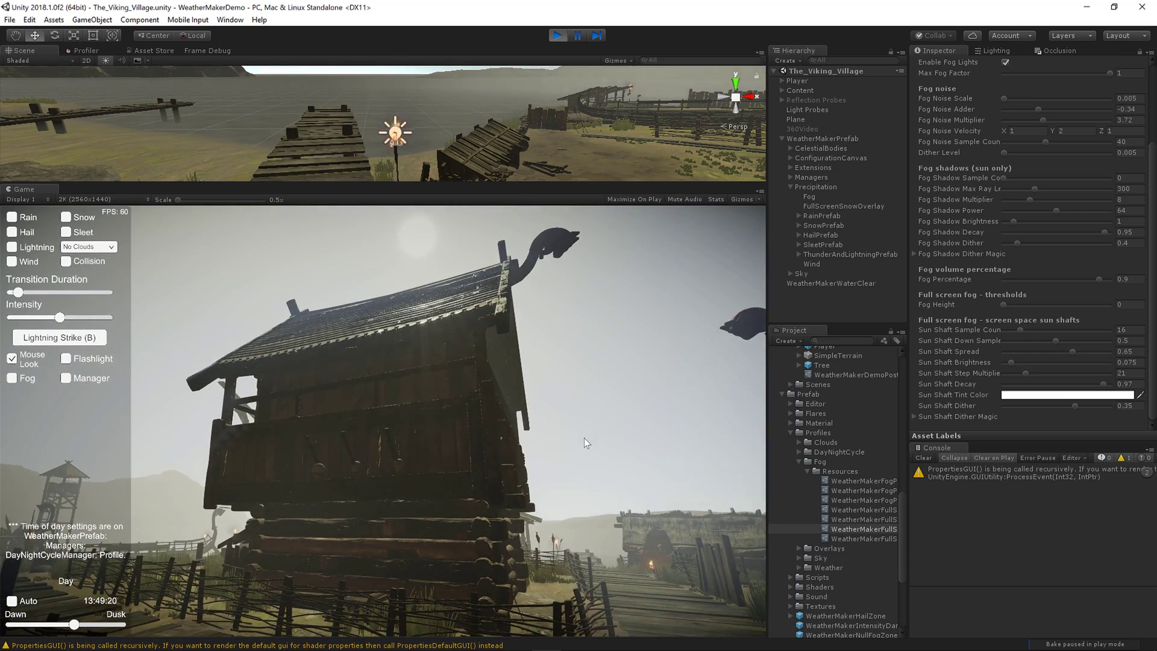
- Set the time of day to about 13:41 and frame the tall log house against the sun
{"action": "mouse_move", "coordinate": [74, 624]}
{"action": "left_mouse_down"}
{"action": "mouse_move", "coordinate": [65, 624]}
{"action": "mouse_move", "coordinate": [99, 634]}
{"action": "mouse_move", "coordinate": [76, 630]}
{"action": "left_mouse_up"}
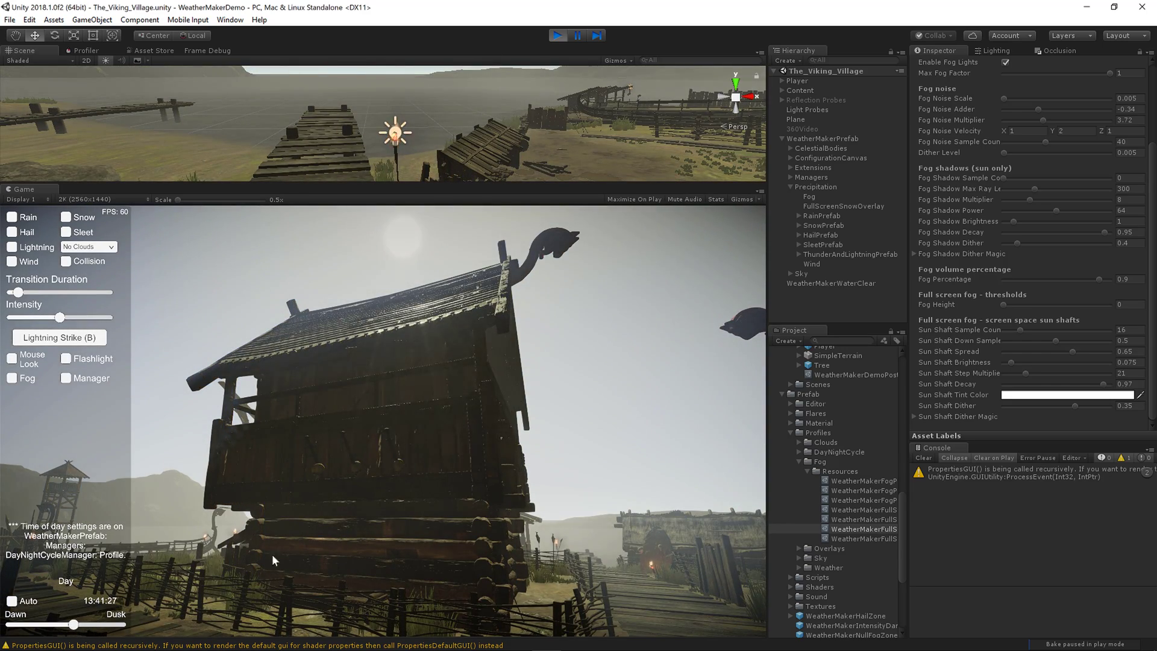
{"action": "key", "text": "m"}
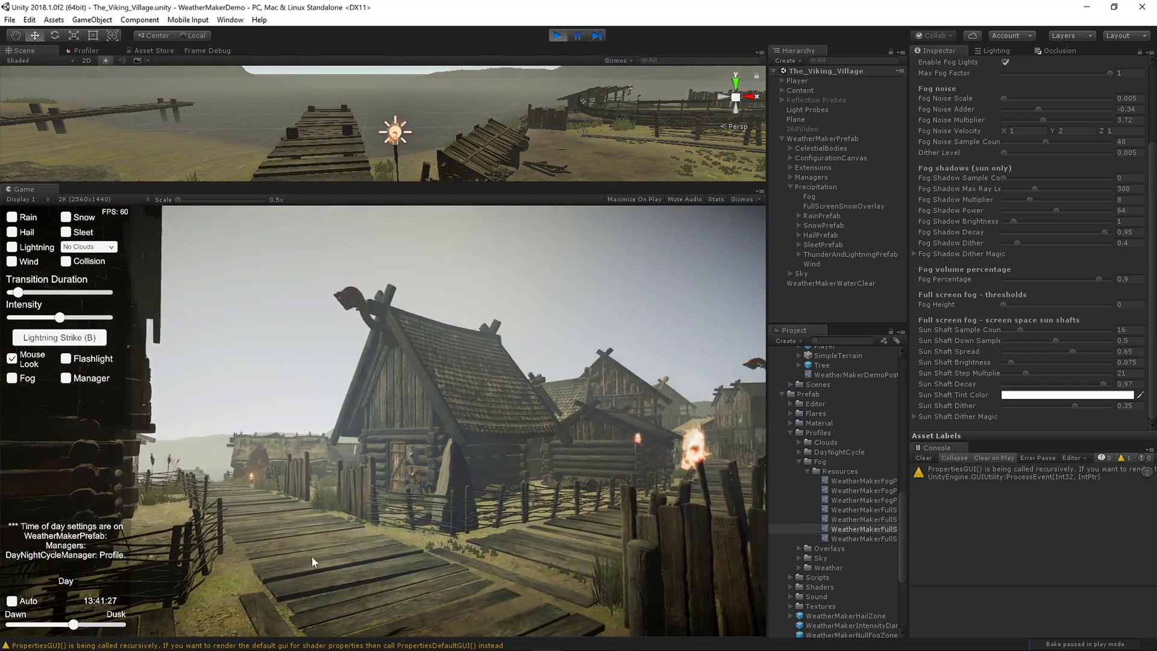
{"action": "key", "text": "w"}
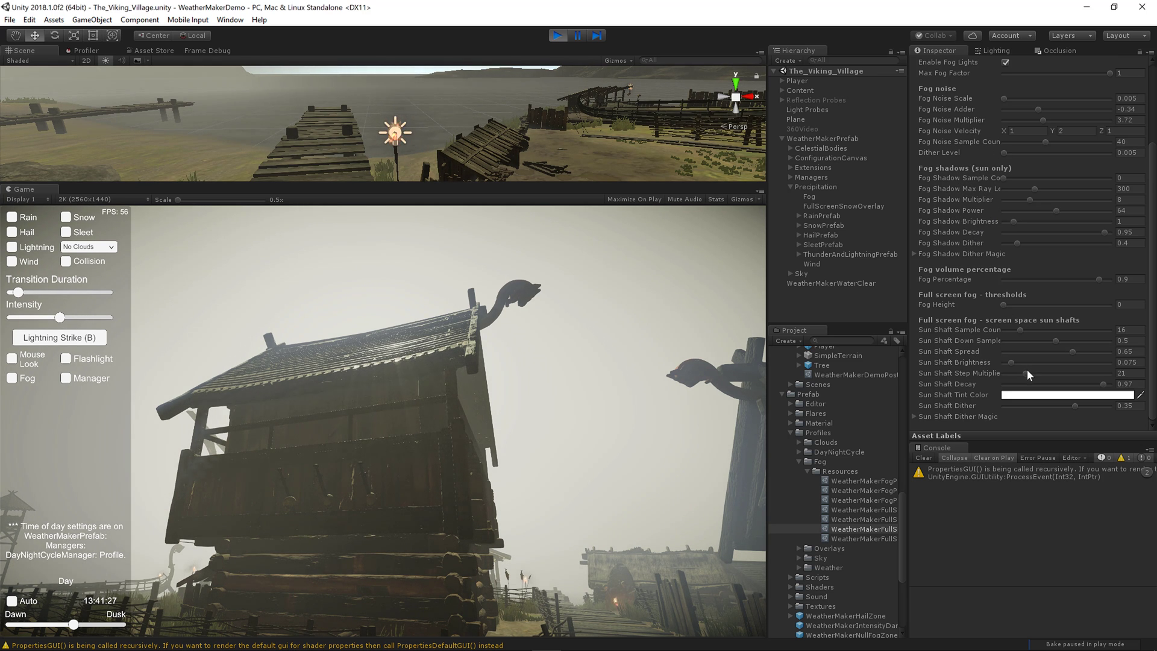
- Try Sun Shaft Sample Counts of 54 and 32, and set the count back to 16
{"action": "left_click_drag", "start_coordinate": [1018, 327], "coordinate": [1032, 327]}
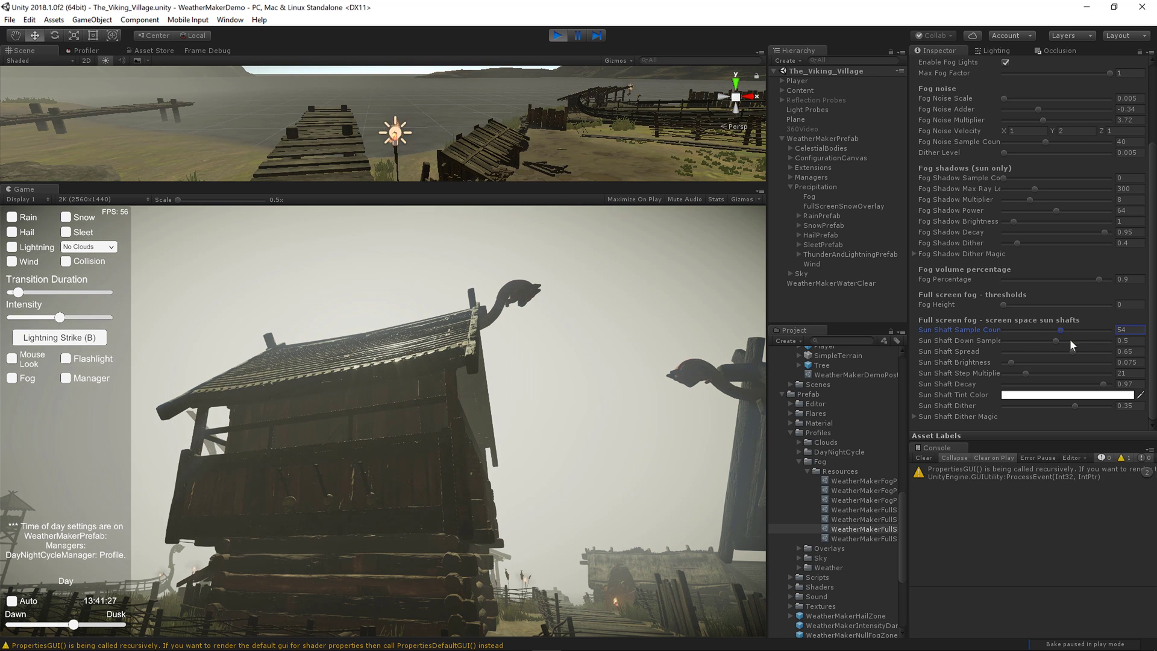
{"action": "type", "text": "32"}
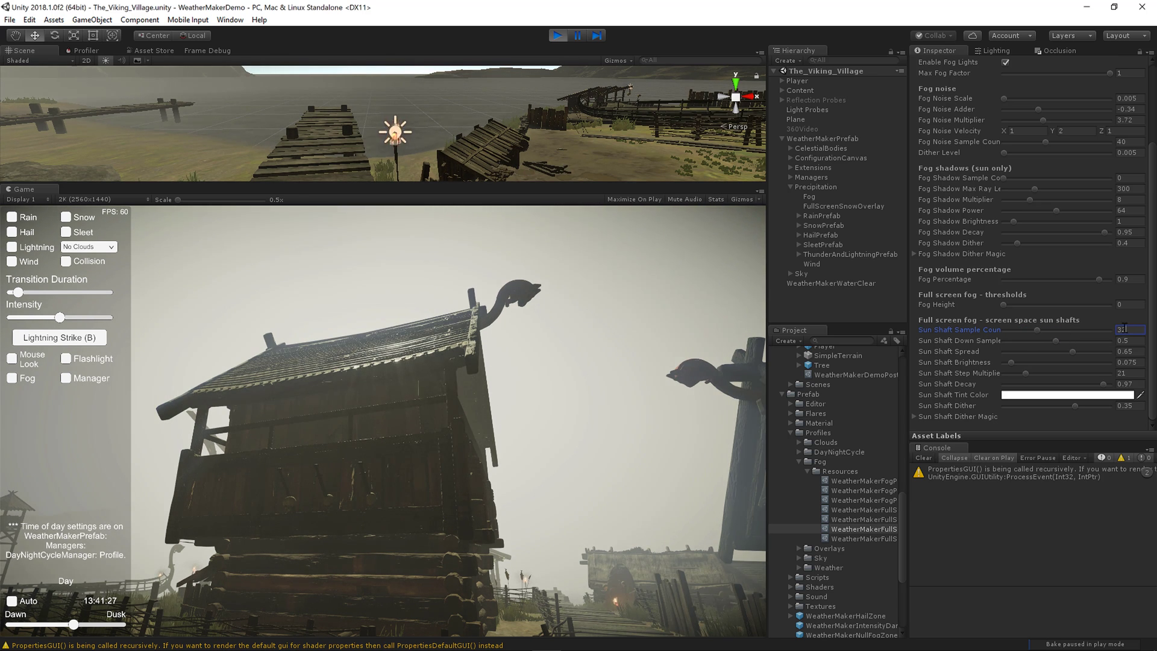
{"action": "key", "text": "BackSpace"}
{"action": "key", "text": "BackSpace"}
{"action": "type", "text": "16"}
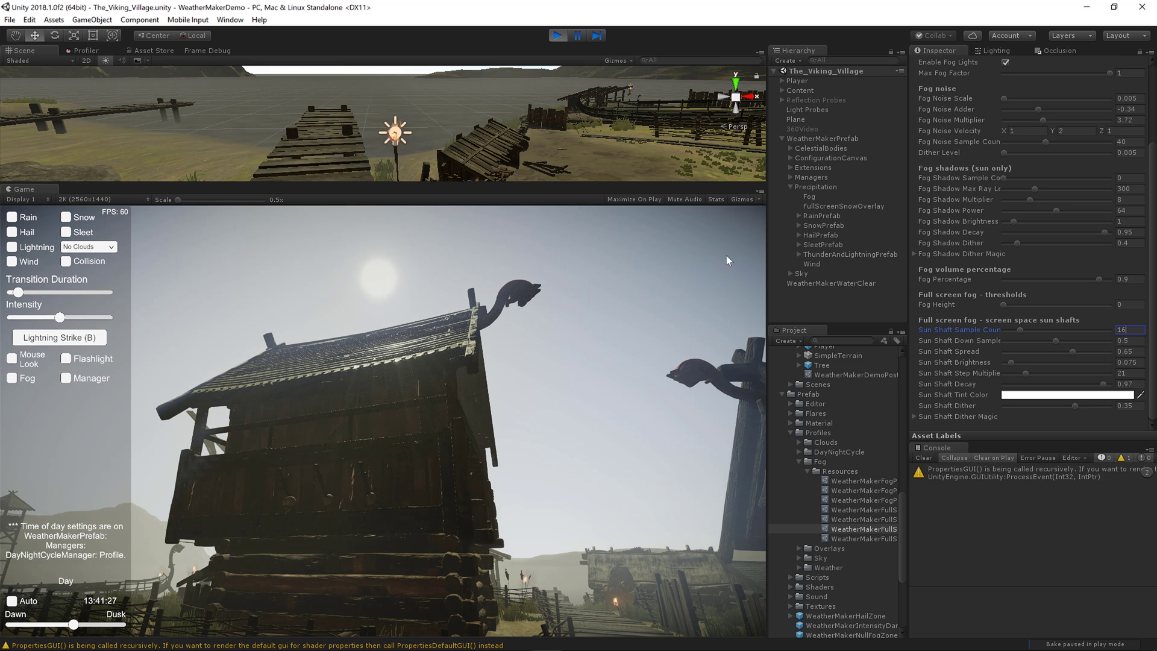
- Reopen the fog profile from the Fog object under Precipitation and lower its Fog Density to 0
{"action": "left_click", "coordinate": [790, 188]}
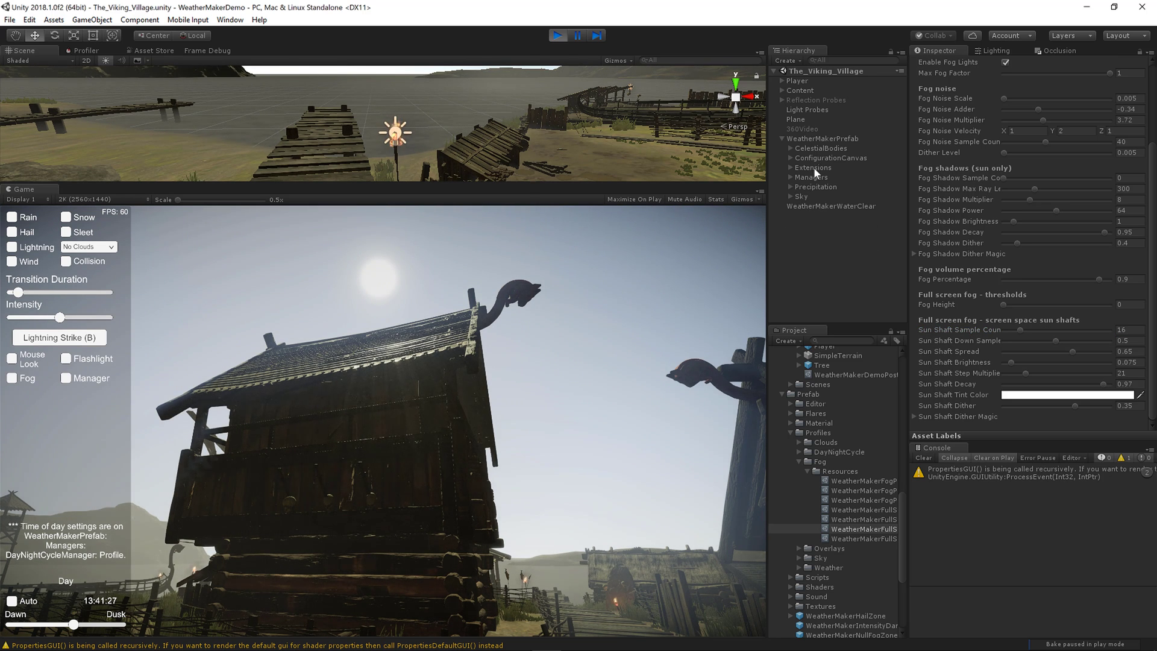
{"action": "left_click", "coordinate": [790, 187]}
{"action": "left_click", "coordinate": [809, 197]}
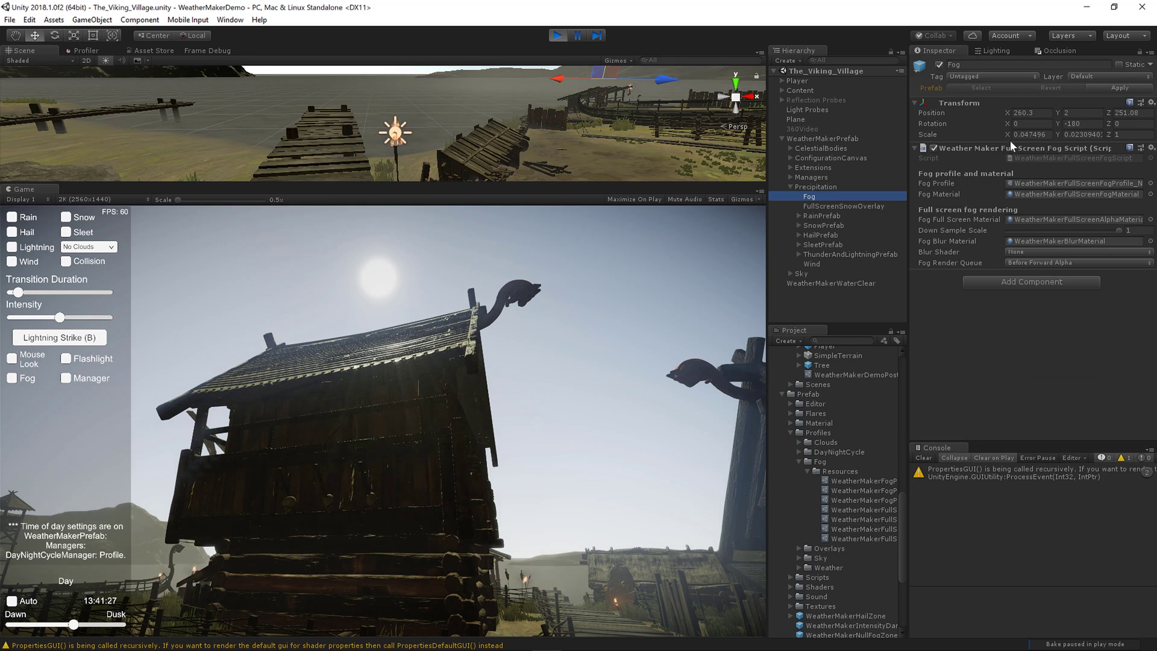
{"action": "double_click", "coordinate": [1034, 183]}
{"action": "left_click_drag", "start_coordinate": [1010, 128], "coordinate": [984, 128]}
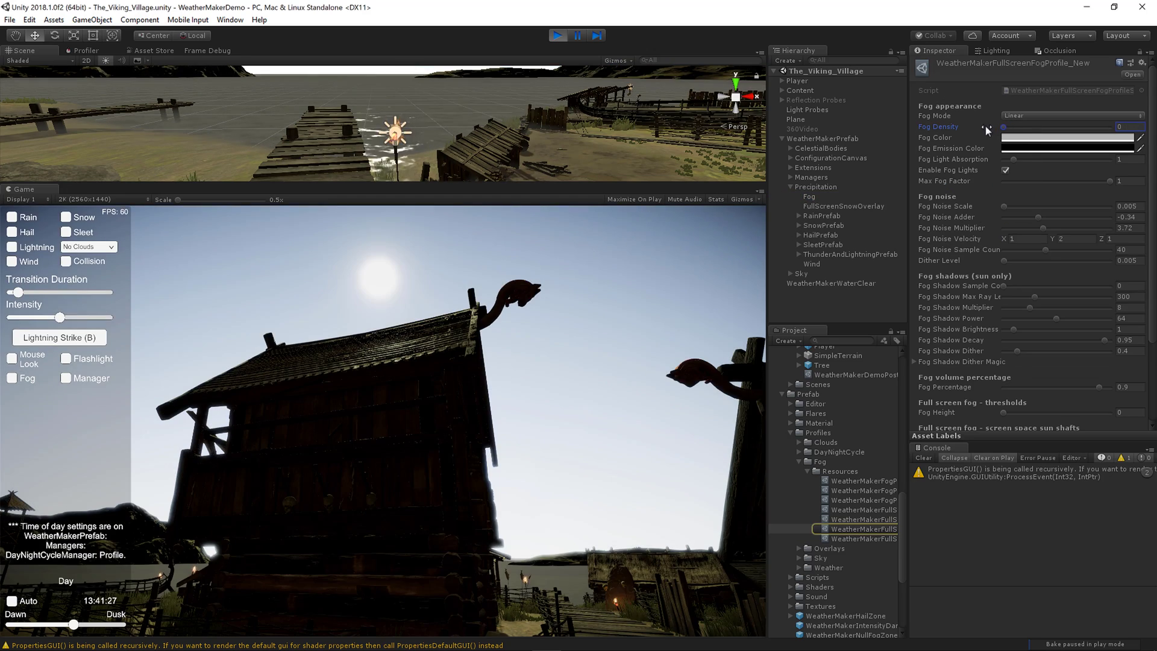
- Back the camera out above the village and add the Weather Maker volumetric fog sphere and fog cube prefabs to the scene
{"action": "left_click", "coordinate": [514, 477]}
{"action": "key", "text": "m"}
{"action": "key", "text": "s"}
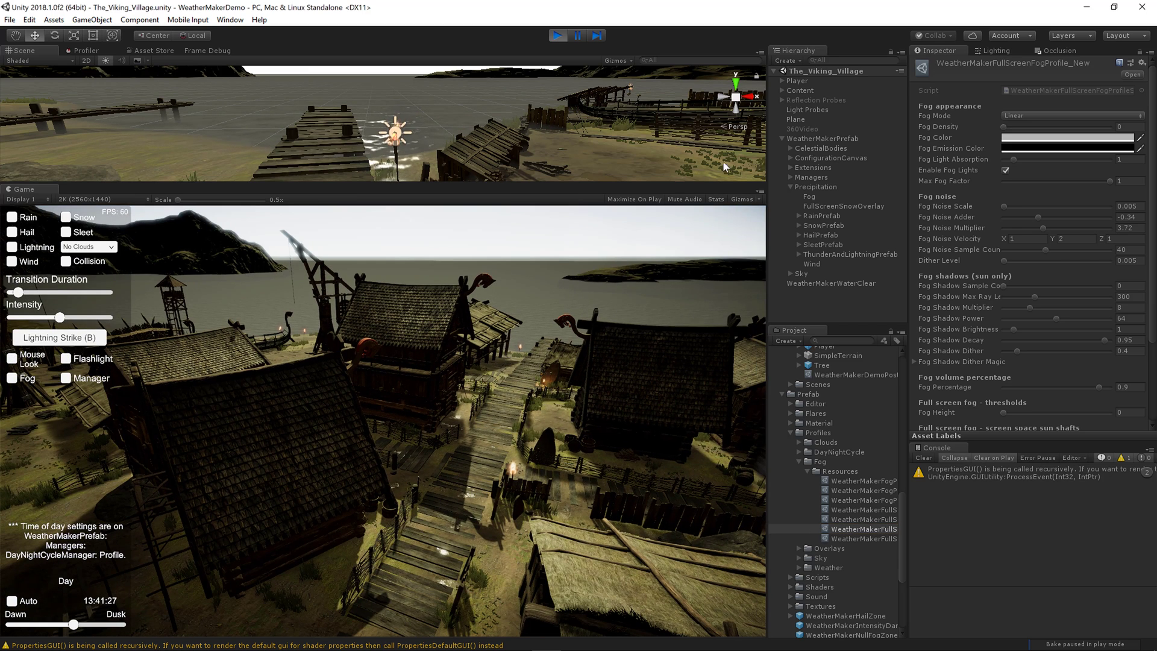
{"action": "left_click", "coordinate": [791, 186]}
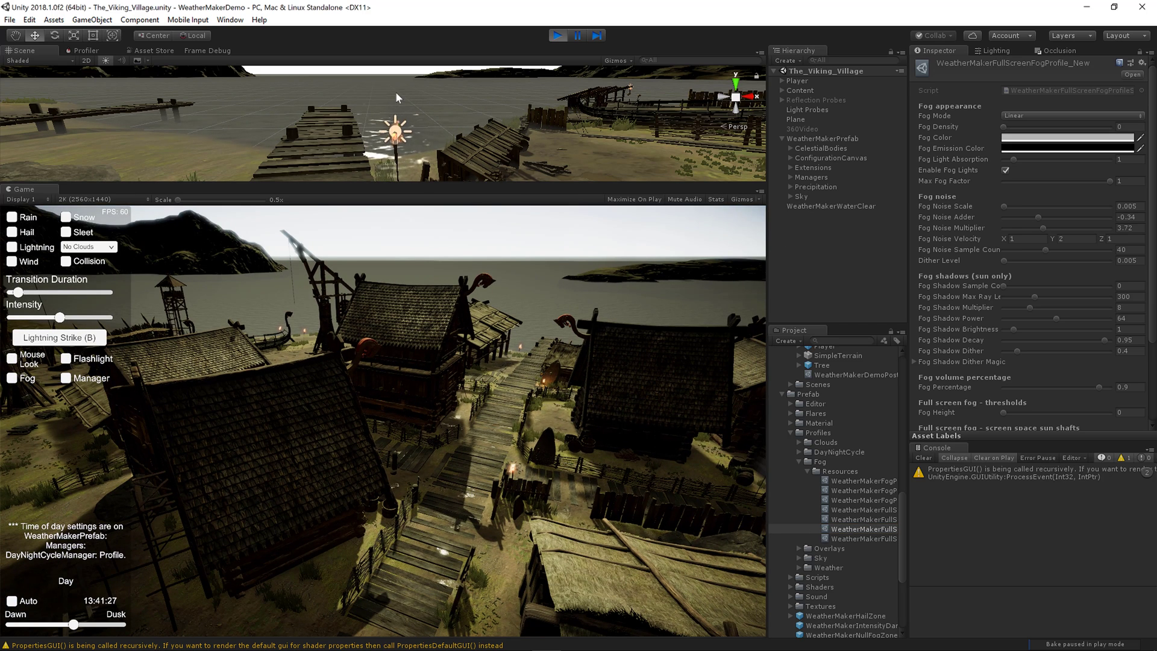
{"action": "left_click", "coordinate": [800, 461]}
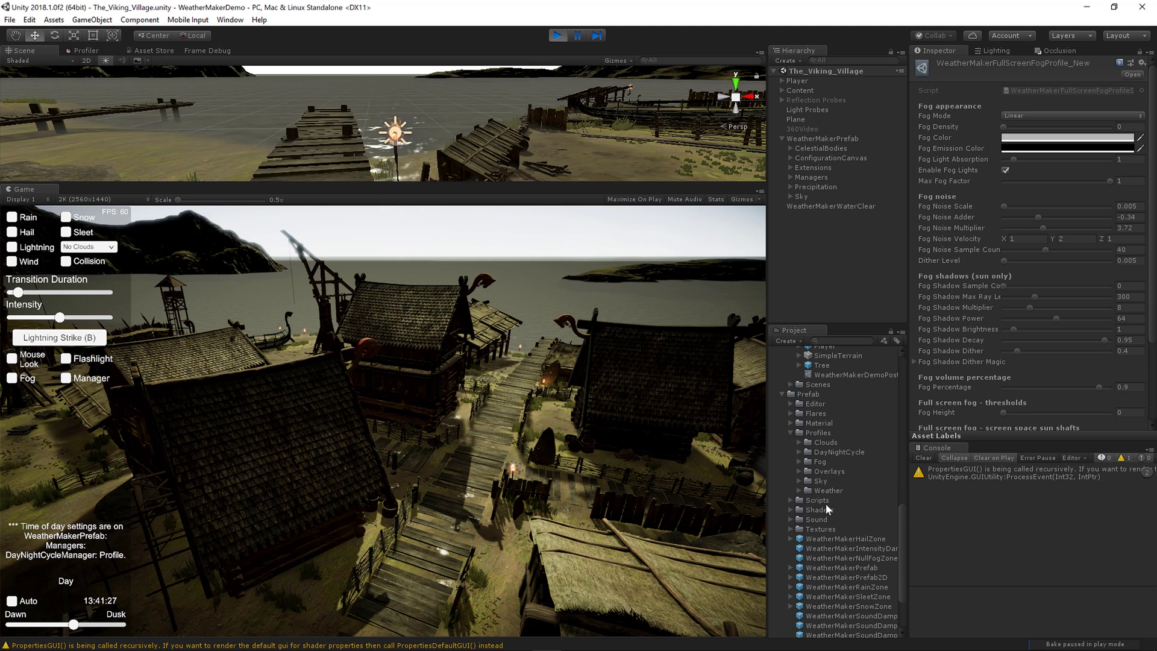
{"action": "scroll", "coordinate": [826, 504], "scroll_direction": "down", "scroll_amount": 3}
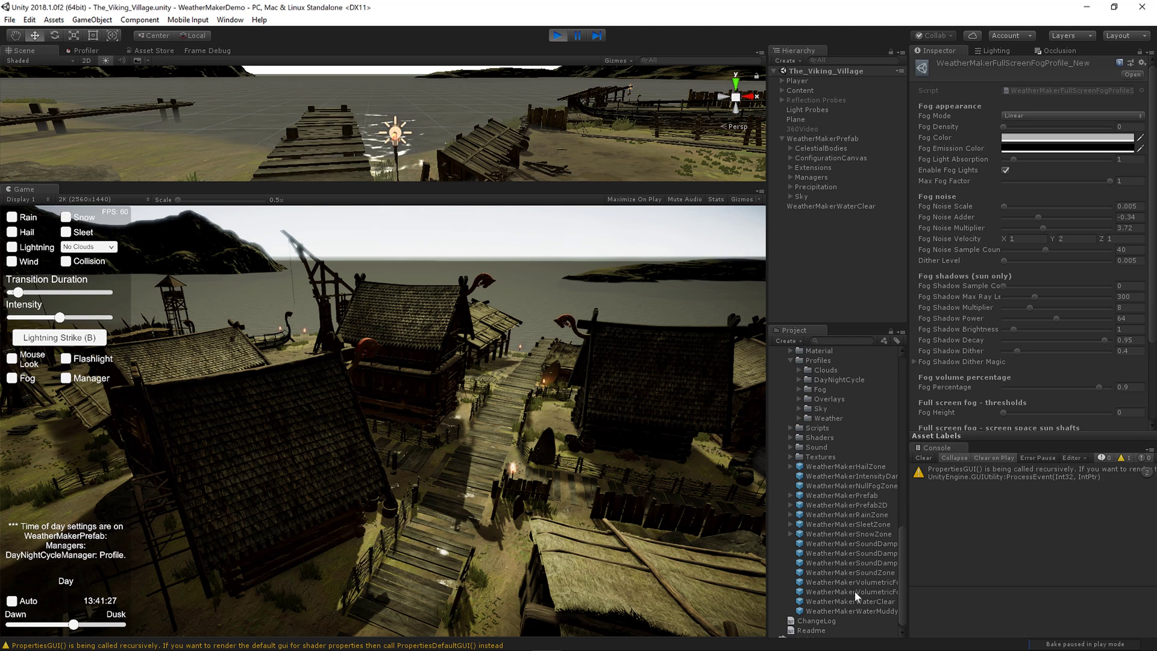
{"action": "left_click", "coordinate": [881, 590]}
{"action": "left_click", "coordinate": [865, 582], "text": "shift"}
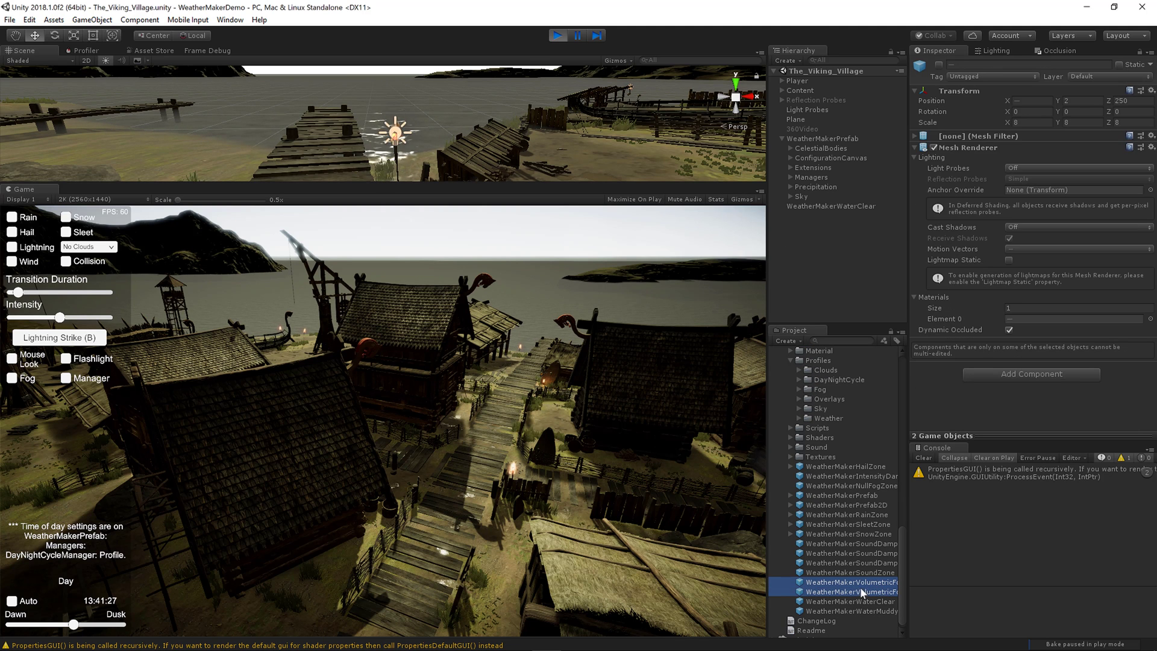
{"action": "left_click_drag", "start_coordinate": [863, 583], "coordinate": [843, 316]}
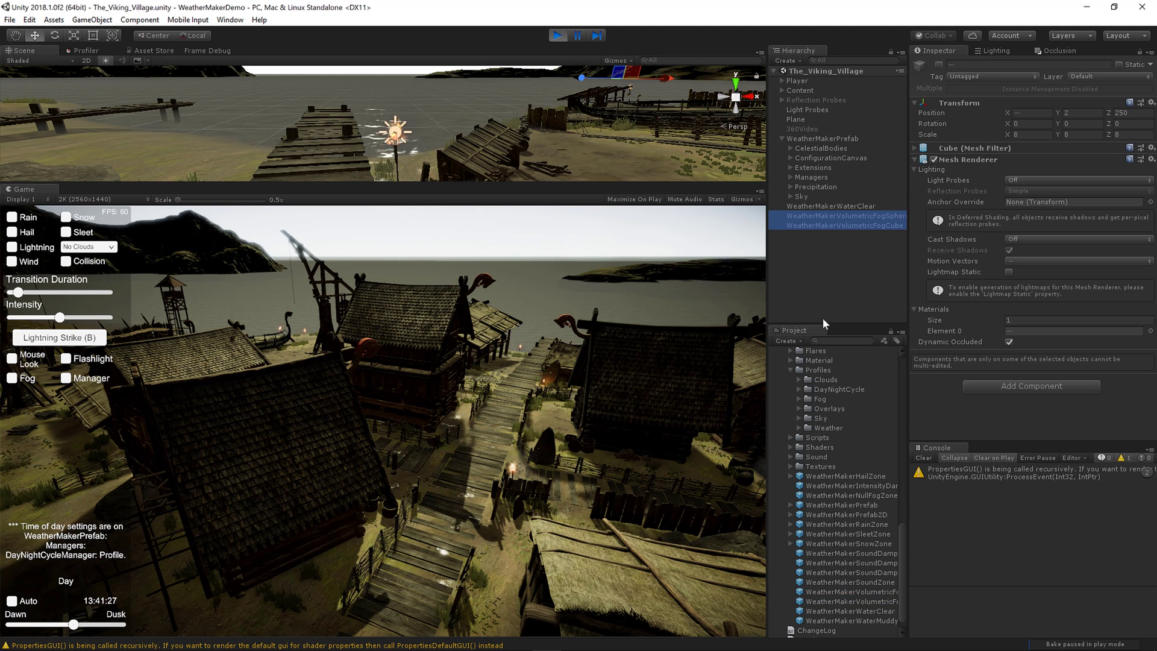
- Copy the Player's Transform and paste its values onto both the volumetric fog sphere and the fog cube
{"action": "left_click", "coordinate": [798, 81]}
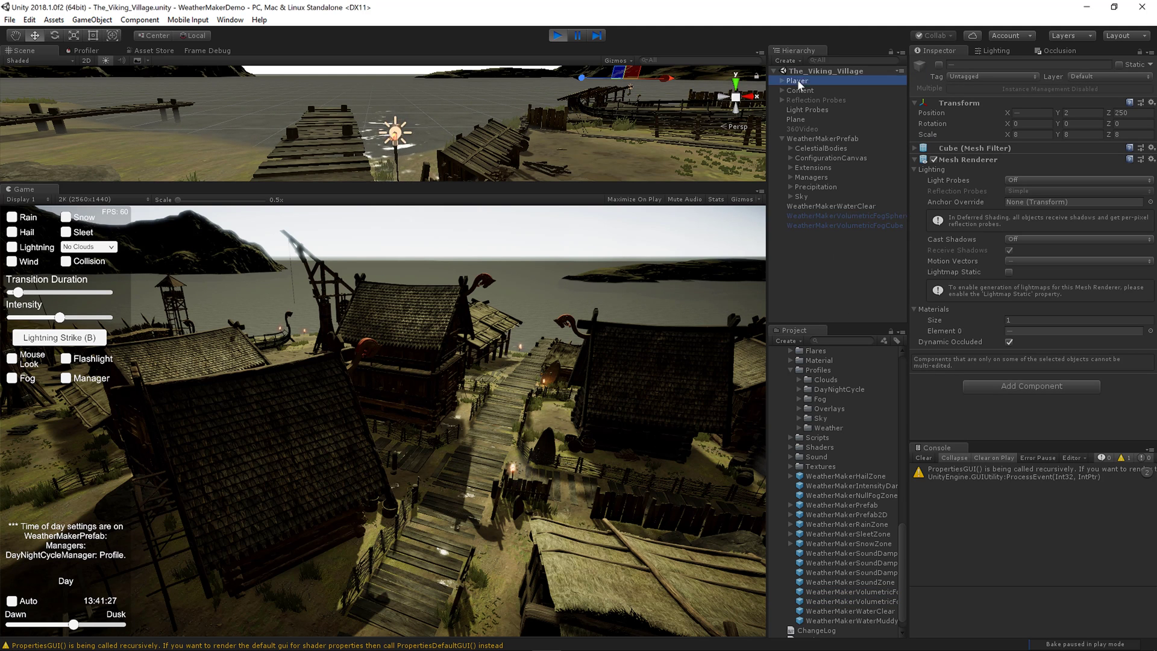
{"action": "left_click", "coordinate": [1152, 102]}
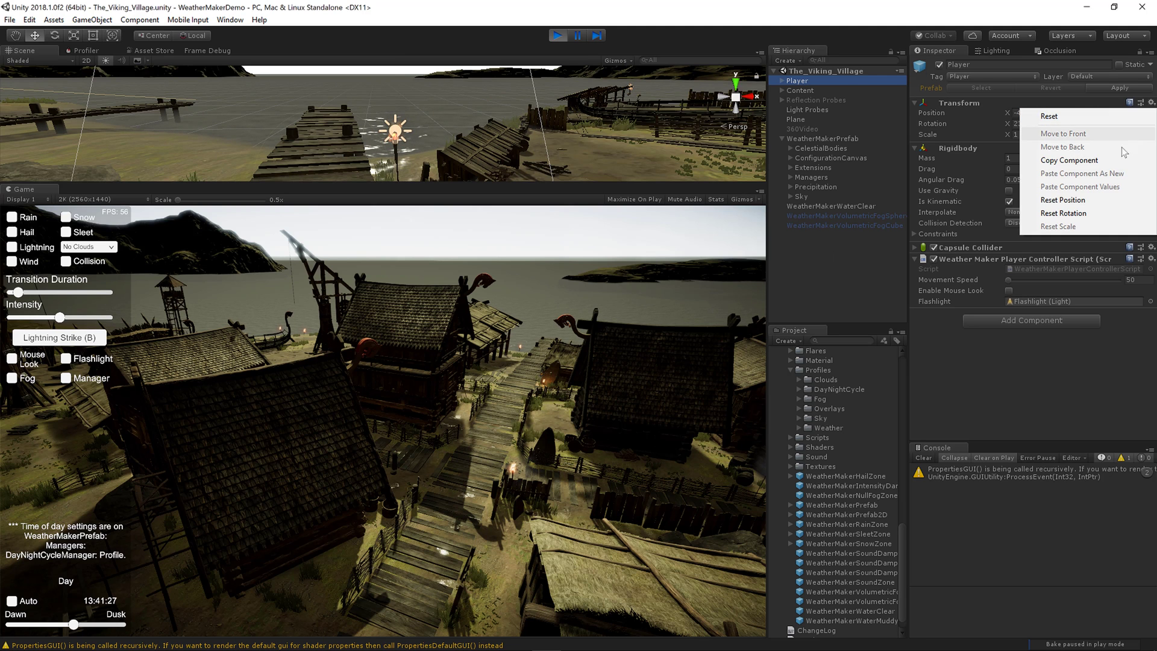
{"action": "left_click", "coordinate": [1116, 170]}
{"action": "left_click", "coordinate": [836, 215]}
{"action": "left_click", "coordinate": [835, 224], "text": "shift"}
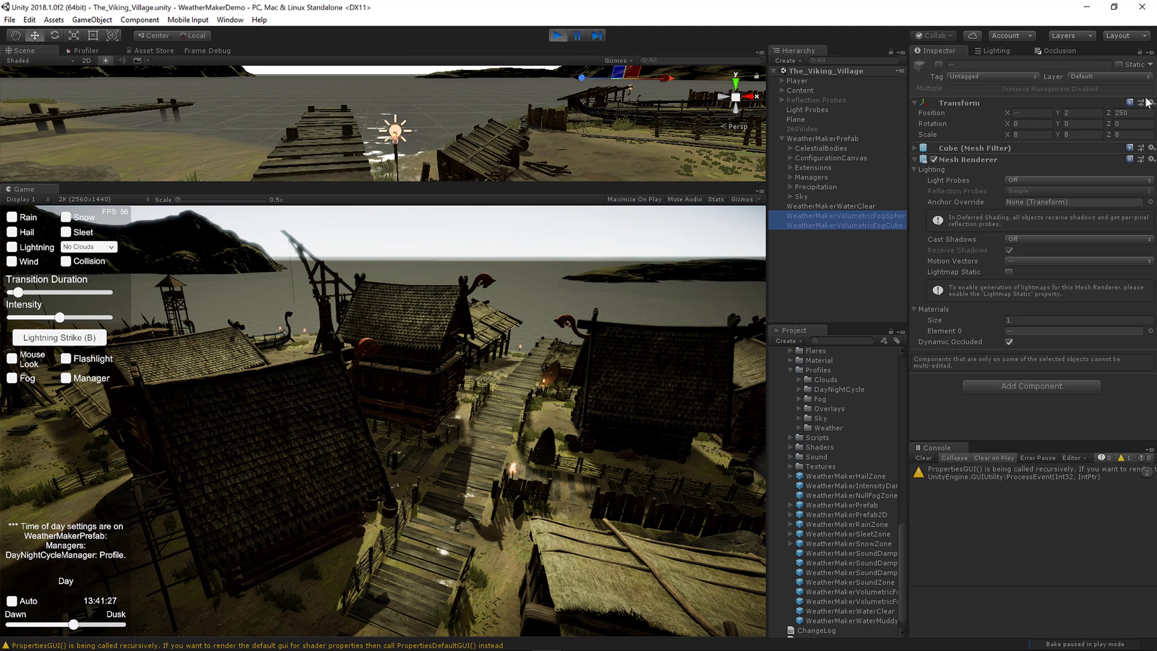
{"action": "left_click", "coordinate": [1152, 103]}
{"action": "left_click", "coordinate": [1080, 200]}
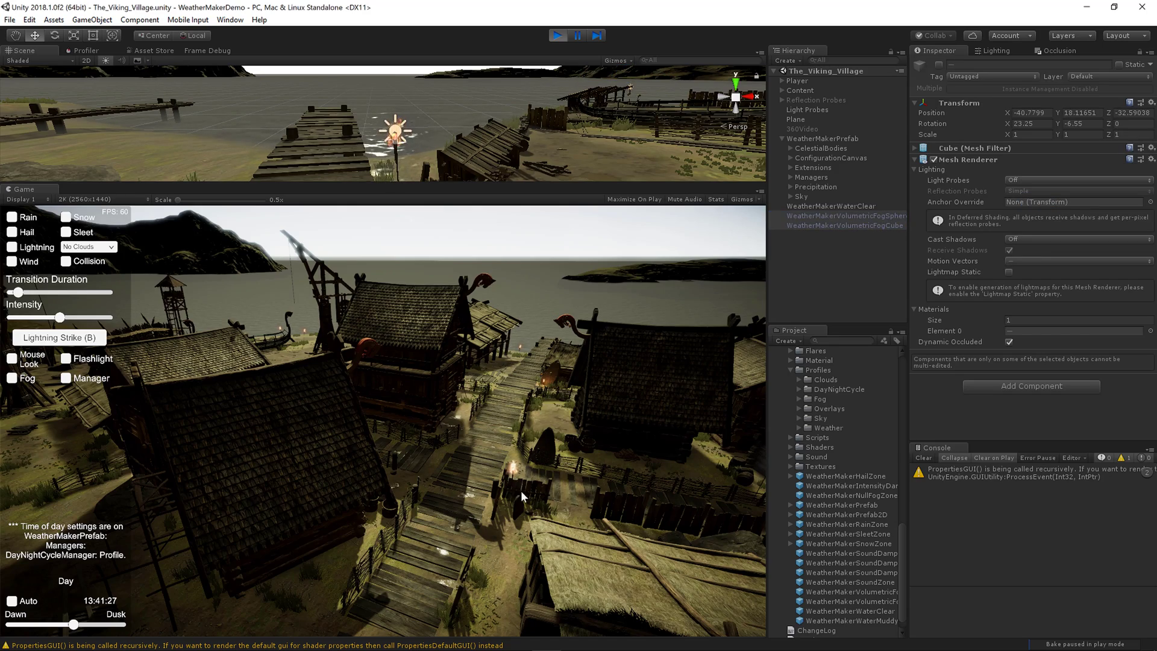
- Back the camera away from the fog volumes, activate the volumetric fog sphere and set its scale to 16 on X, Y and Z
{"action": "key", "text": "m"}
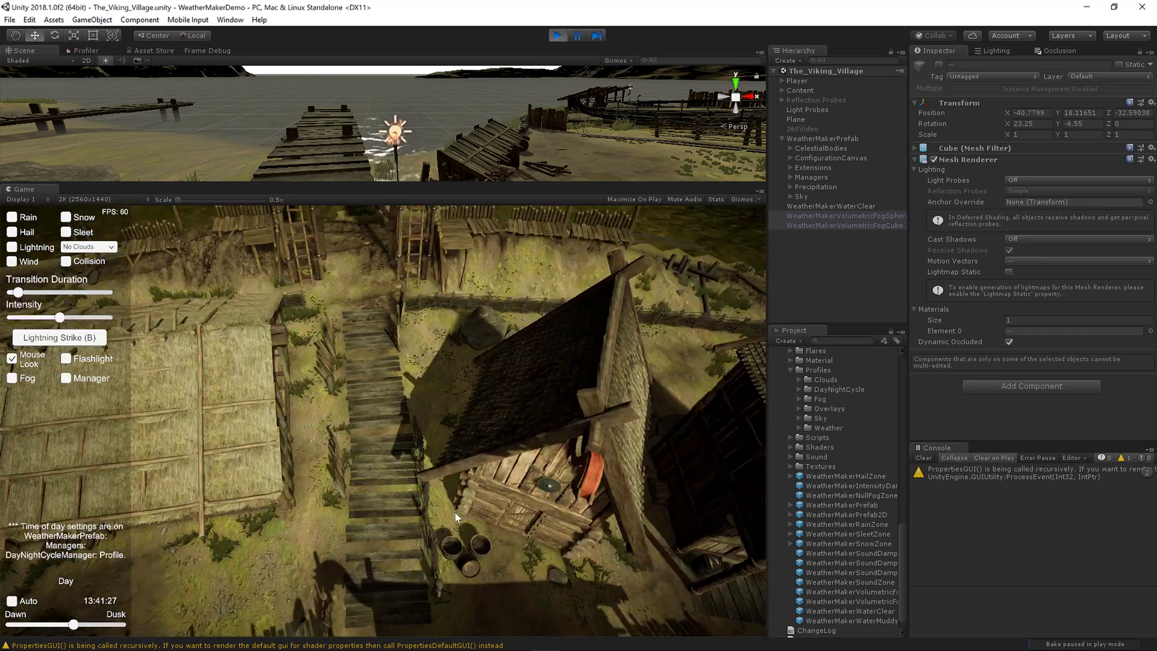
{"action": "key", "text": "s"}
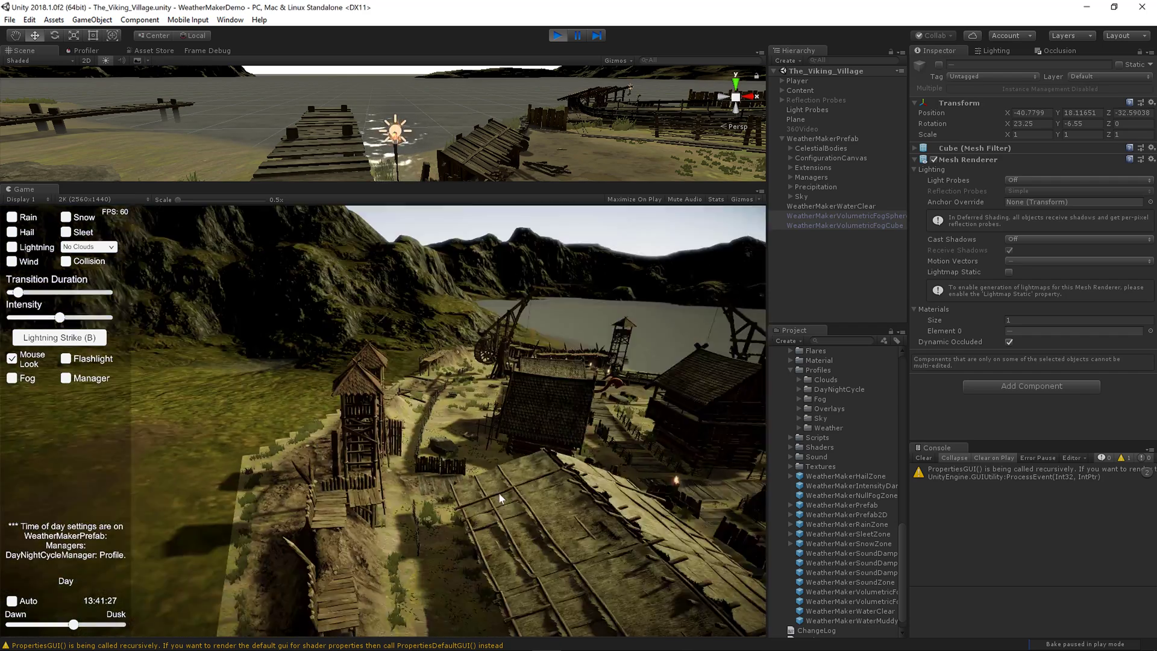
{"action": "key", "text": "m"}
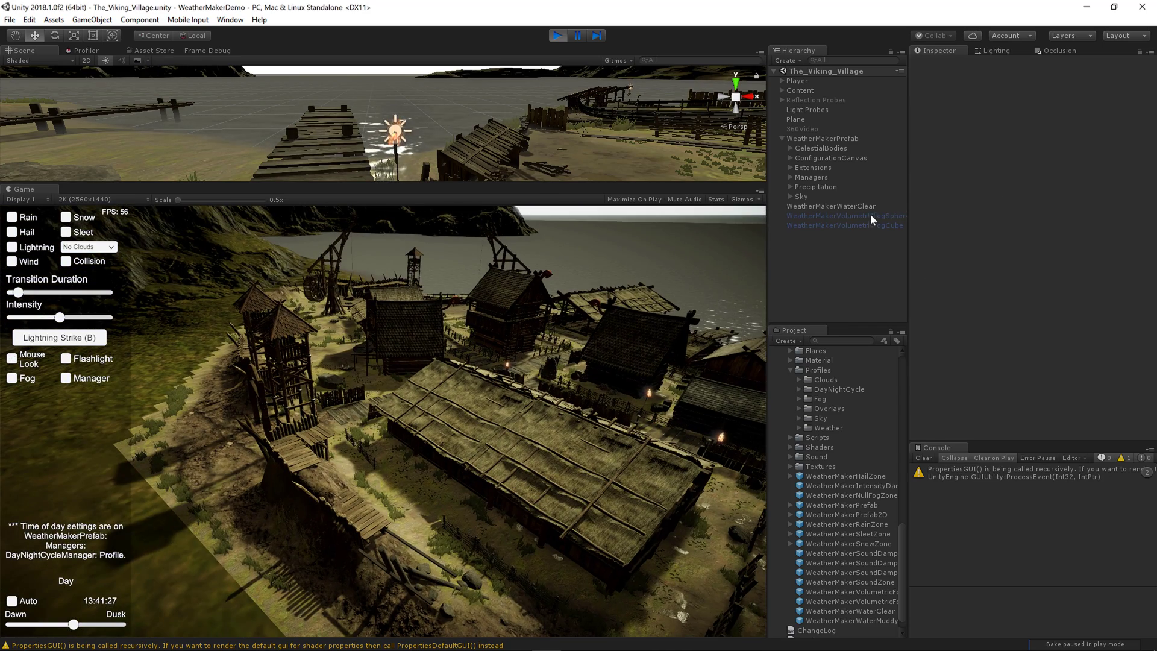
{"action": "left_click", "coordinate": [870, 216]}
{"action": "left_click", "coordinate": [939, 64]}
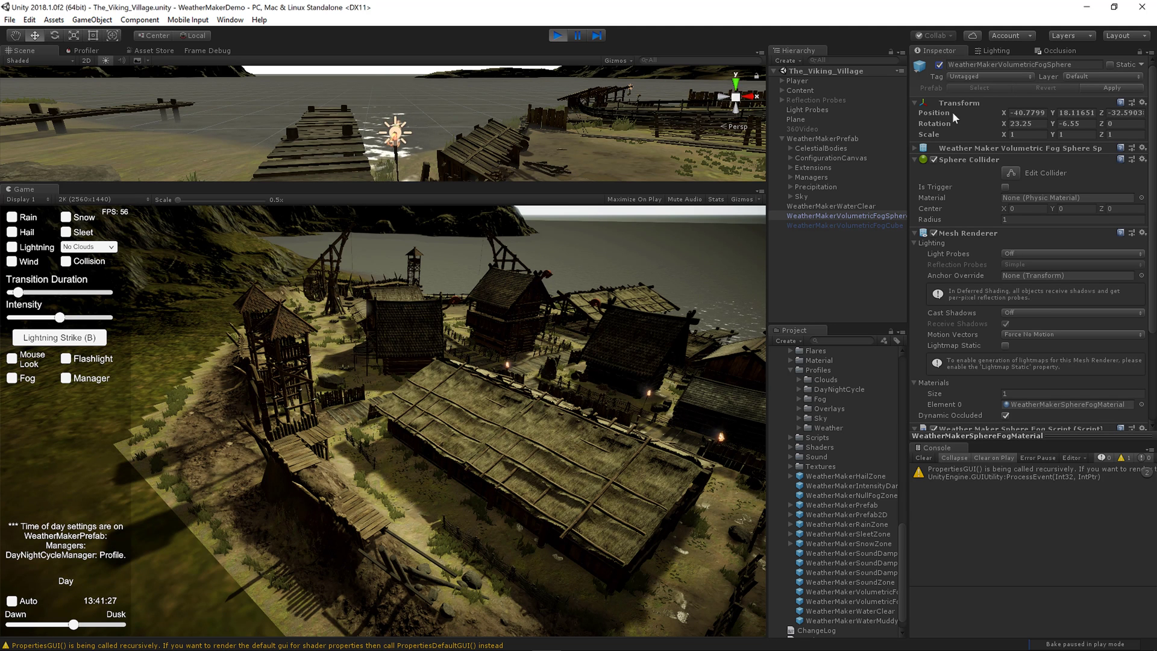
{"action": "left_click", "coordinate": [1018, 134]}
{"action": "type", "text": "16"}
{"action": "key", "text": "Tab"}
{"action": "type", "text": "16"}
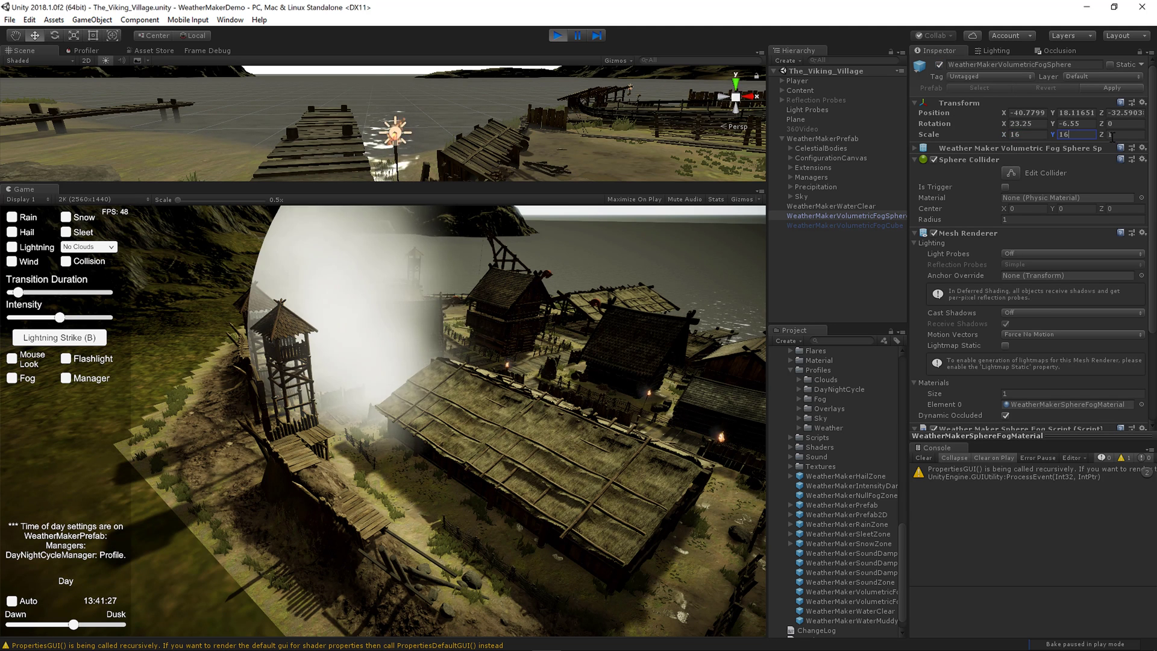
{"action": "key", "text": "Tab"}
{"action": "type", "text": "16"}
- View the fog sphere from over the rooftops and set the Fog Noise Multiplier in its fog profile to 0
{"action": "left_click", "coordinate": [577, 462]}
{"action": "key", "text": "m"}
{"action": "key", "text": "m"}
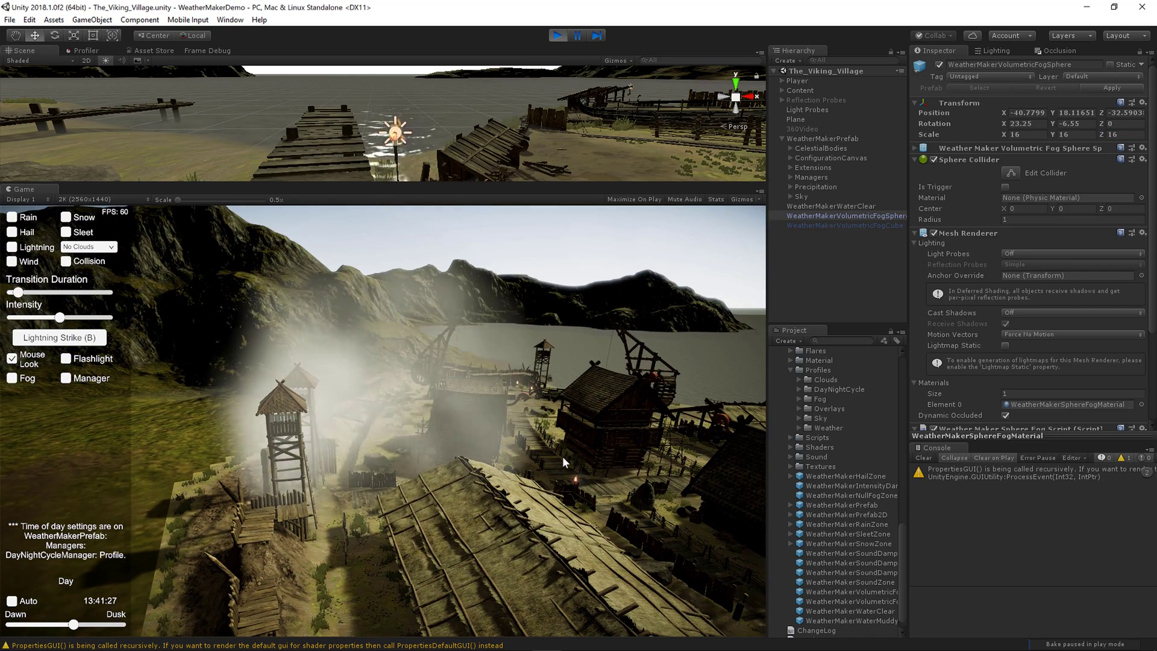
{"action": "scroll", "coordinate": [1046, 328], "scroll_direction": "down", "scroll_amount": 3}
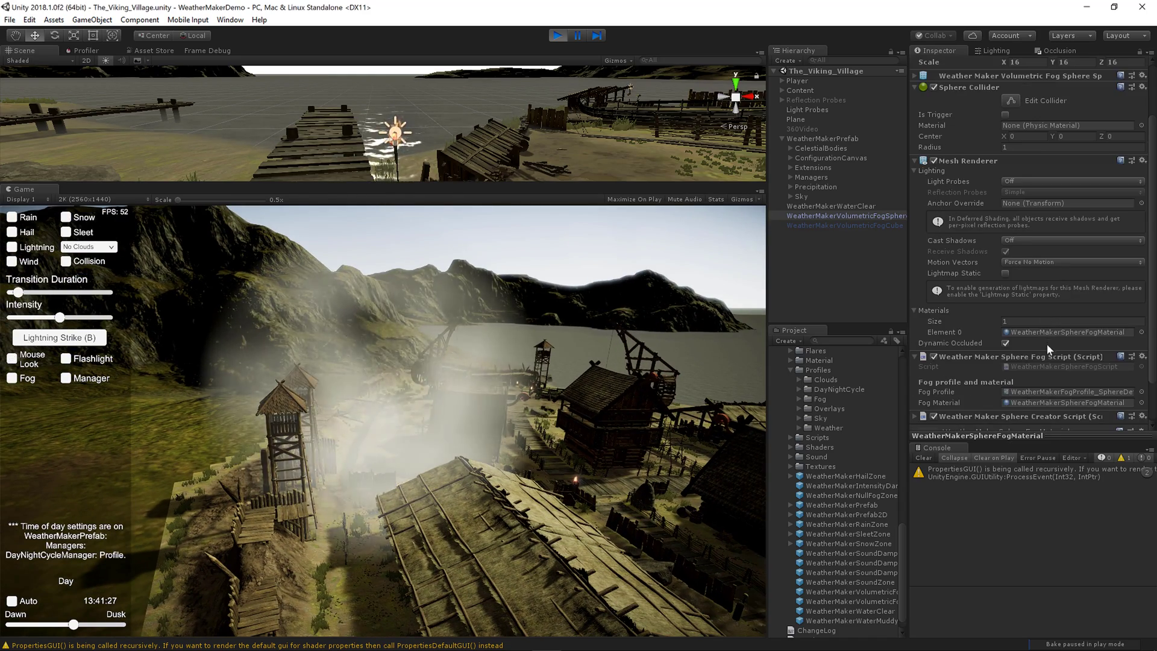
{"action": "scroll", "coordinate": [1046, 344], "scroll_direction": "down", "scroll_amount": 2}
{"action": "double_click", "coordinate": [1049, 340]}
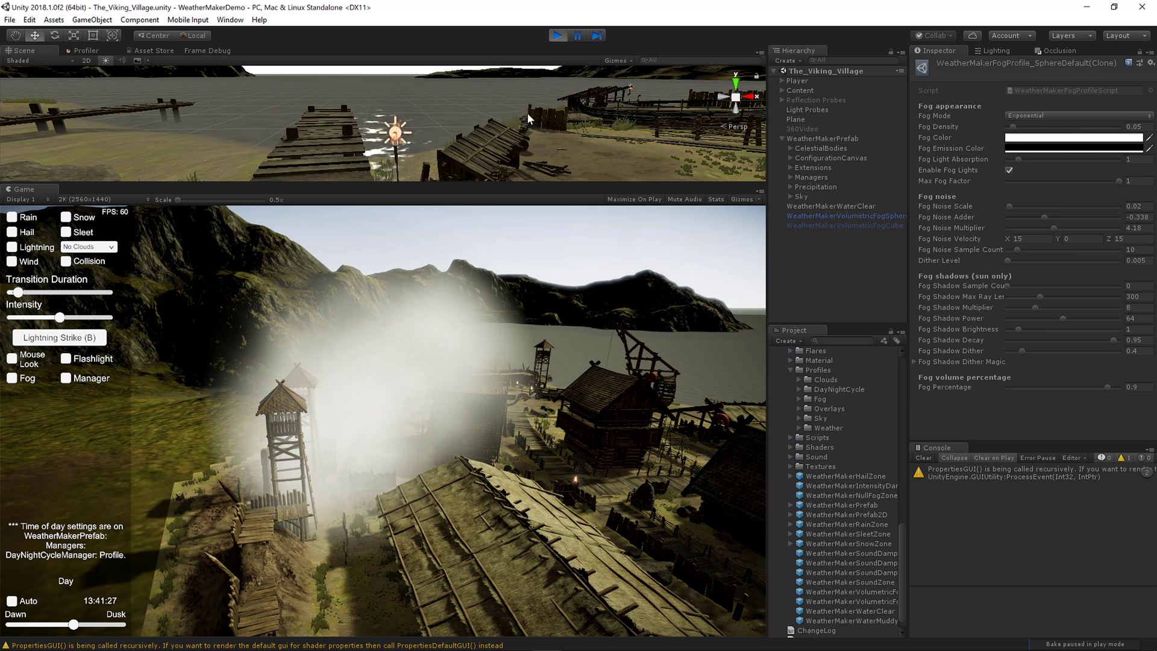
{"action": "left_click_drag", "start_coordinate": [1053, 229], "coordinate": [972, 226]}
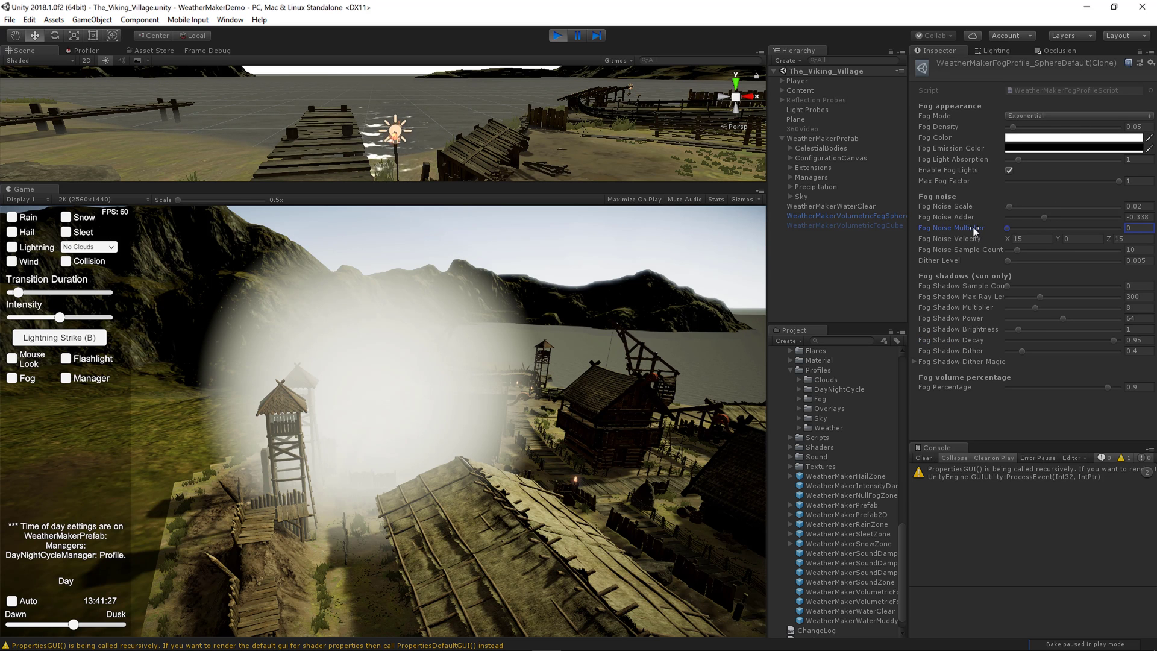
- Lower the fog sphere's Y position to about 11.09 and reopen its fog profile
{"action": "left_click", "coordinate": [863, 216]}
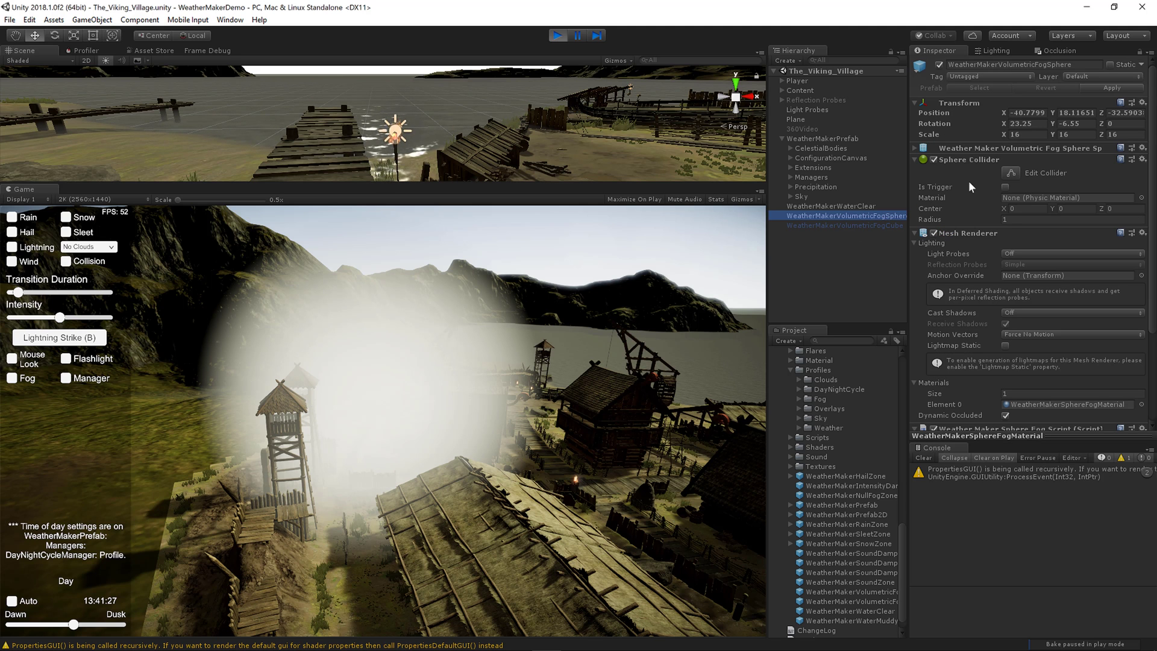
{"action": "left_click_drag", "start_coordinate": [1052, 114], "coordinate": [902, 208]}
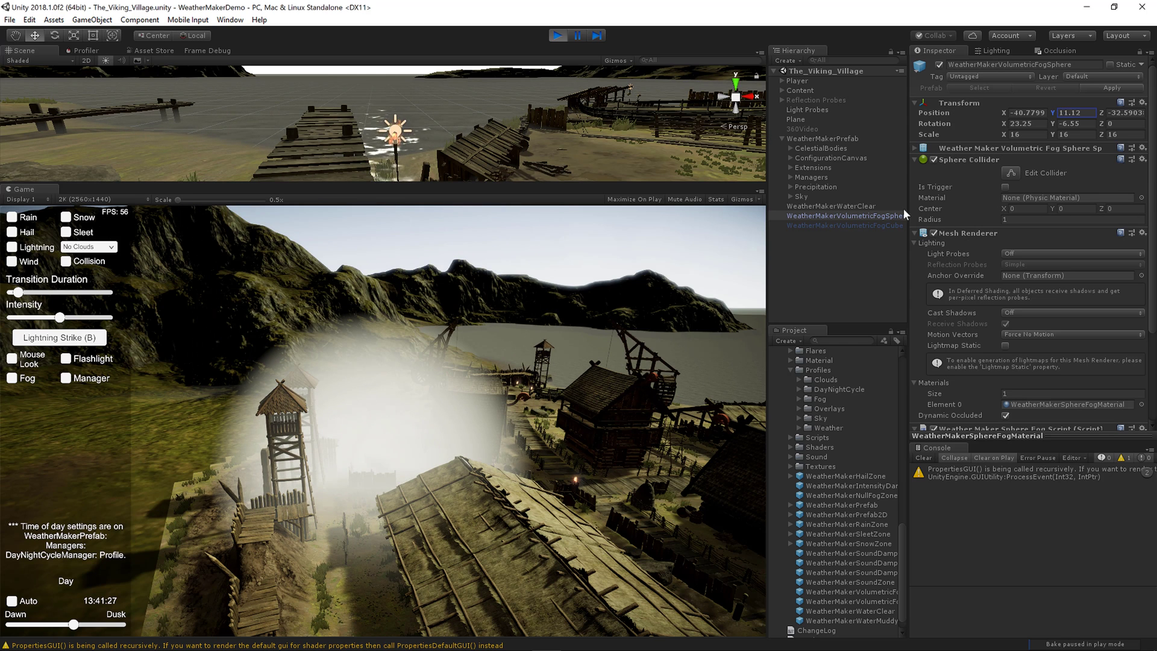
{"action": "left_click", "coordinate": [881, 218]}
{"action": "scroll", "coordinate": [1015, 313], "scroll_direction": "down", "scroll_amount": 4}
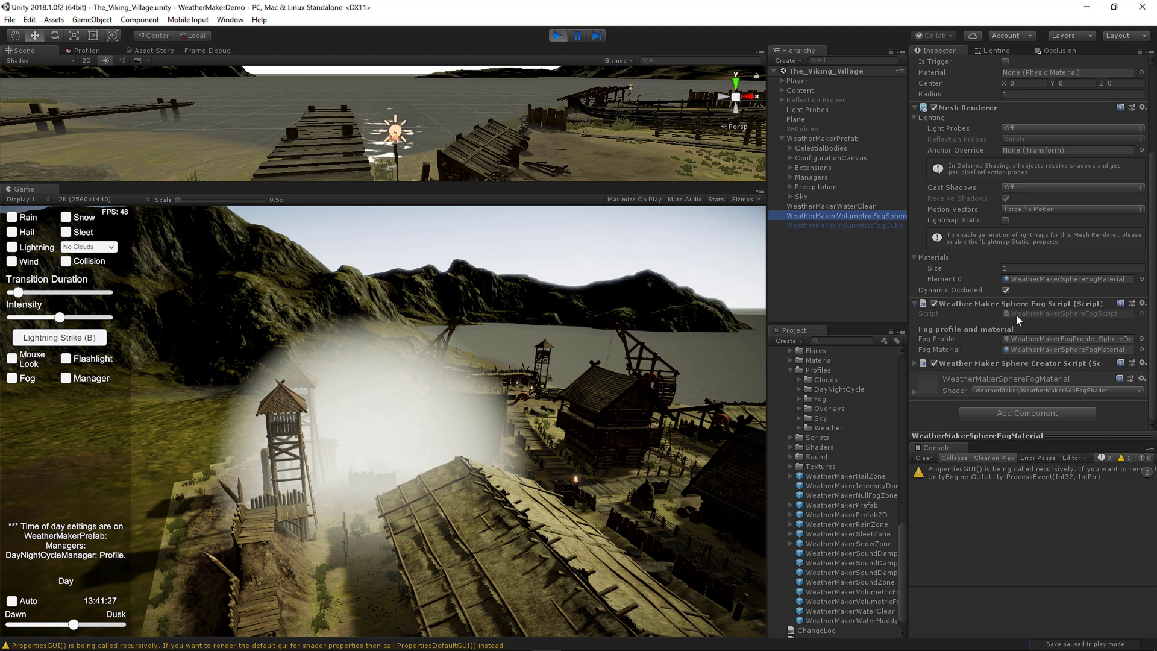
{"action": "double_click", "coordinate": [1037, 340]}
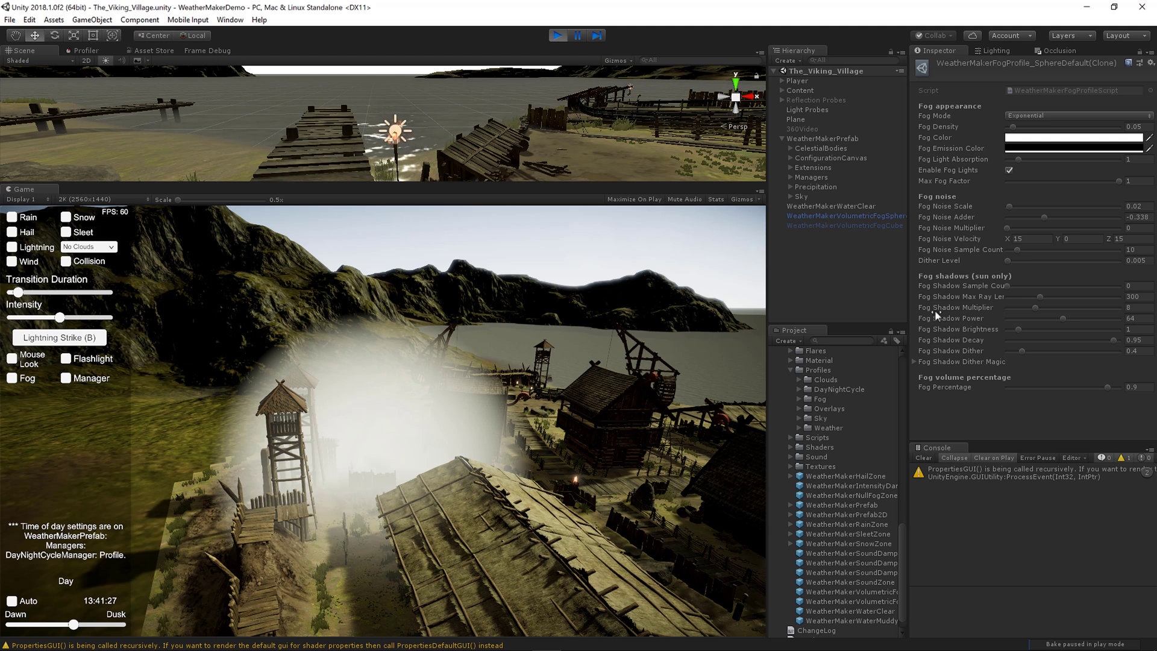
- Deactivate the fog sphere, activate the volumetric fog cube and set the cube's scale to 16 on X, Y and Z
{"action": "left_click", "coordinate": [869, 215]}
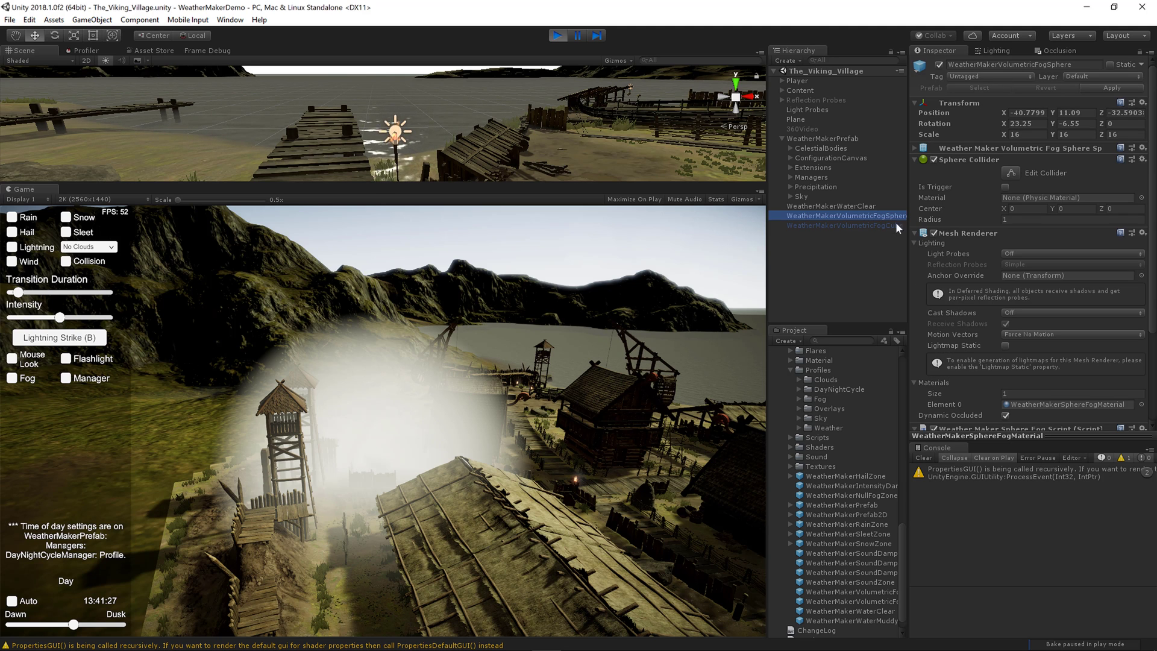
{"action": "left_click", "coordinate": [940, 65]}
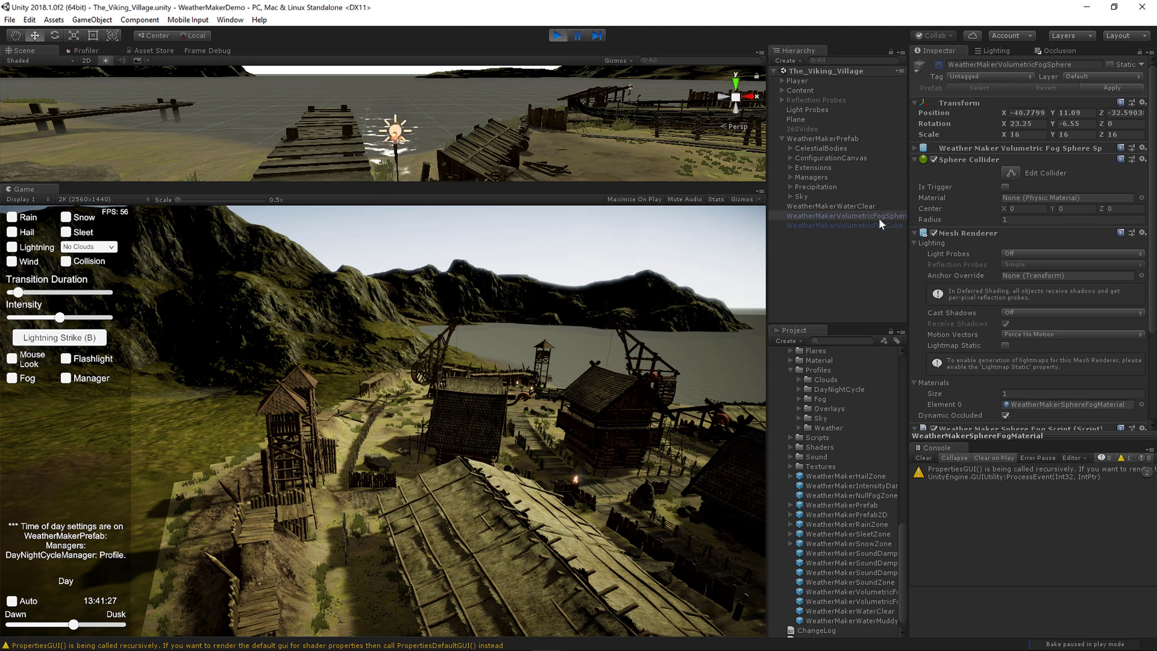
{"action": "left_click", "coordinate": [877, 225]}
{"action": "left_click", "coordinate": [939, 64]}
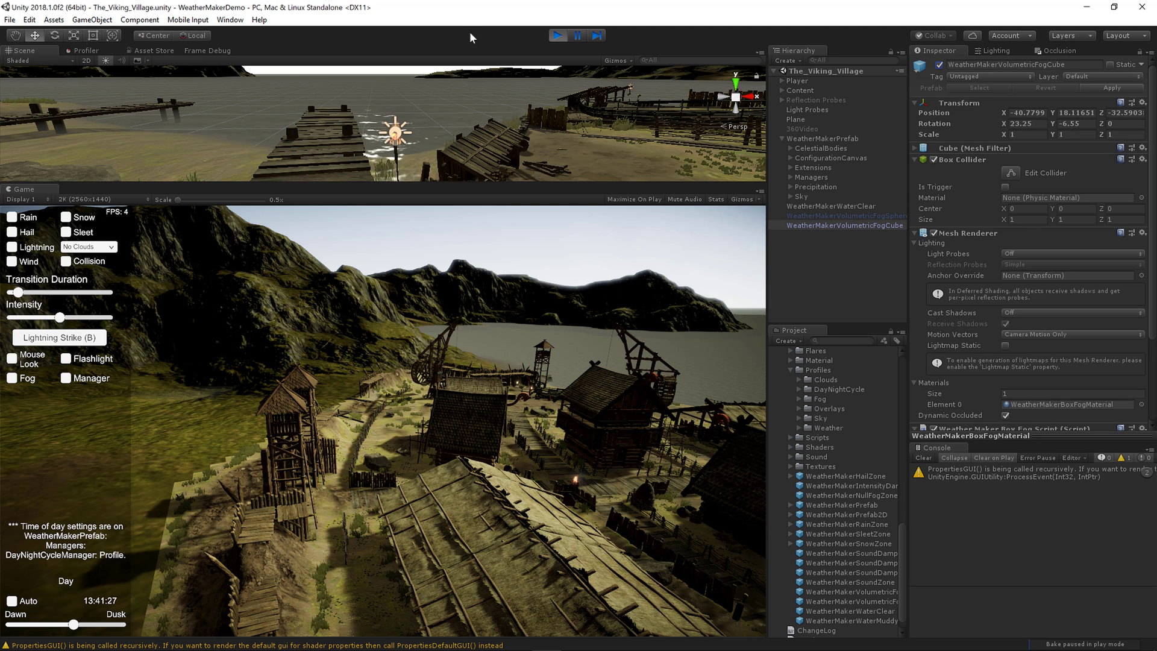
{"action": "left_click", "coordinate": [1082, 134]}
{"action": "type", "text": "16"}
{"action": "left_click", "coordinate": [1124, 134]}
{"action": "type", "text": "16"}
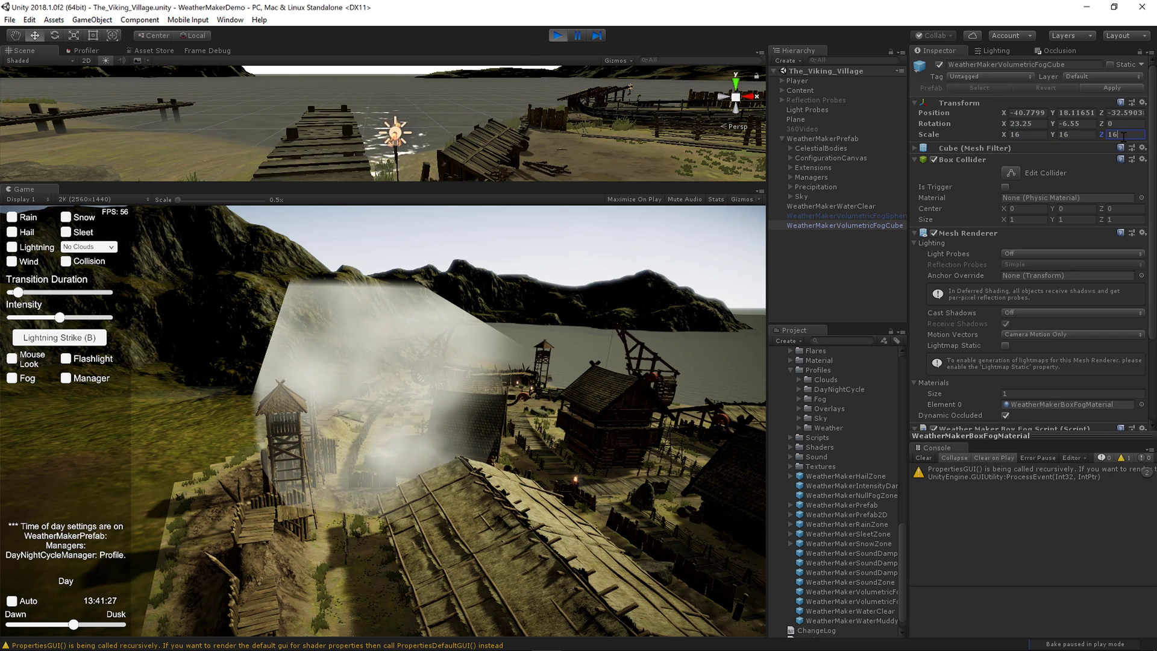
- Set the fog cube's X and Y rotation to 0 and lower its Y position toward the ground
{"action": "left_click", "coordinate": [1042, 124]}
{"action": "type", "text": "0"}
{"action": "key", "text": "Tab"}
{"action": "type", "text": "0"}
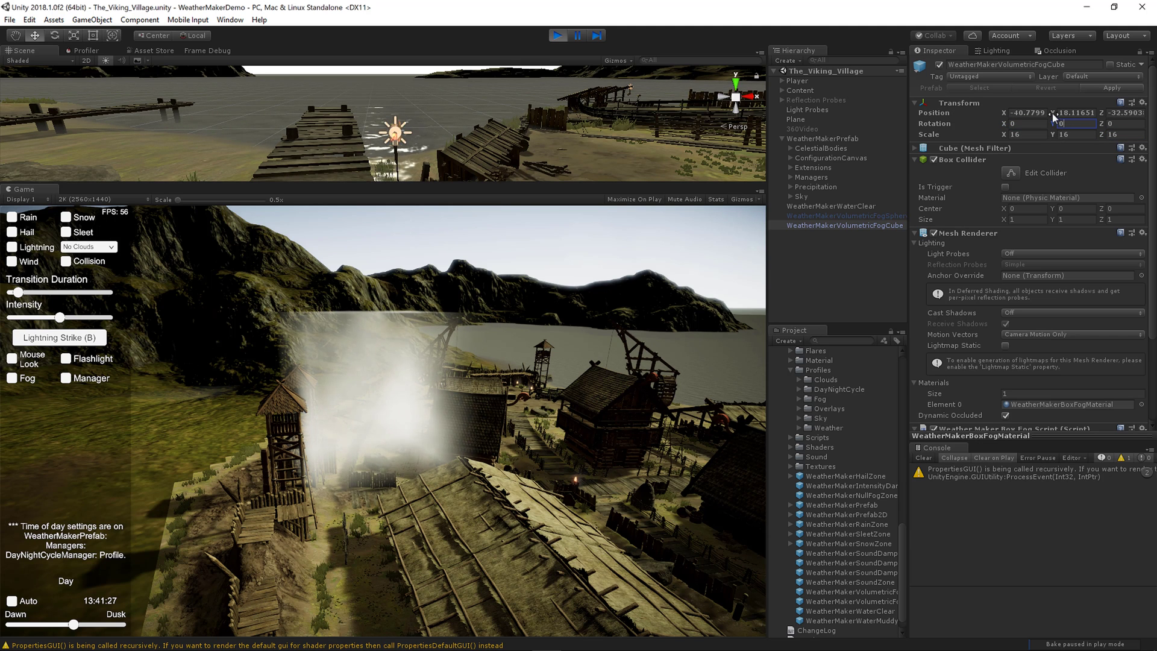
{"action": "left_click_drag", "start_coordinate": [1052, 113], "coordinate": [1029, 128]}
- Open the fog cube's fog profile and set its Fog Noise Multiplier to 0
{"action": "scroll", "coordinate": [1048, 283], "scroll_direction": "down", "scroll_amount": 3}
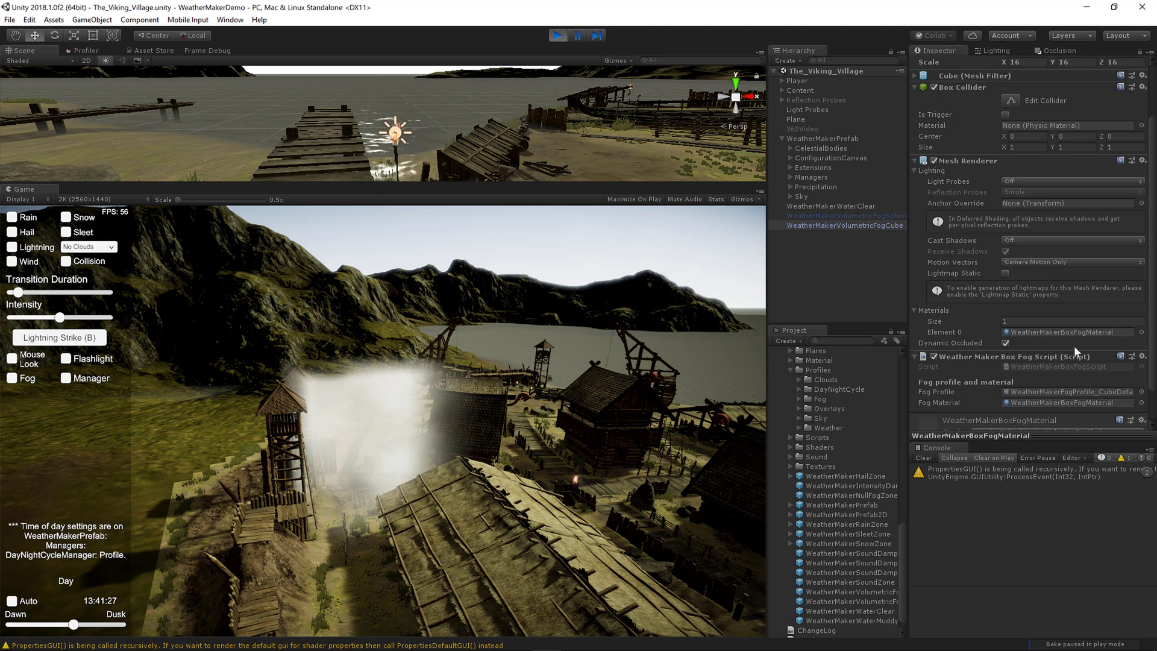
{"action": "left_click", "coordinate": [1076, 331]}
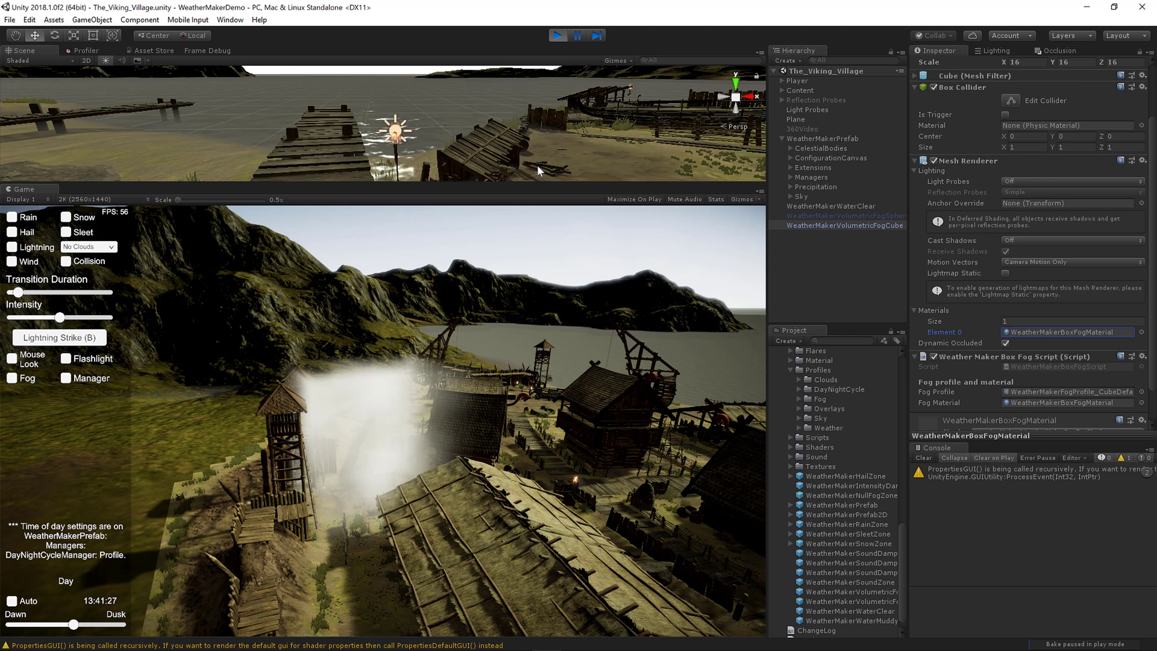
{"action": "left_click", "coordinate": [892, 225]}
{"action": "scroll", "coordinate": [1045, 334], "scroll_direction": "down", "scroll_amount": 3}
{"action": "double_click", "coordinate": [1065, 355]}
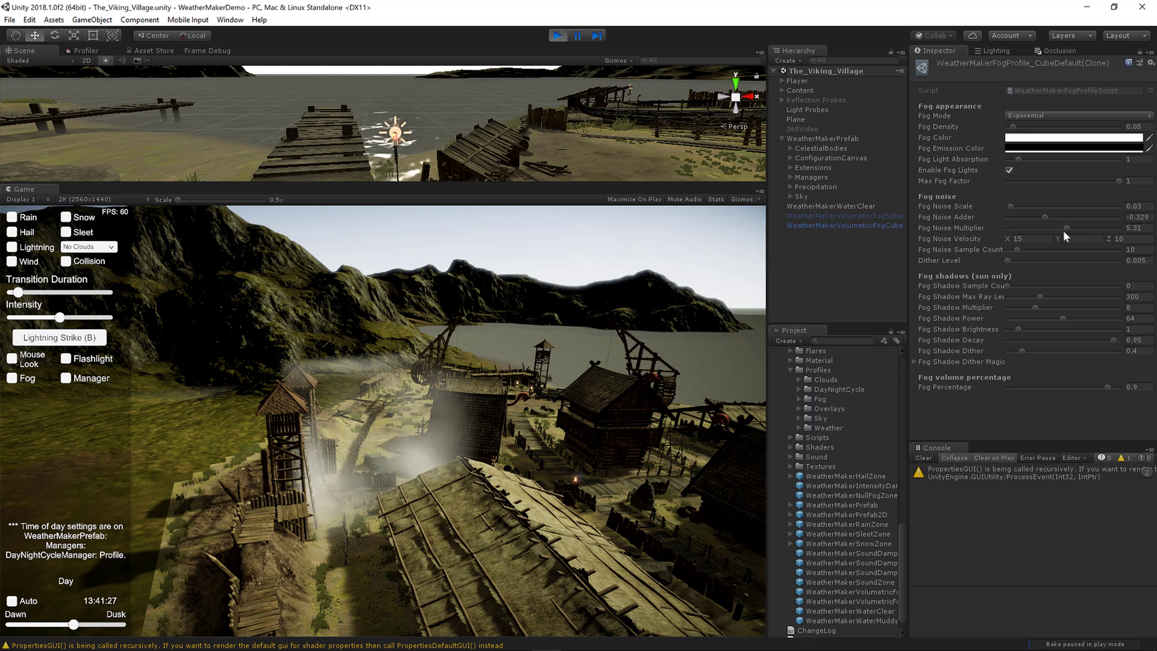
{"action": "left_click_drag", "start_coordinate": [1065, 228], "coordinate": [1000, 231]}
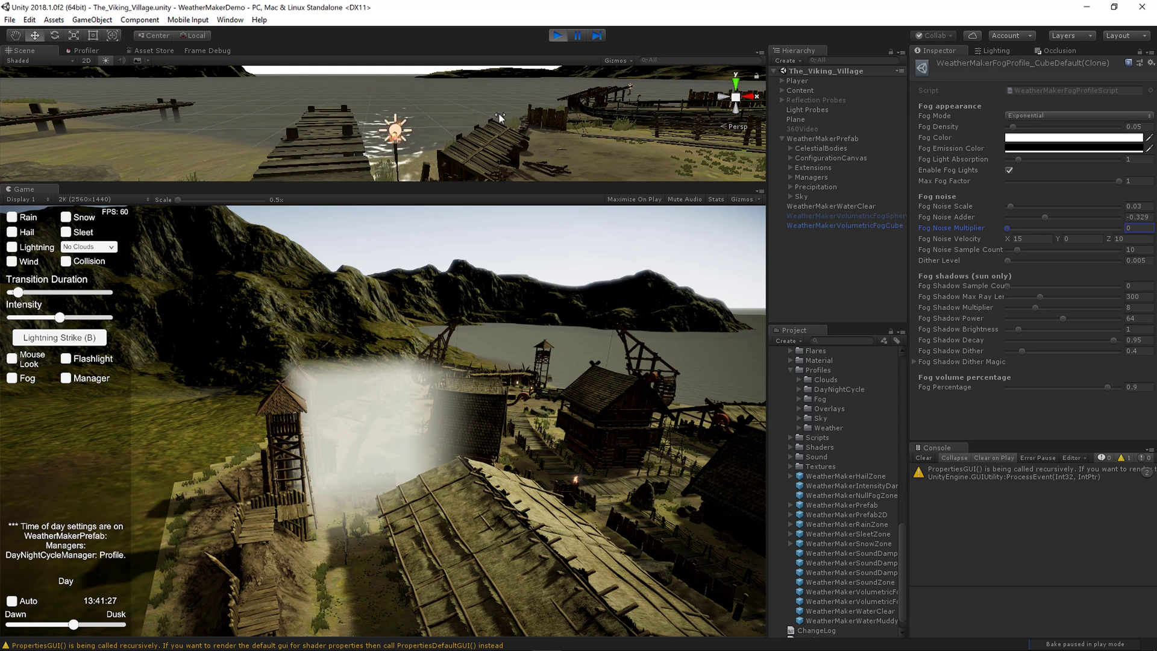
- Fly through the fog cube and around the village watchtowers to examine the fog volume from inside and outside
{"action": "left_click", "coordinate": [487, 459]}
{"action": "key", "text": "m"}
{"action": "key", "text": "w"}
{"action": "key", "text": "w"}
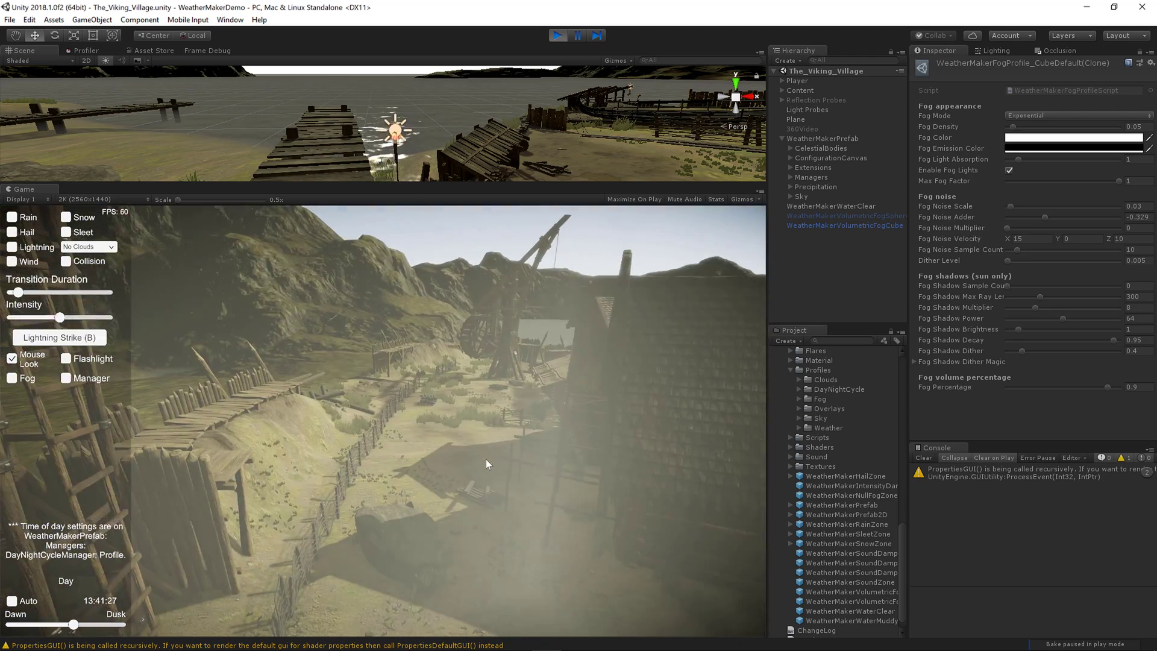
{"action": "key", "text": "s"}
{"action": "key", "text": "w"}
{"action": "key", "text": "s"}
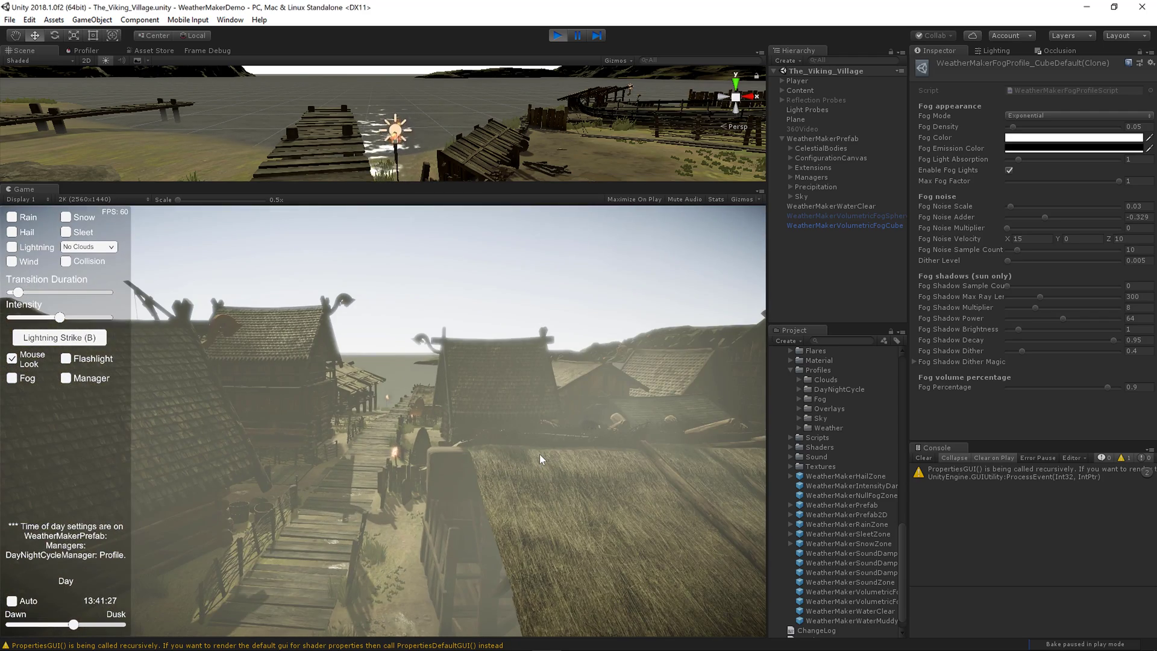
{"action": "key", "text": "s"}
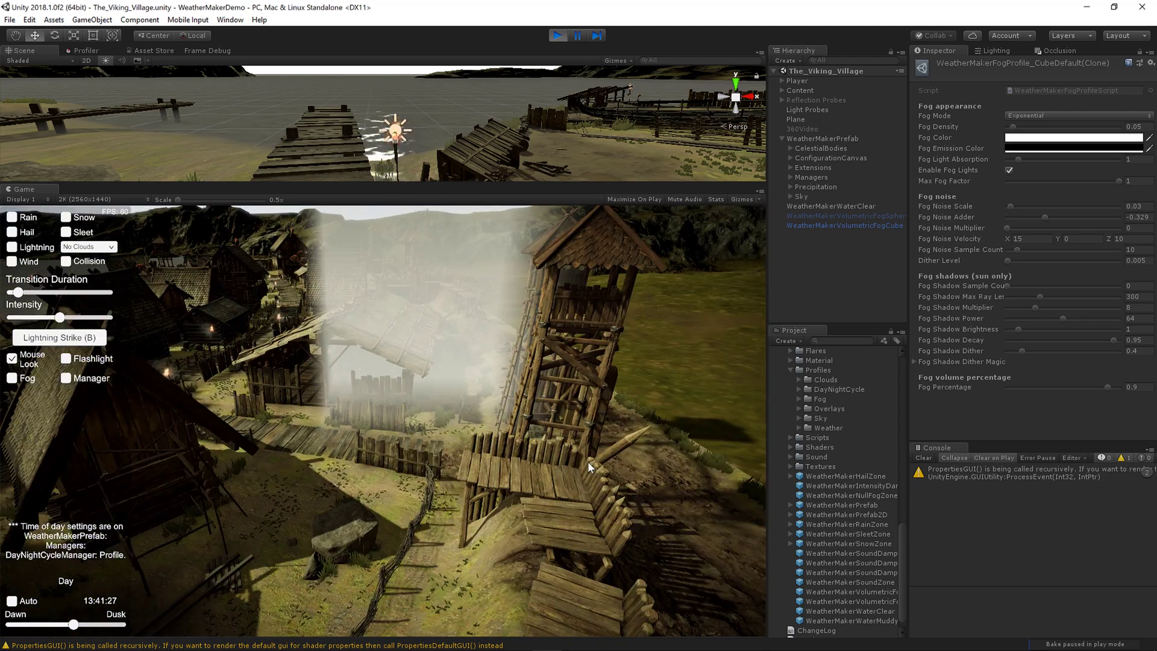
{"action": "key", "text": "s"}
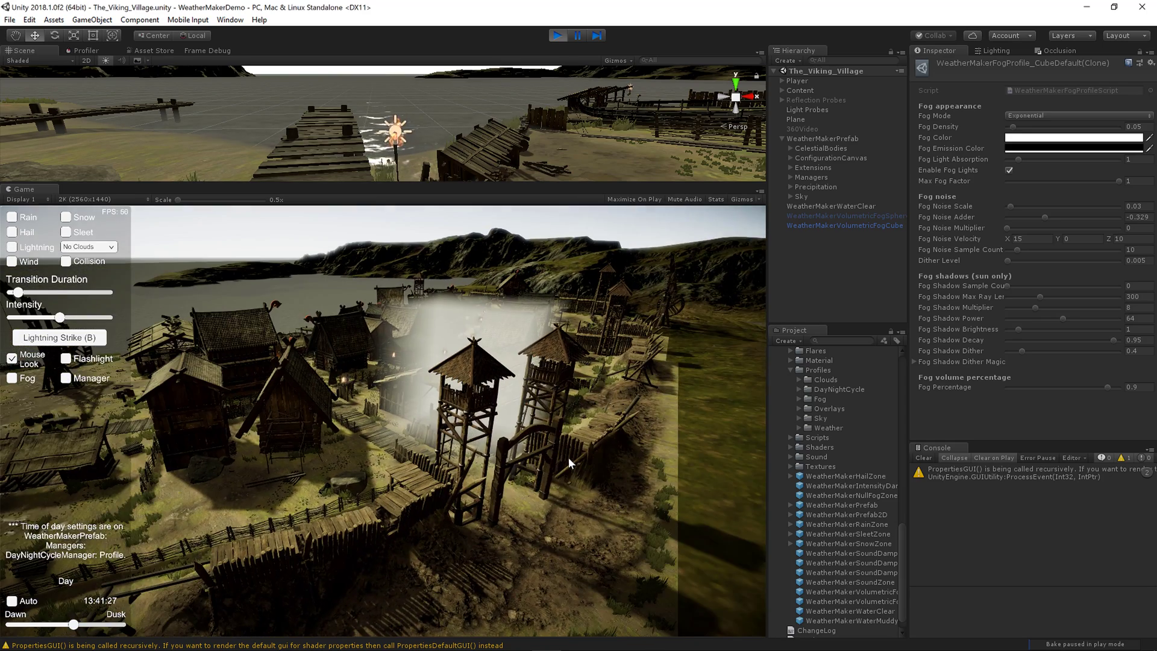
{"action": "key", "text": "w"}
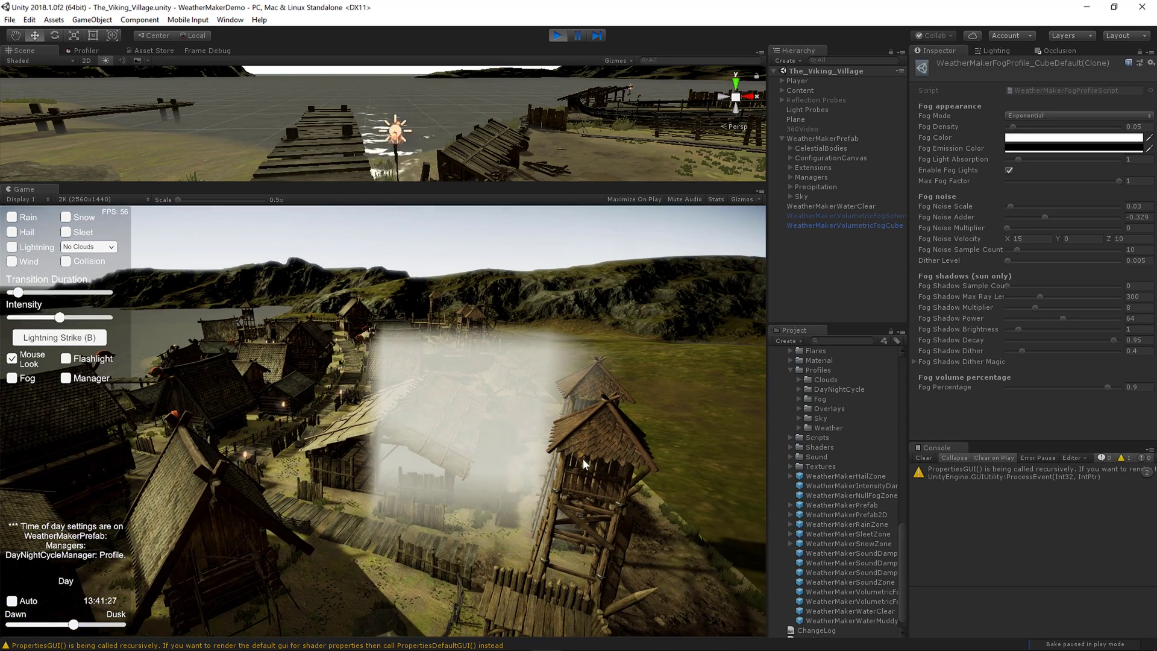